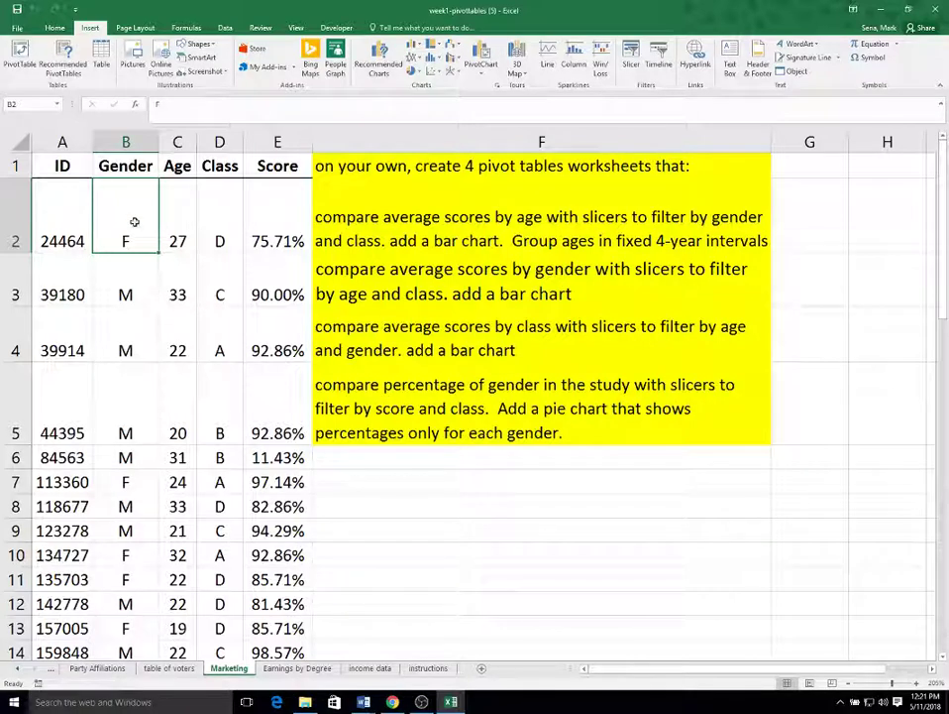
Step: Walk through the first student's record: ID, gender, age 27 and score
left_click(72, 219)
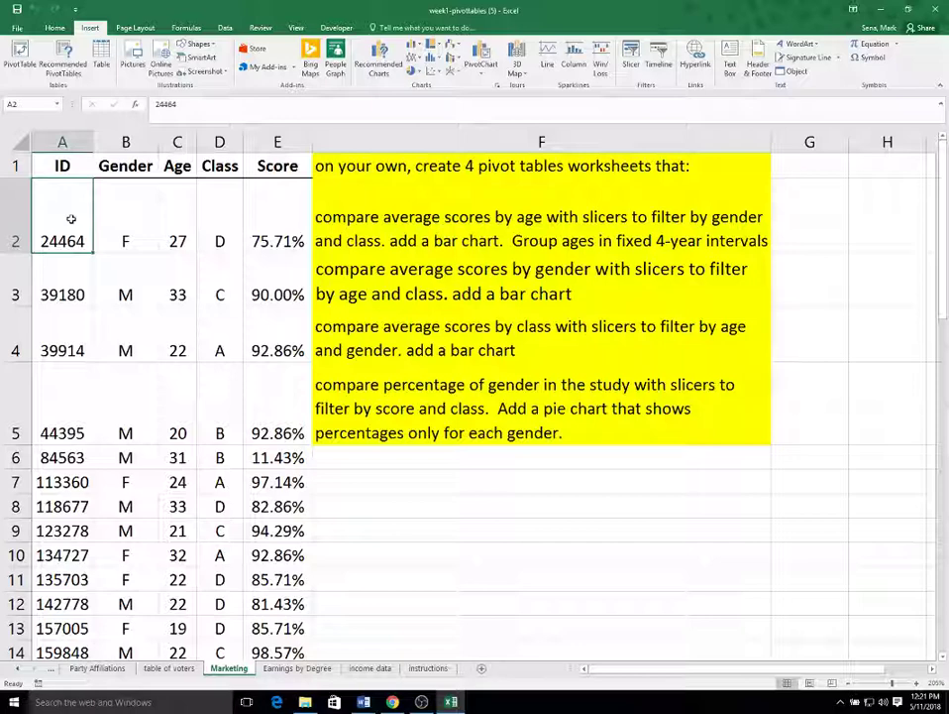
left_click(130, 213)
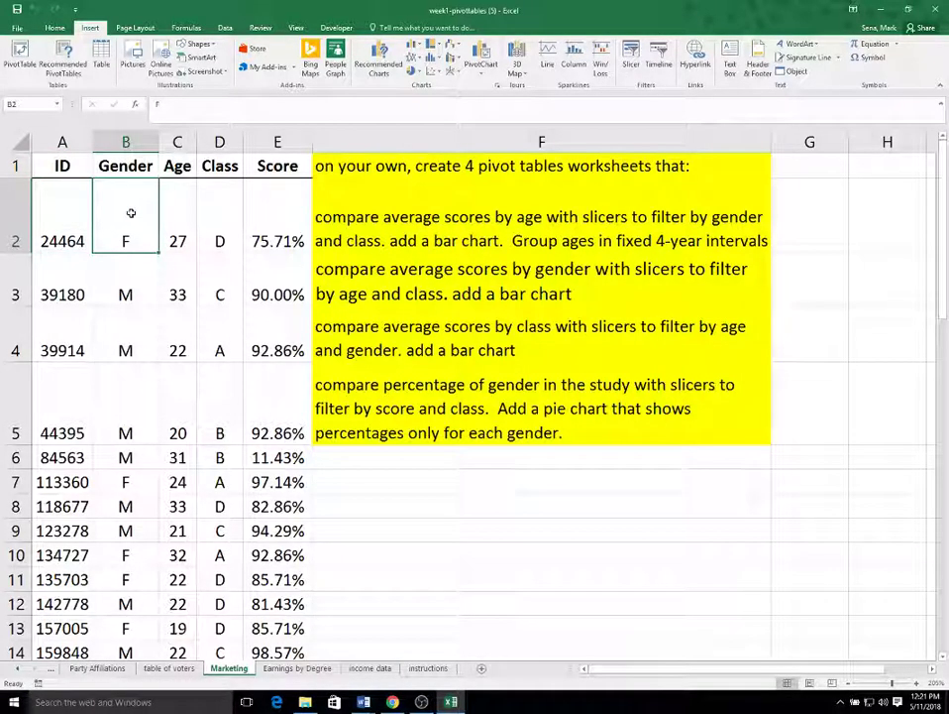
left_click(278, 226)
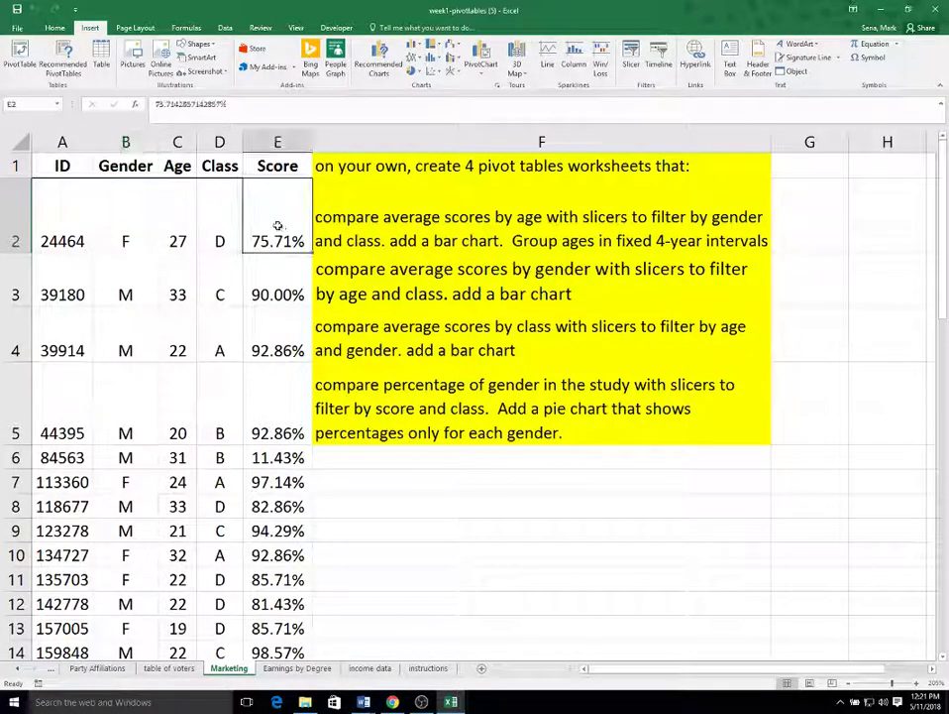
left_click(128, 218)
left_click(170, 208)
left_click(229, 198)
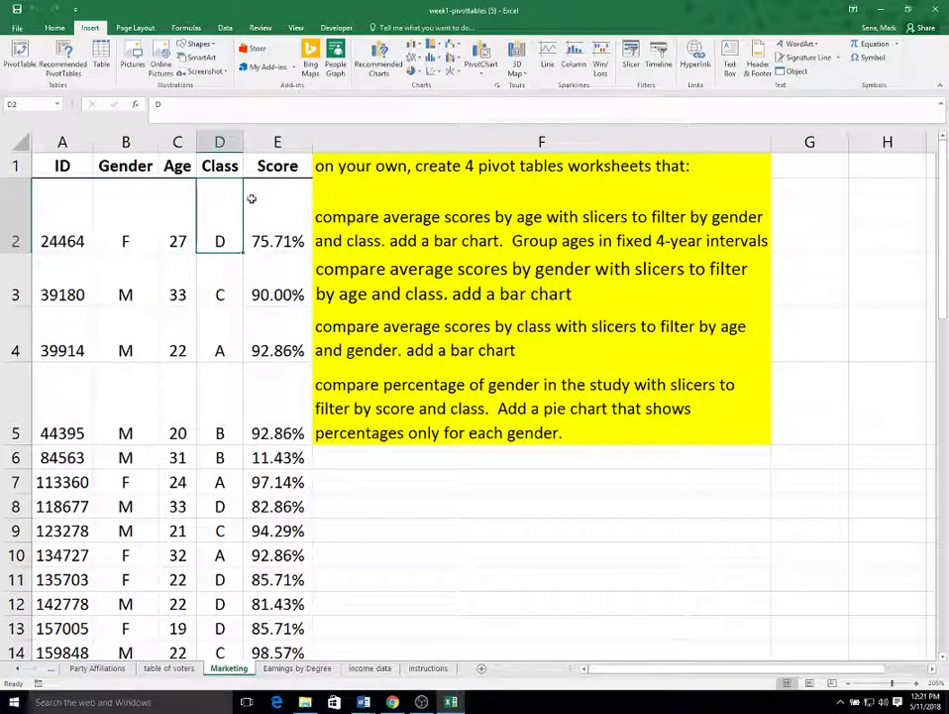
left_click(268, 201)
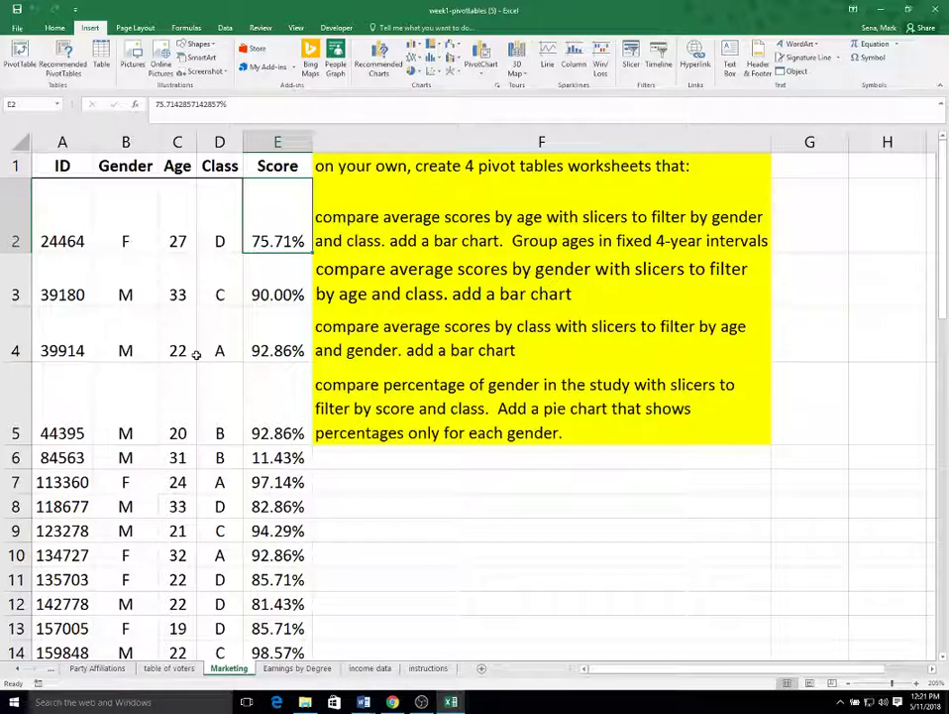
left_click(165, 218)
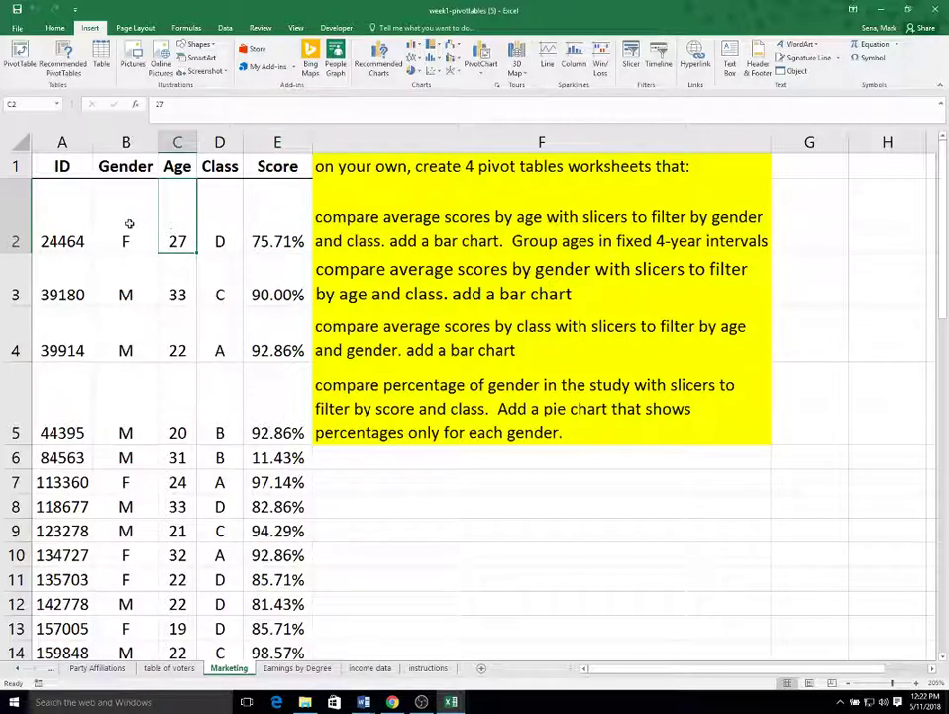
left_click(127, 223)
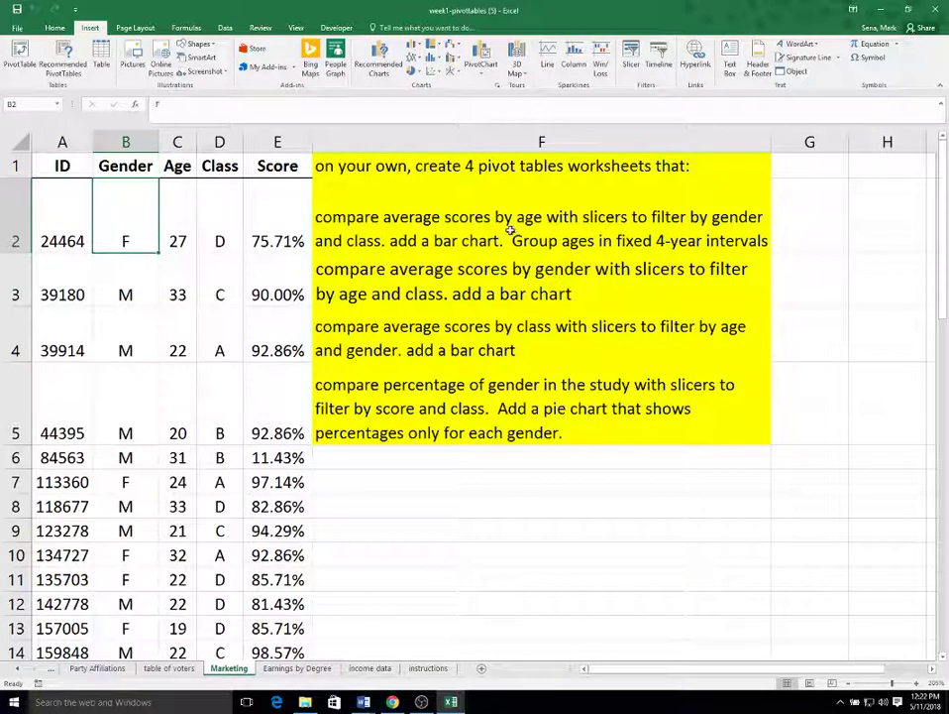
left_click(298, 225)
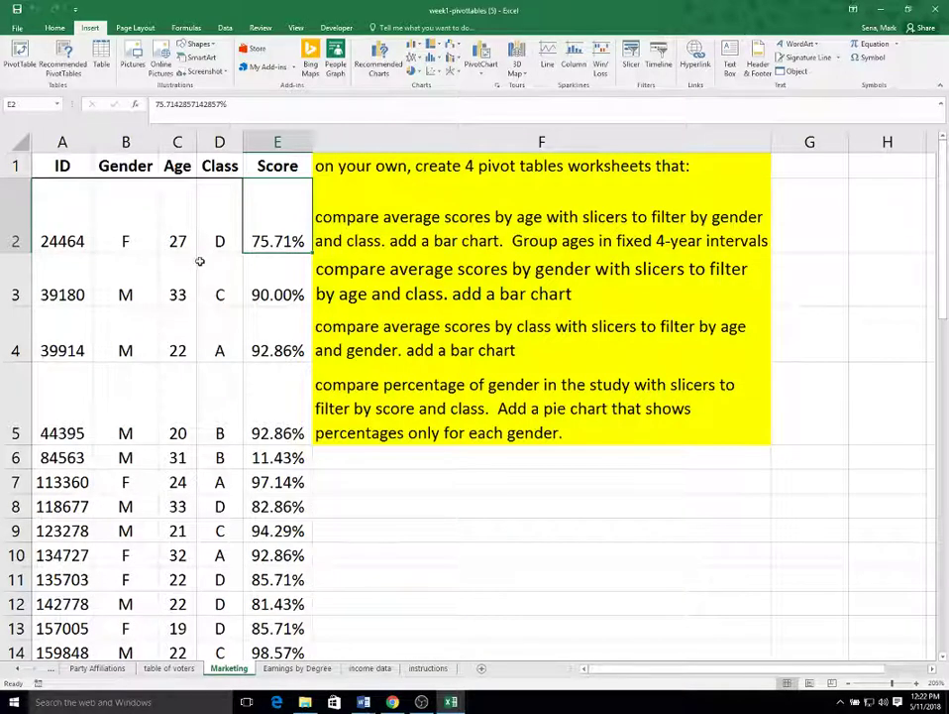
left_click(167, 235)
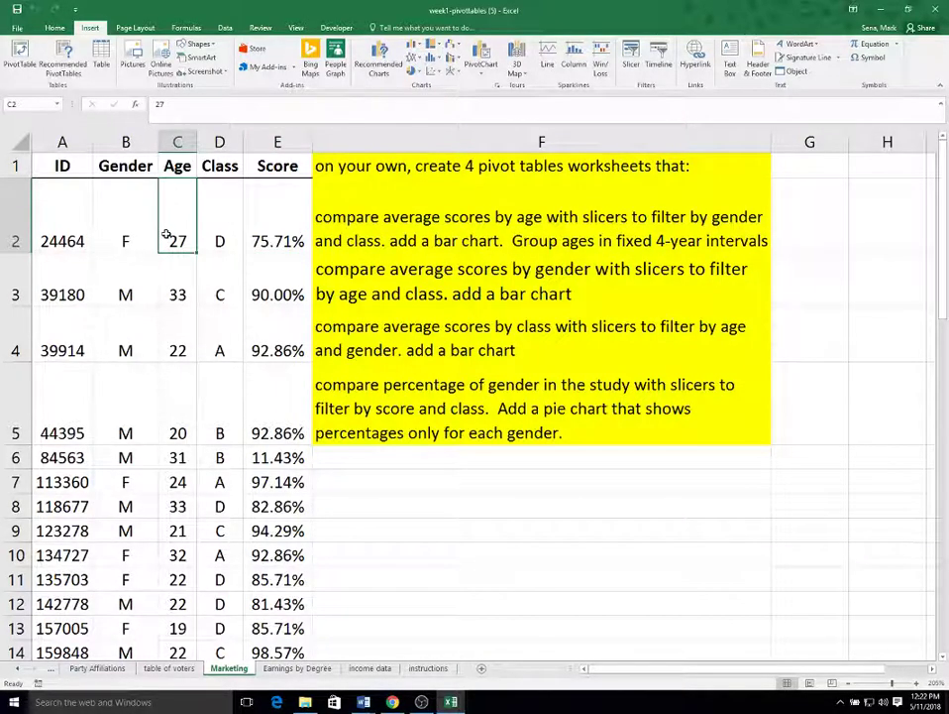
left_click(298, 235)
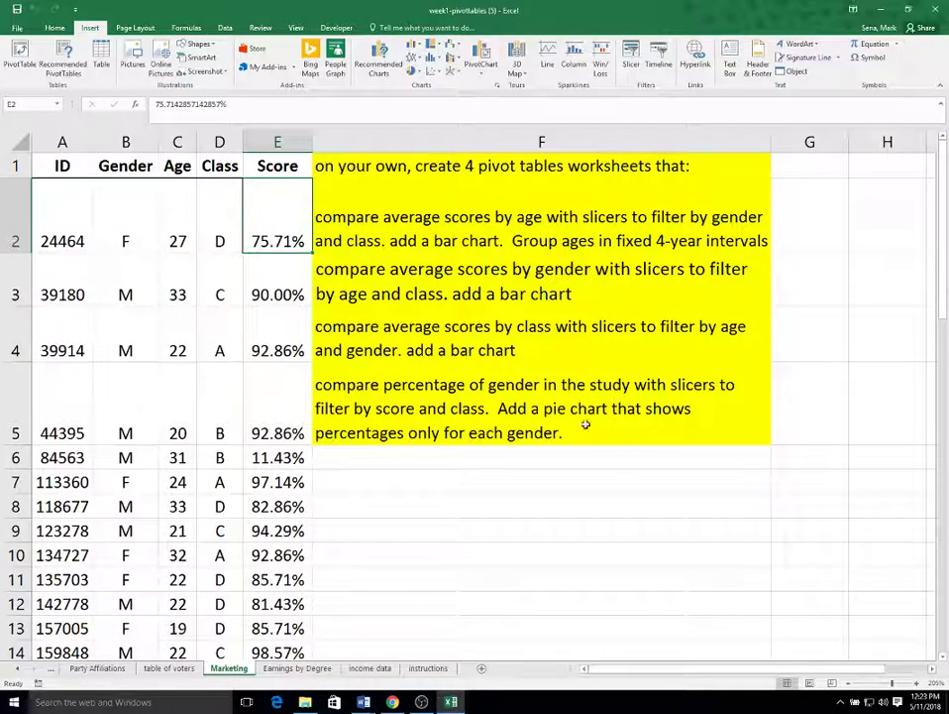
Step: Read through the four pivot table assignments listed on the sheet
left_click(515, 411)
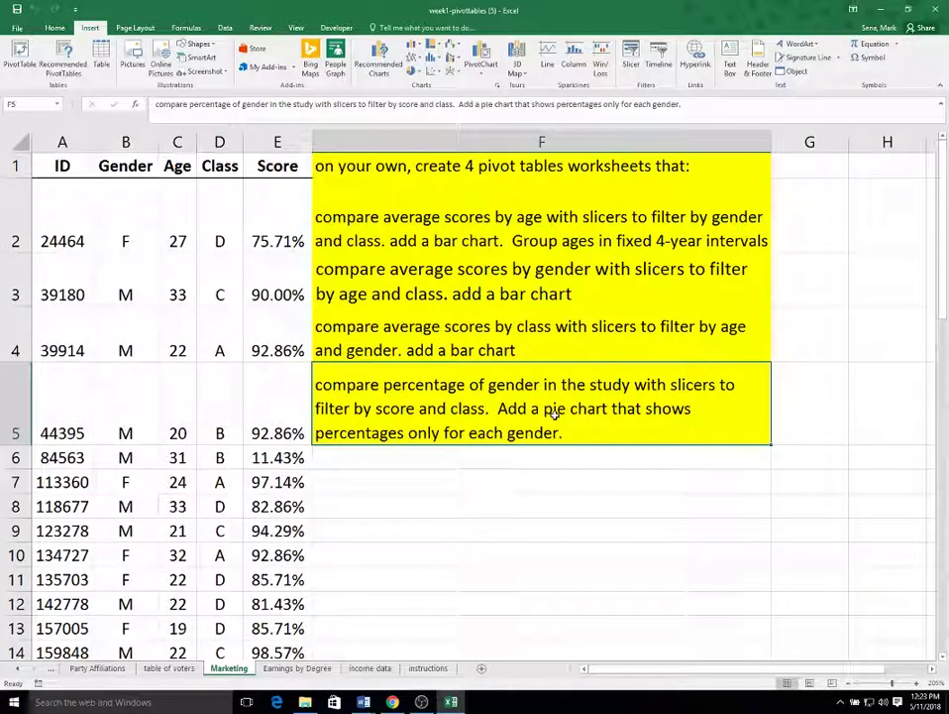
left_click(441, 238)
left_click(441, 277)
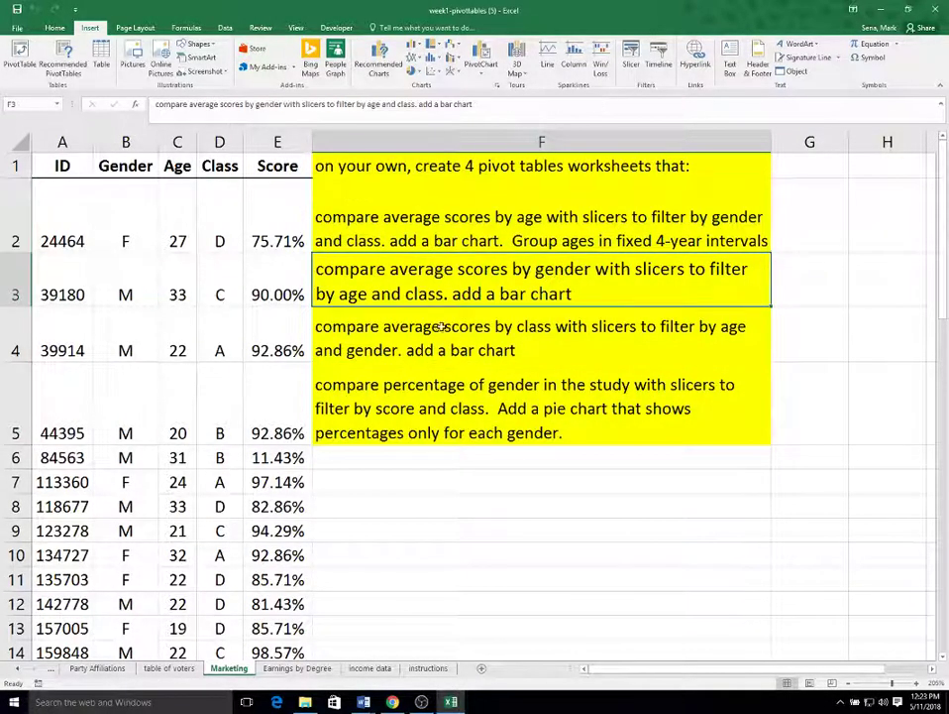
left_click(443, 327)
left_click(448, 386)
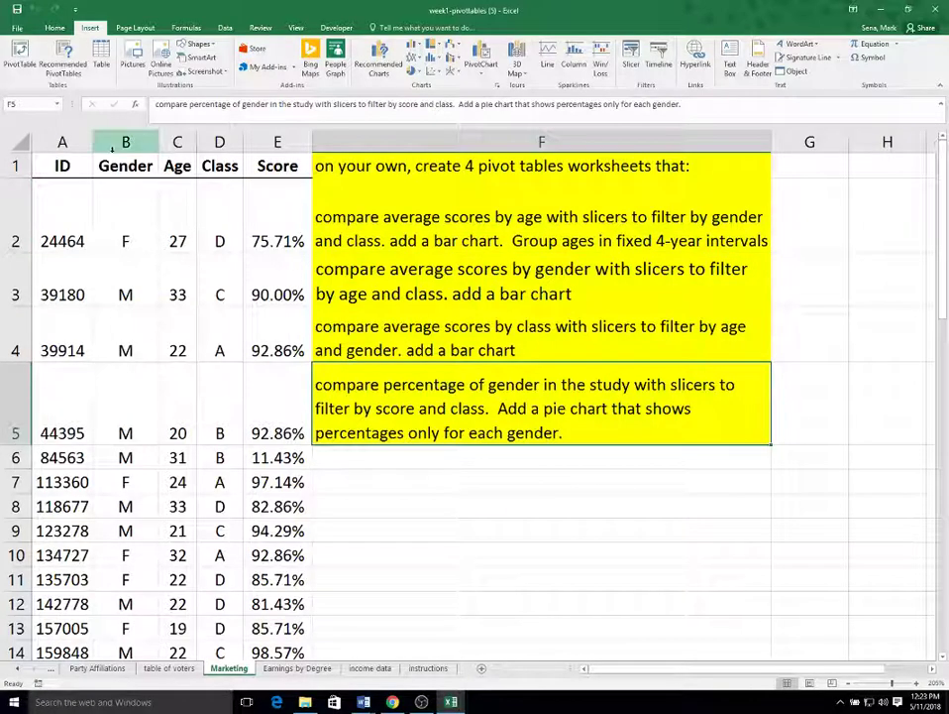
Step: Insert a pivot table from Marketing!$A$1:$F$57 on a new worksheet
left_click(145, 240)
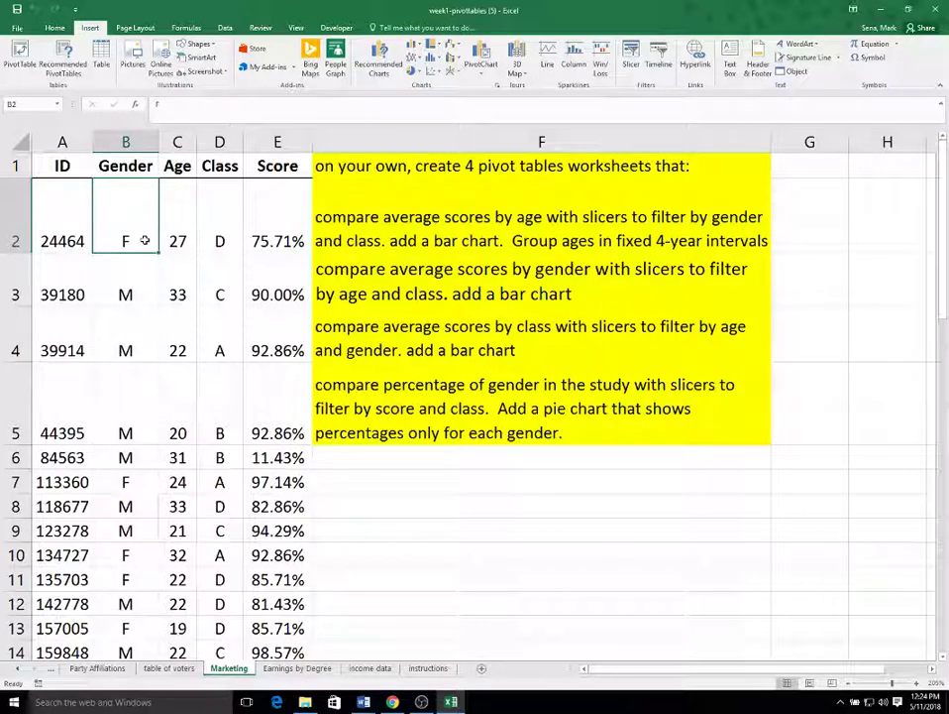
left_click(20, 59)
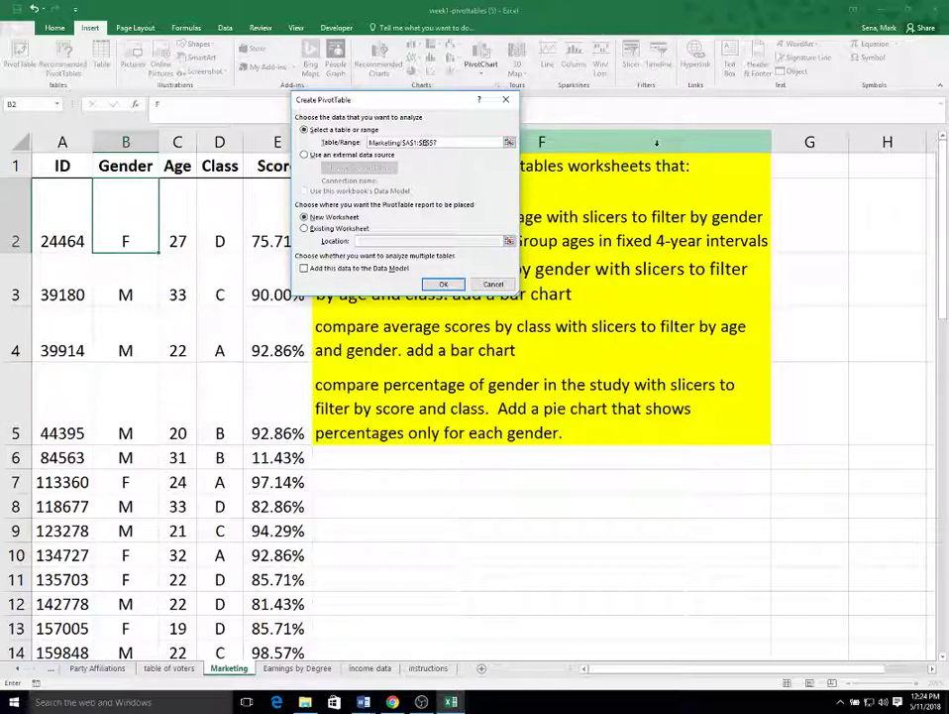
left_click(445, 284)
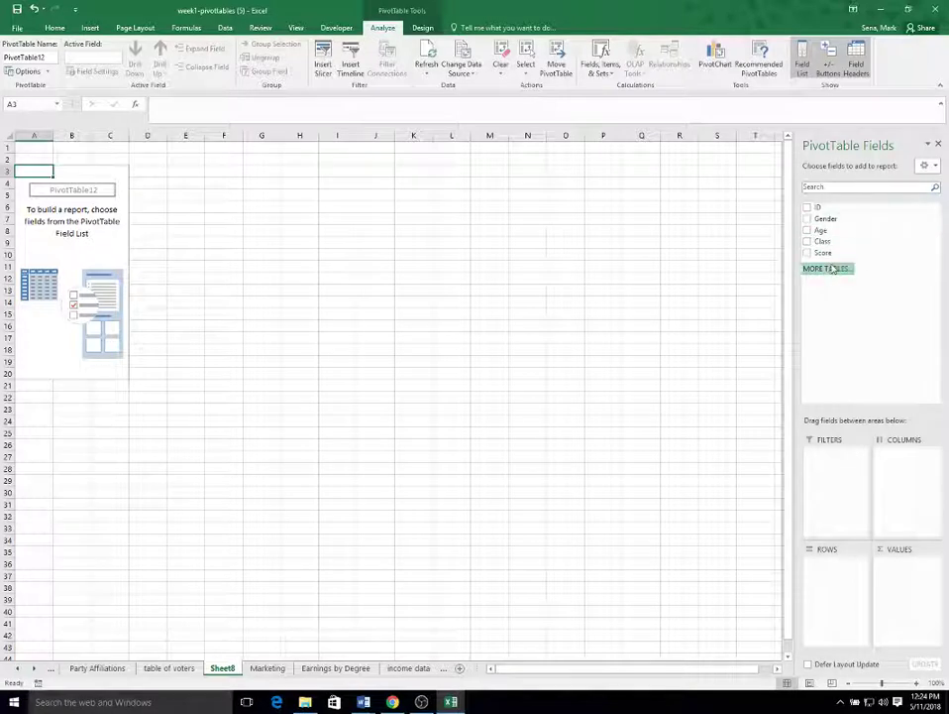
Step: Add Score to Values summarized as Average, and place Age in Rows
left_click_drag(823, 254, 915, 587)
left_click(931, 563)
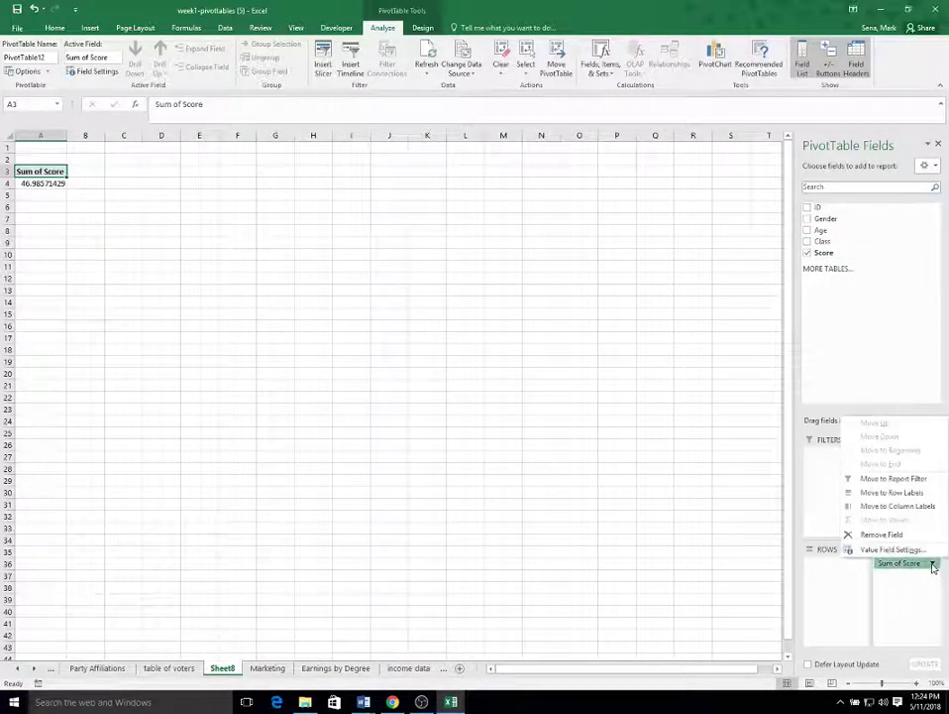
left_click(892, 550)
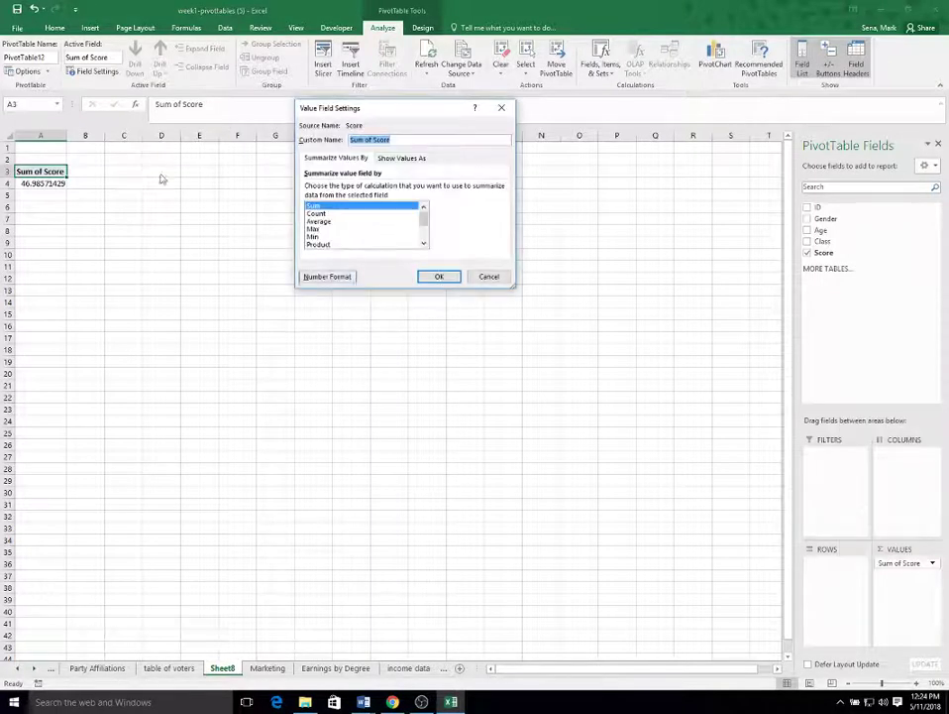
left_click(335, 220)
left_click(434, 277)
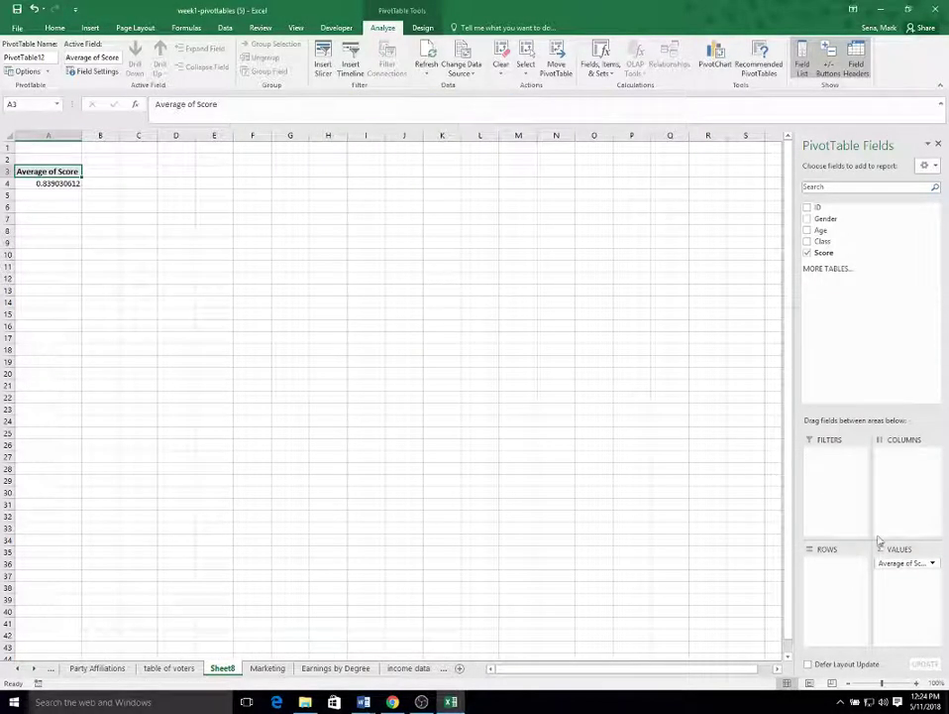
mouse_move(62, 184)
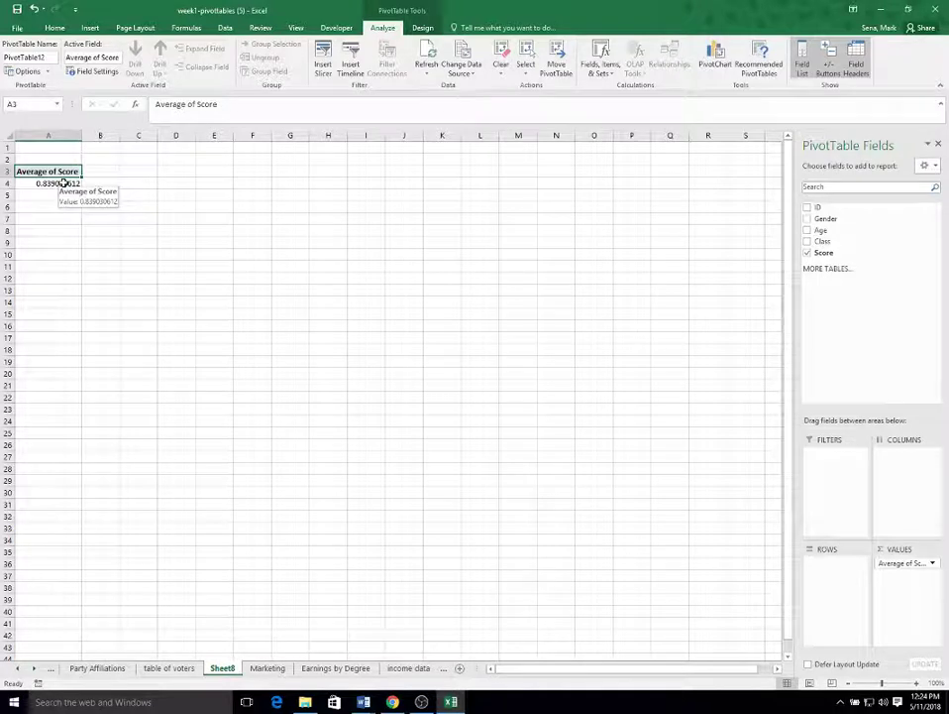
left_click_drag(821, 230, 832, 567)
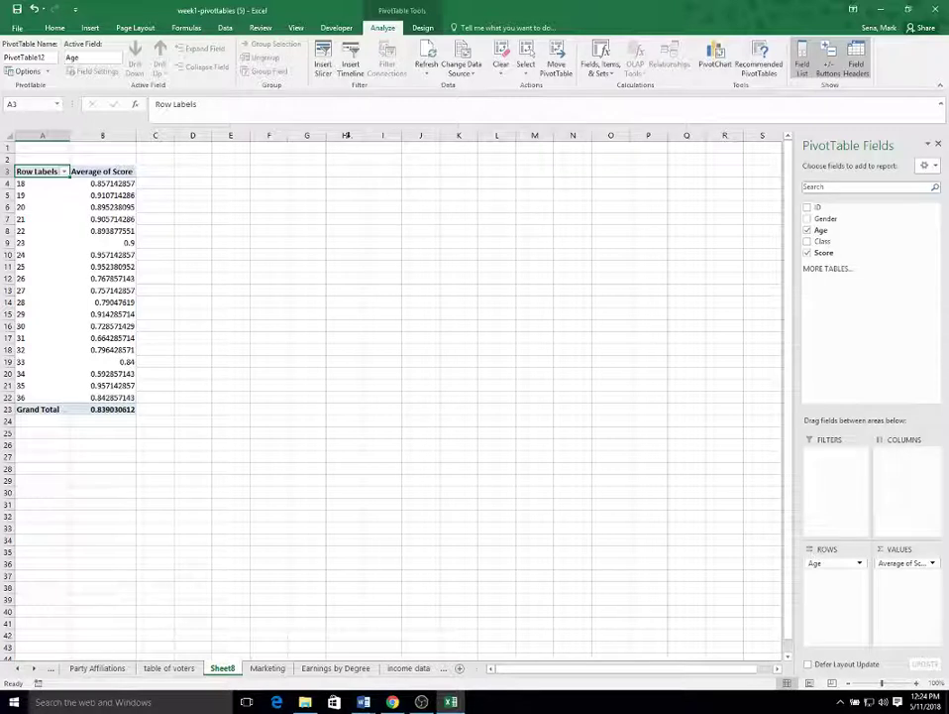
Step: Insert Gender and Class slicers for the pivot table
left_click(90, 27)
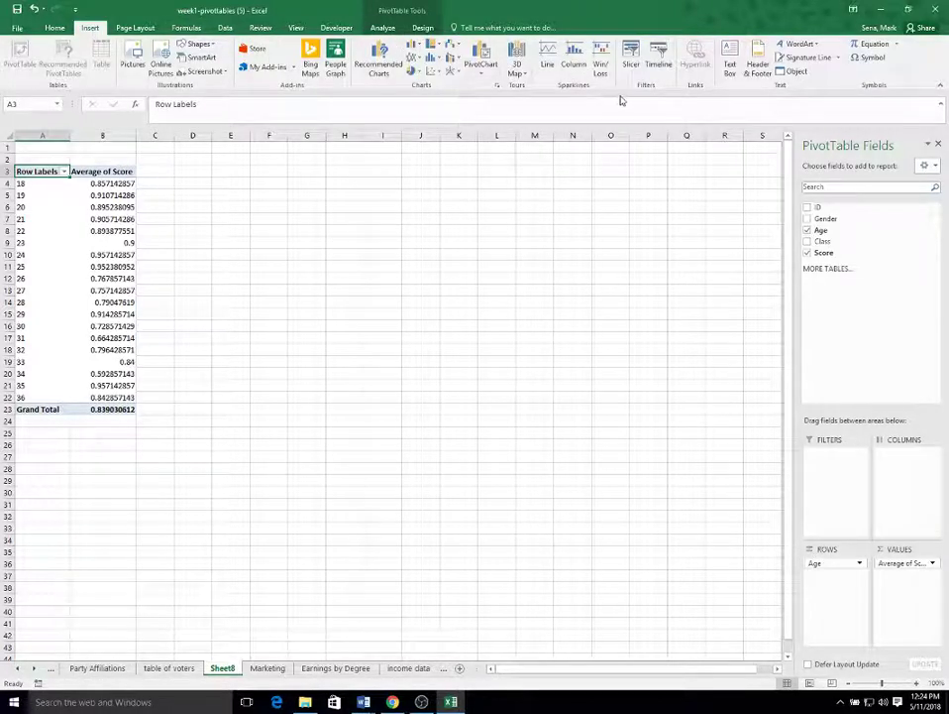
left_click(630, 61)
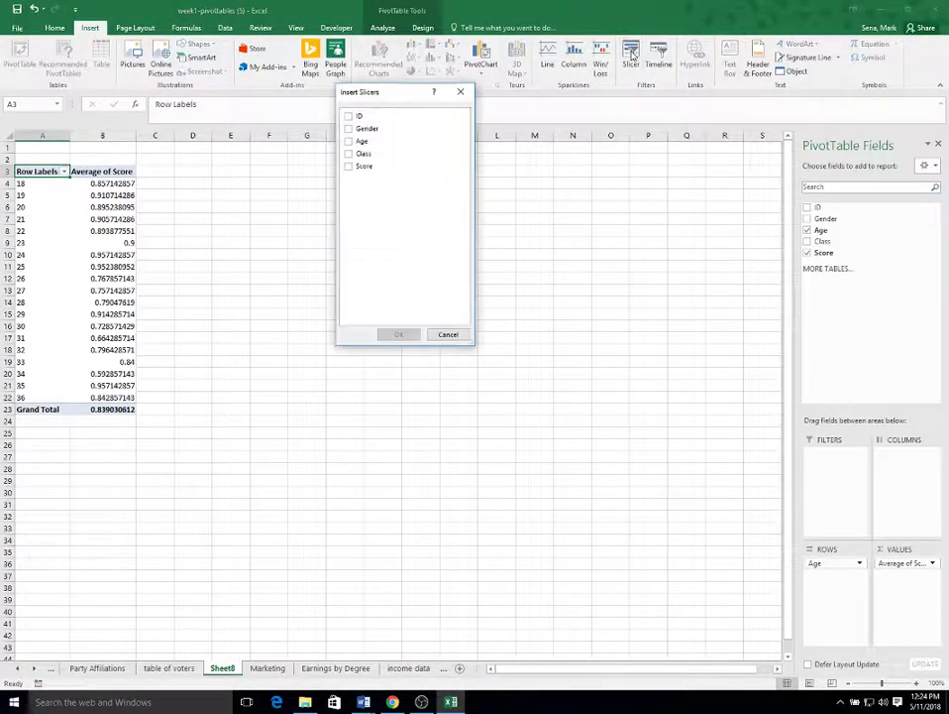
left_click(349, 130)
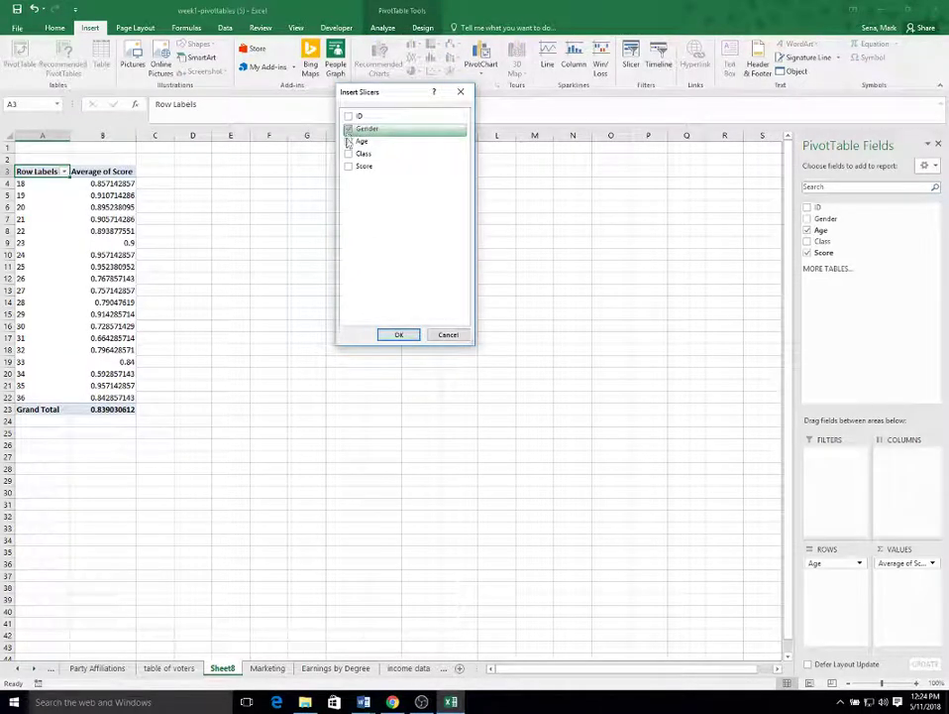
left_click(348, 154)
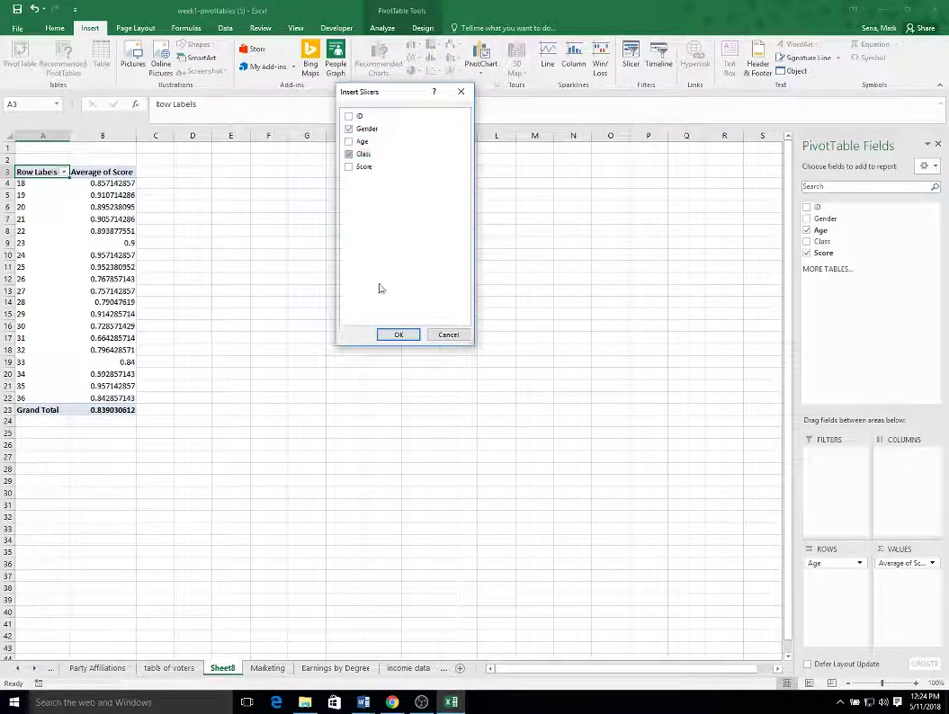
left_click(398, 335)
Step: Place the Gender and Class slicers side by side beside the pivot table
left_click_drag(371, 317, 188, 178)
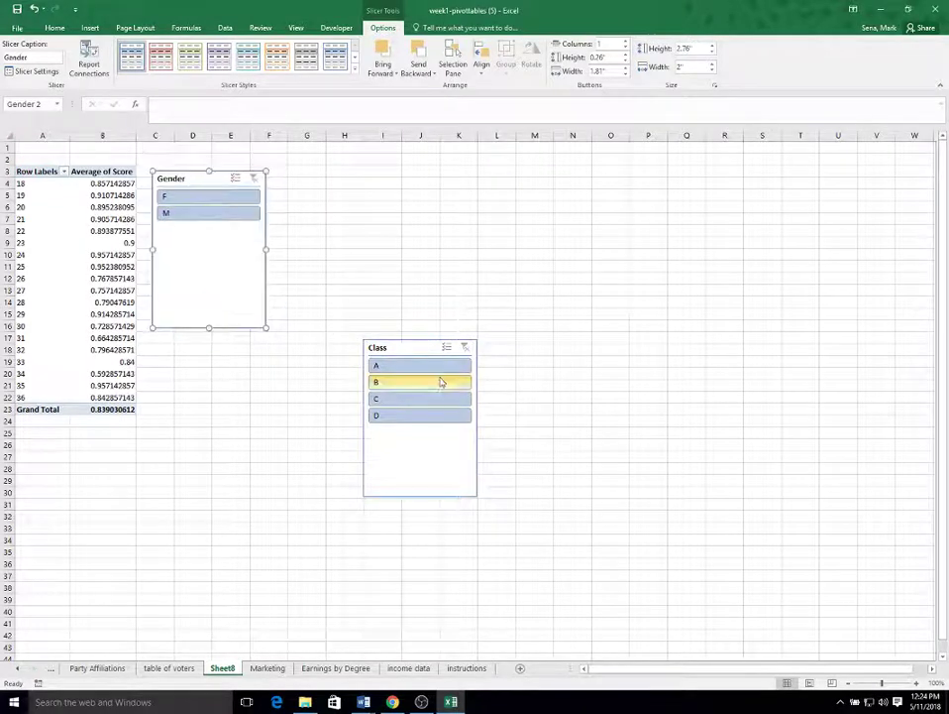
left_click_drag(421, 346, 336, 178)
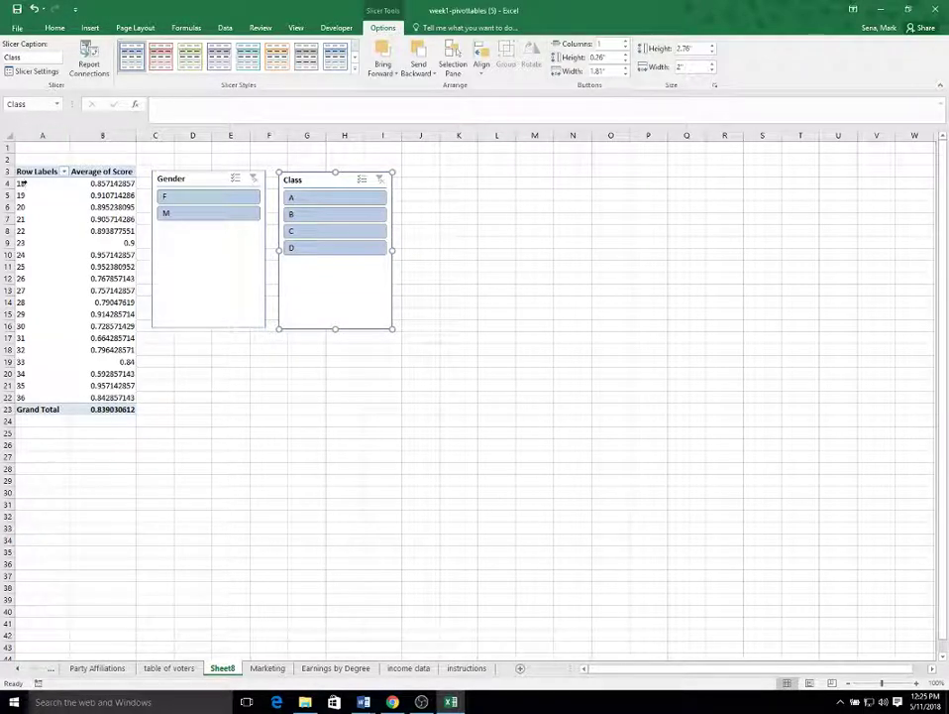
left_click_drag(22, 182, 29, 313)
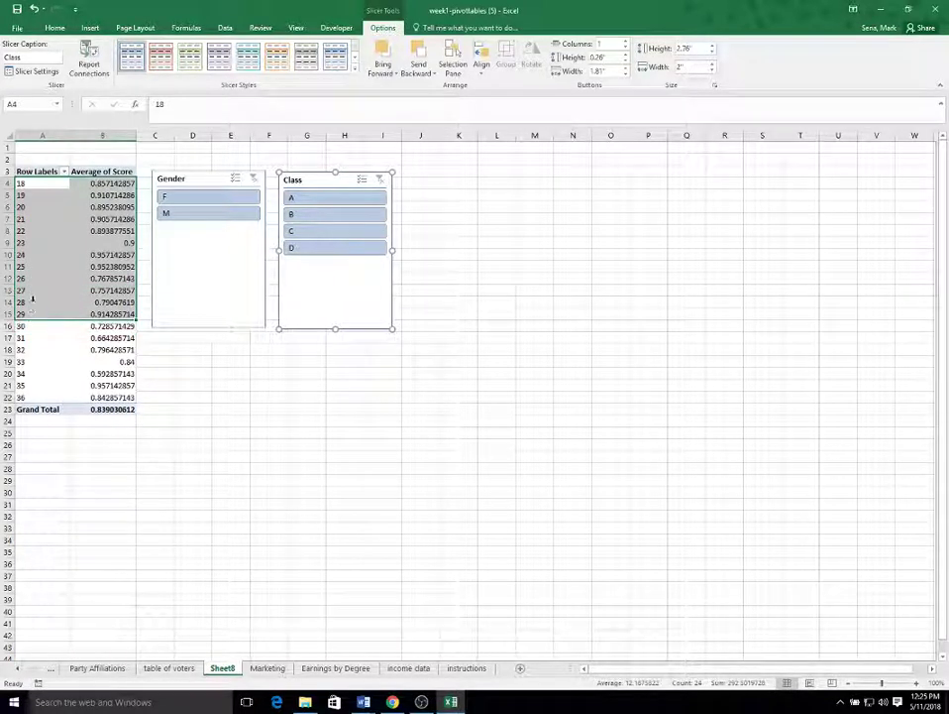
Step: Try grouping the selected ages 18 to 29, then undo it
right_click(28, 251)
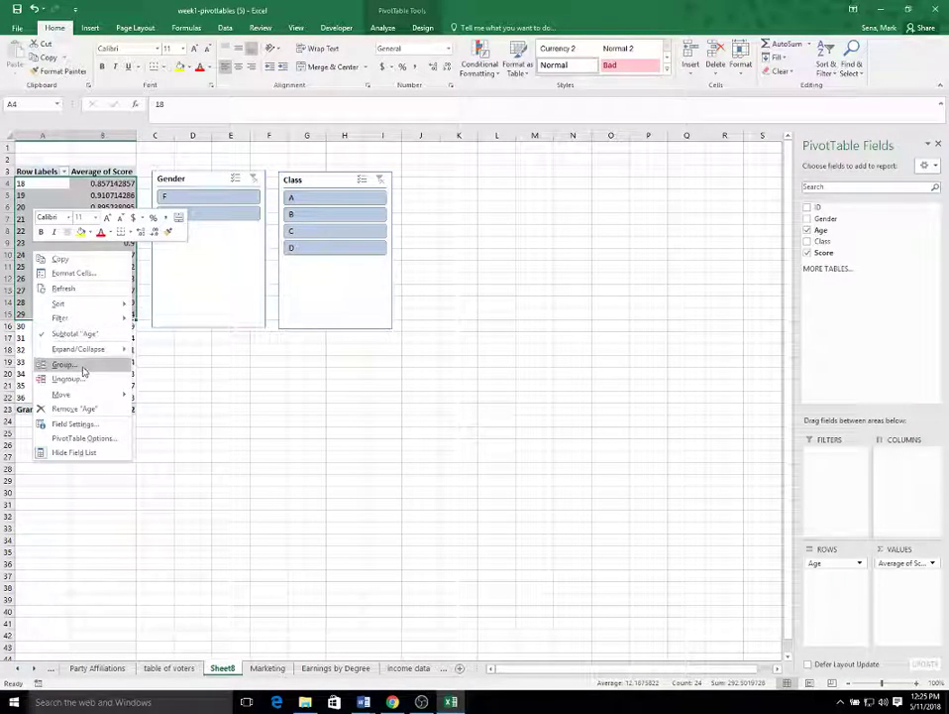
left_click(83, 369)
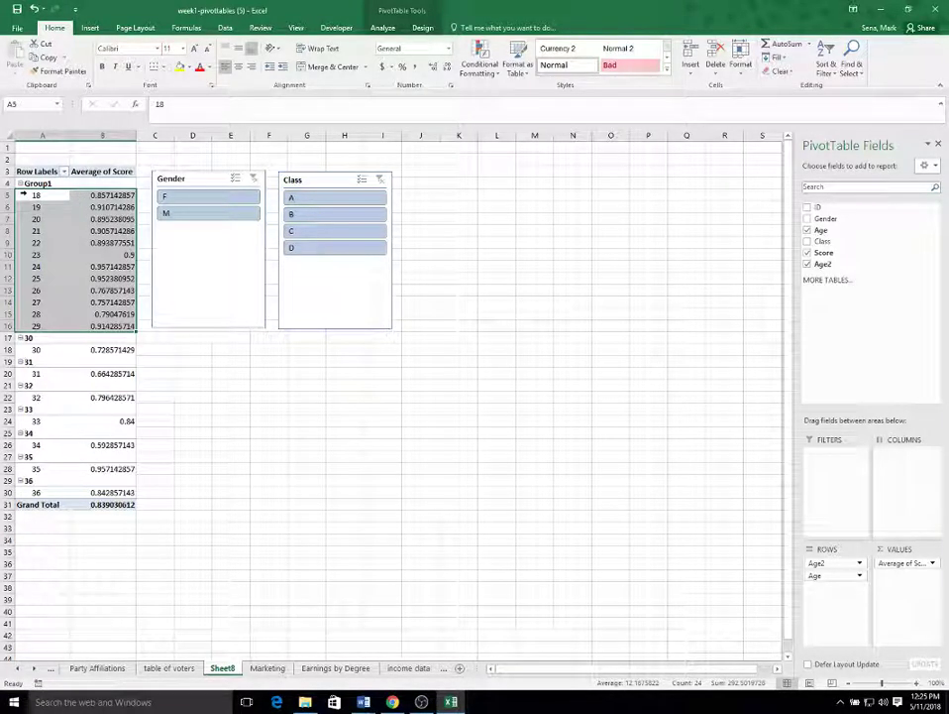
left_click(33, 10)
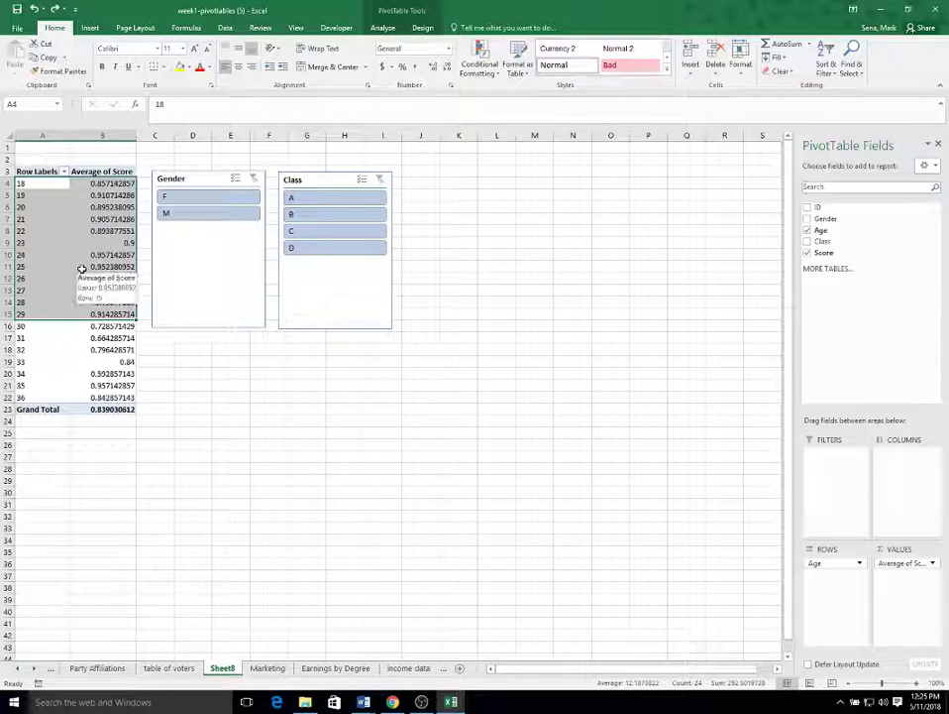
Step: Group the Age labels starting at 18, ending at 36, in steps of 4
left_click(35, 185)
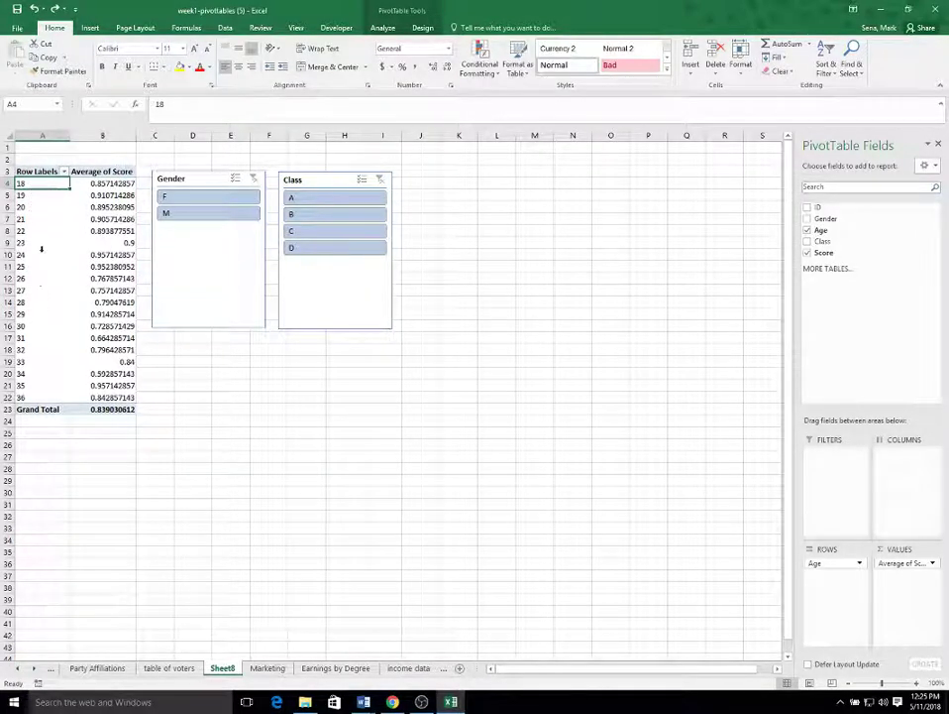
right_click(30, 184)
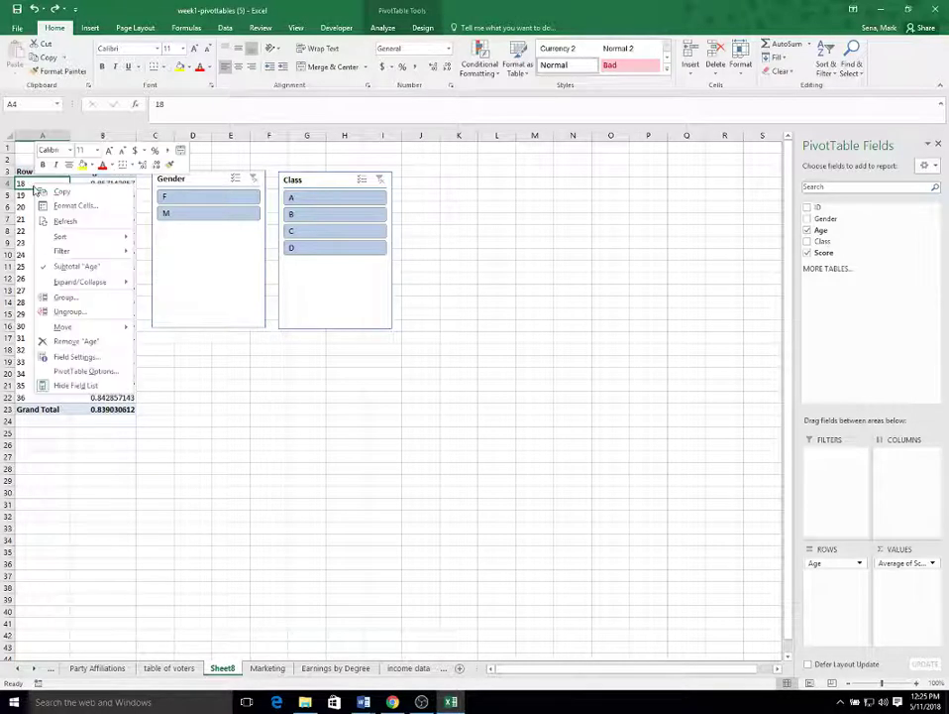
left_click(66, 293)
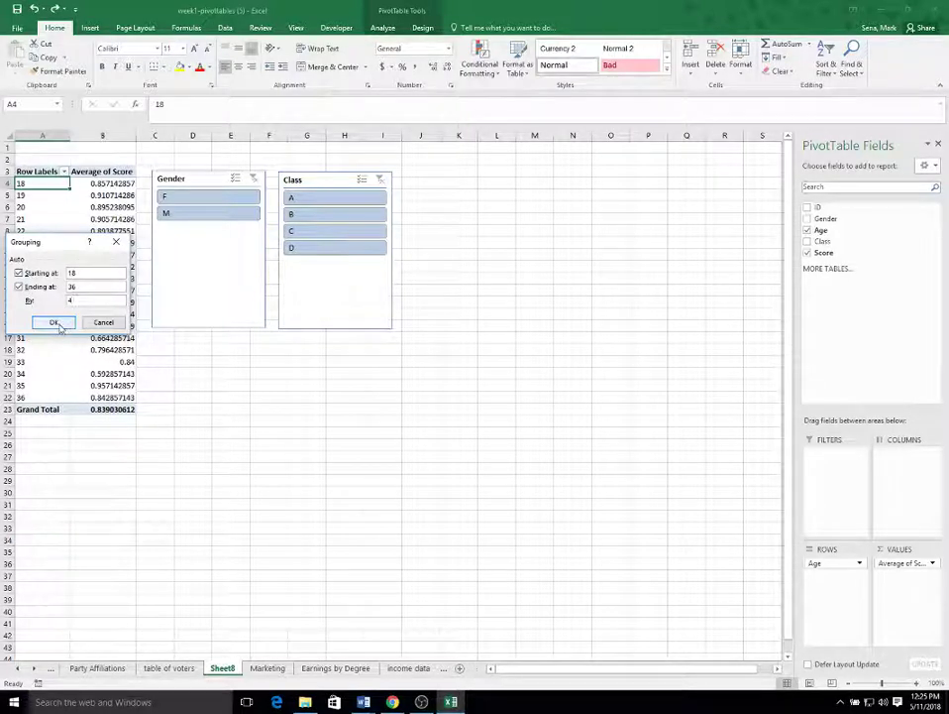
left_click(55, 322)
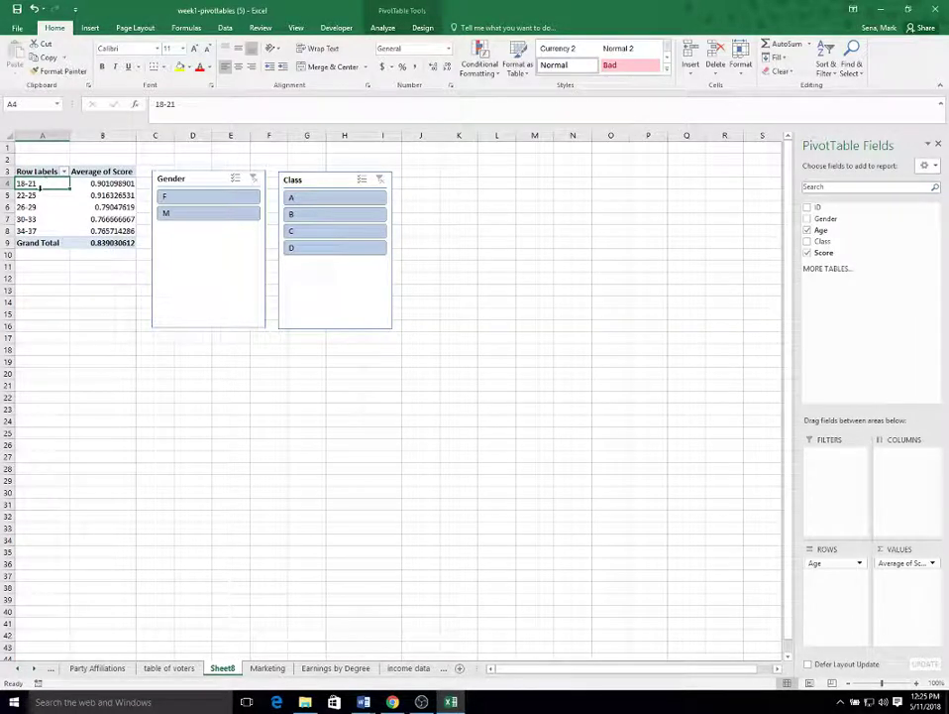
Step: Type 'Age Group' in A3 and 'Average Score' in B3 as pivot headers
left_click(41, 171)
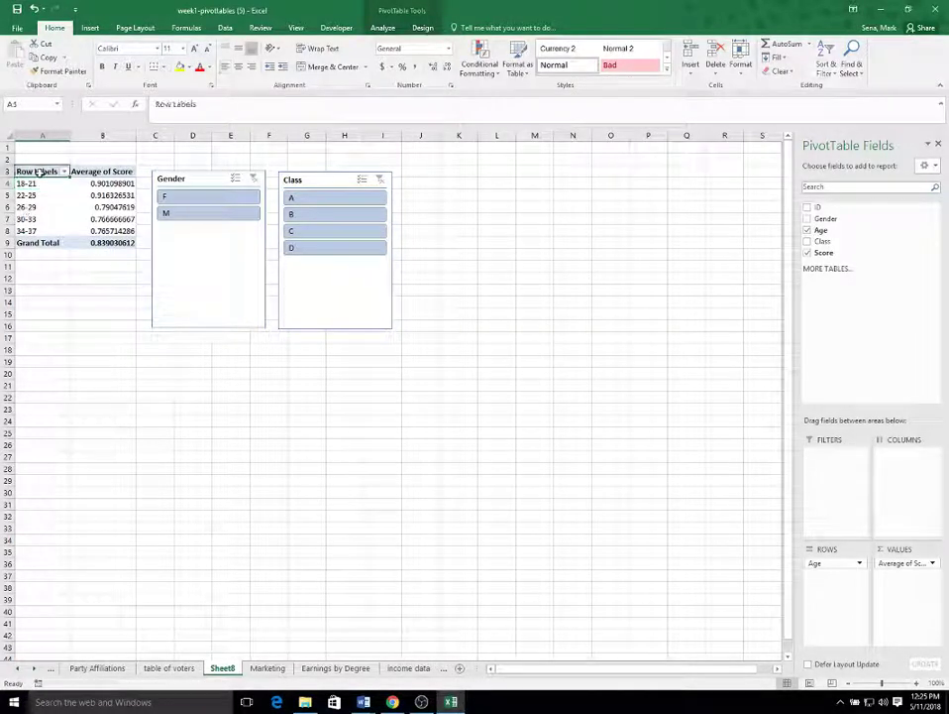
type("Age")
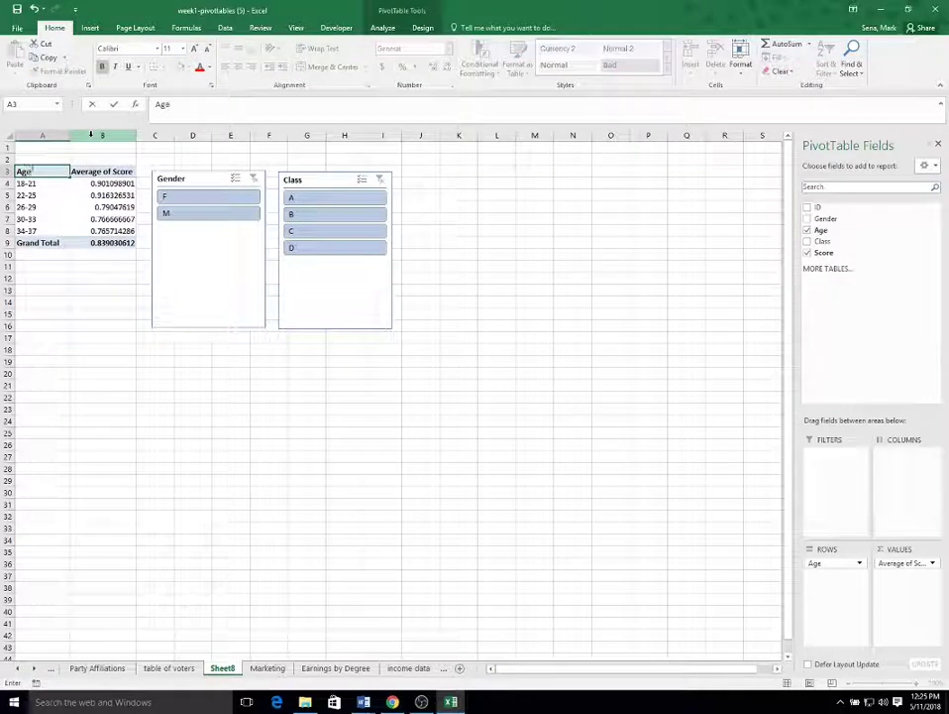
type(" Group")
key("Tab")
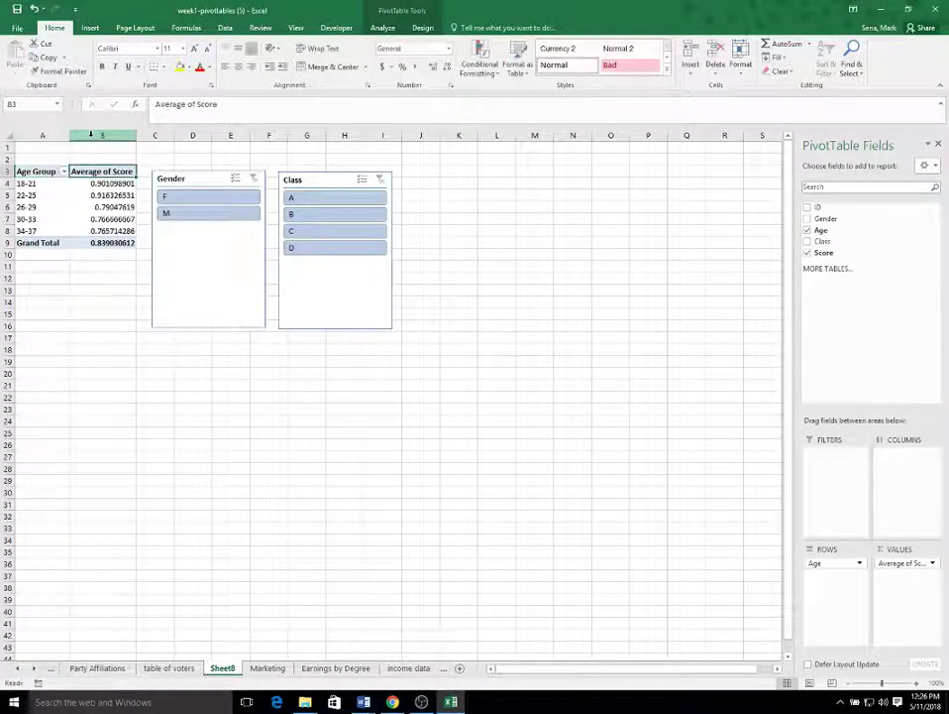
type("Av")
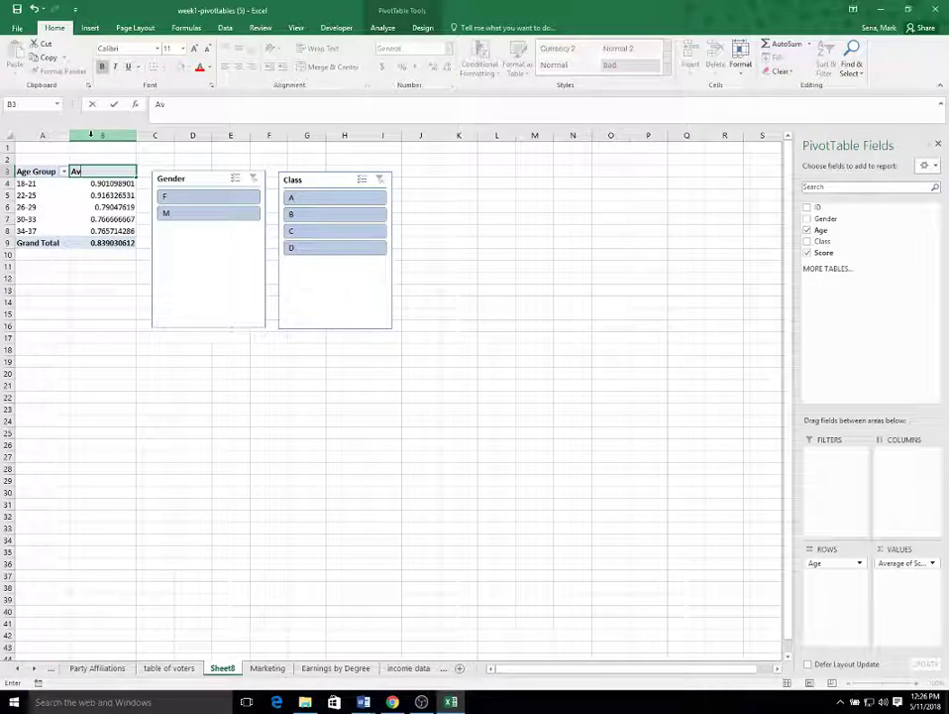
type("erg")
key("BackSpace")
type("age Score")
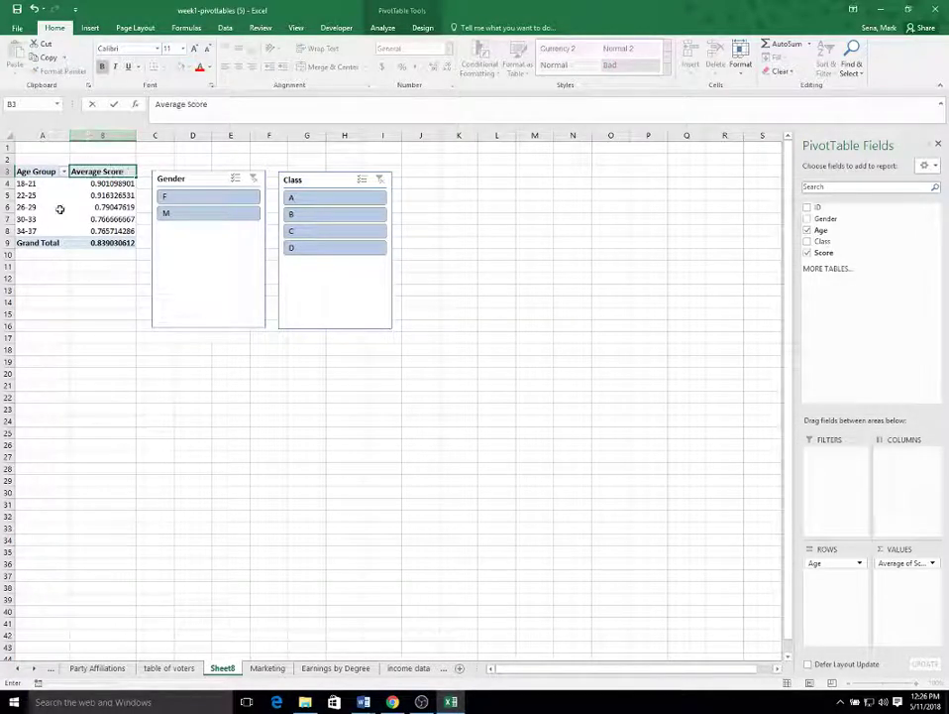
left_click(117, 313)
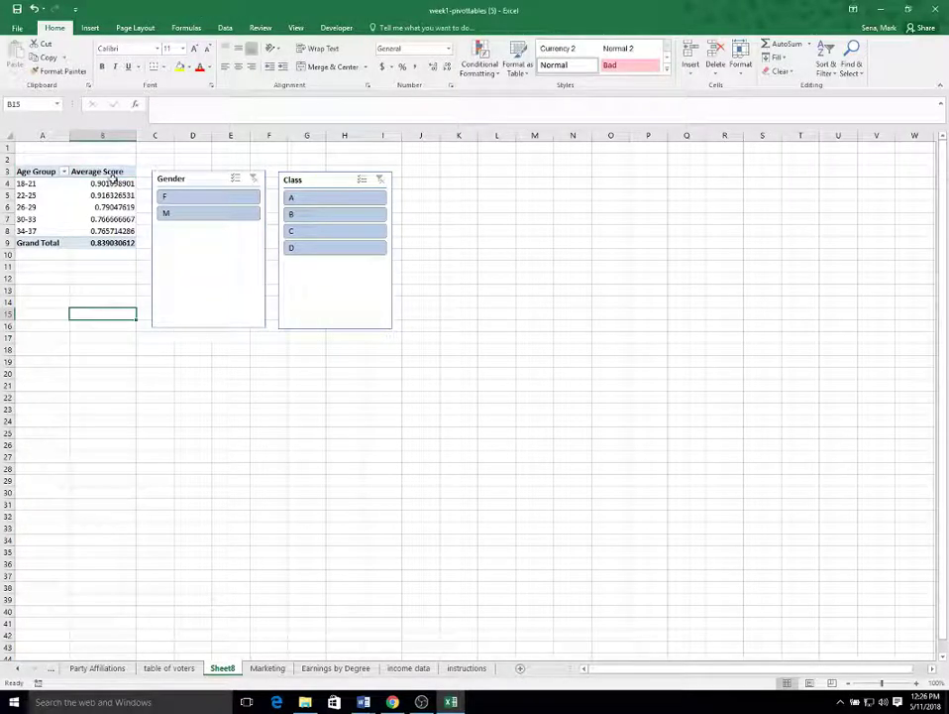
Step: Format the Average Score values B4:B9 as centred percentages
left_click(107, 184)
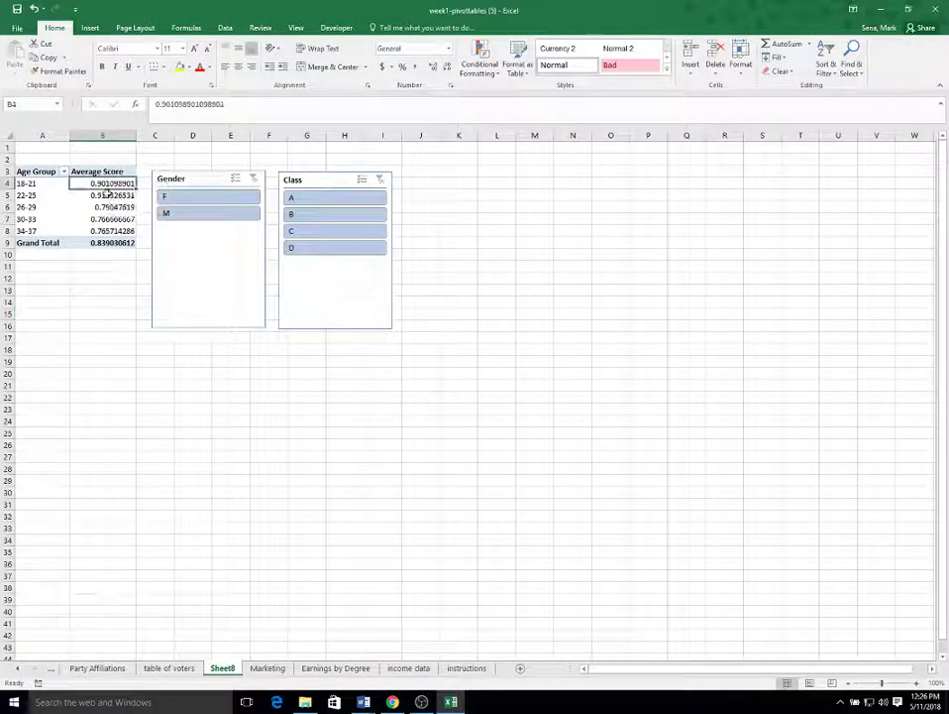
left_click_drag(110, 204, 124, 247)
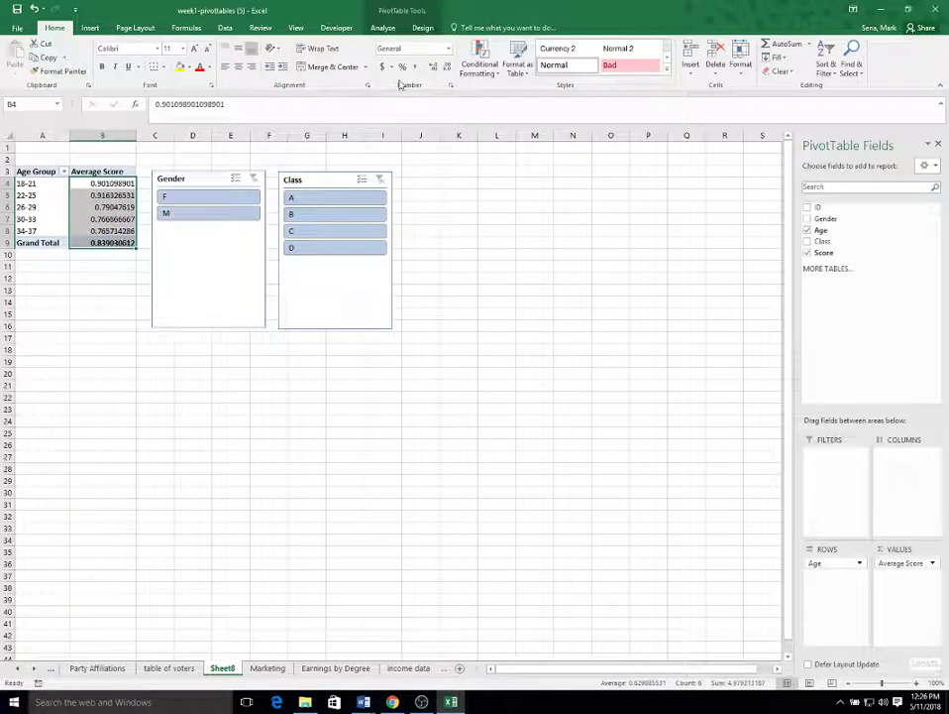
left_click(403, 66)
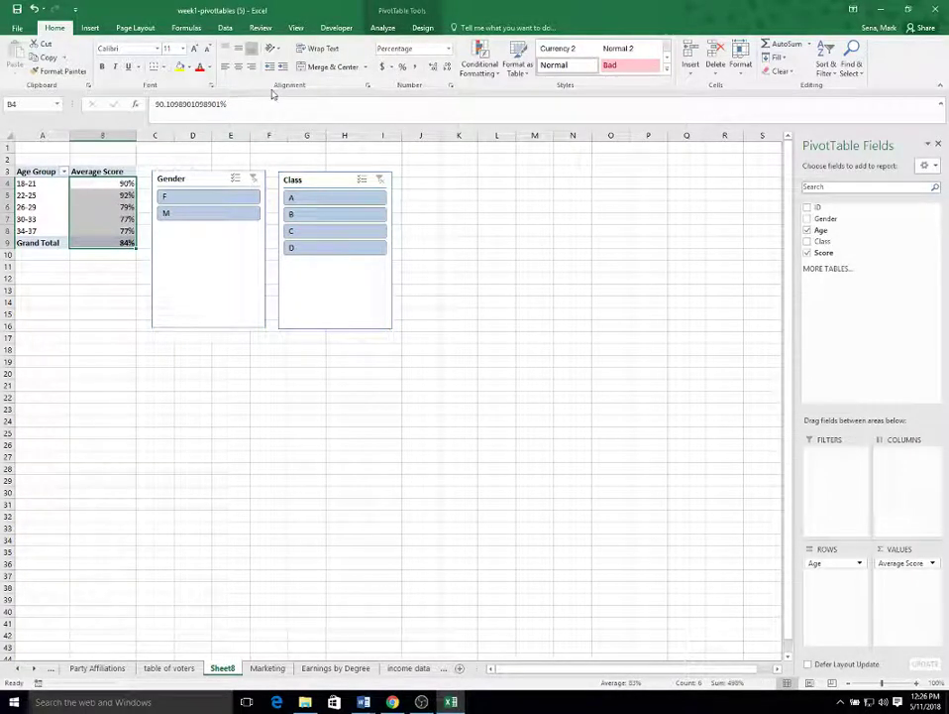
left_click(238, 68)
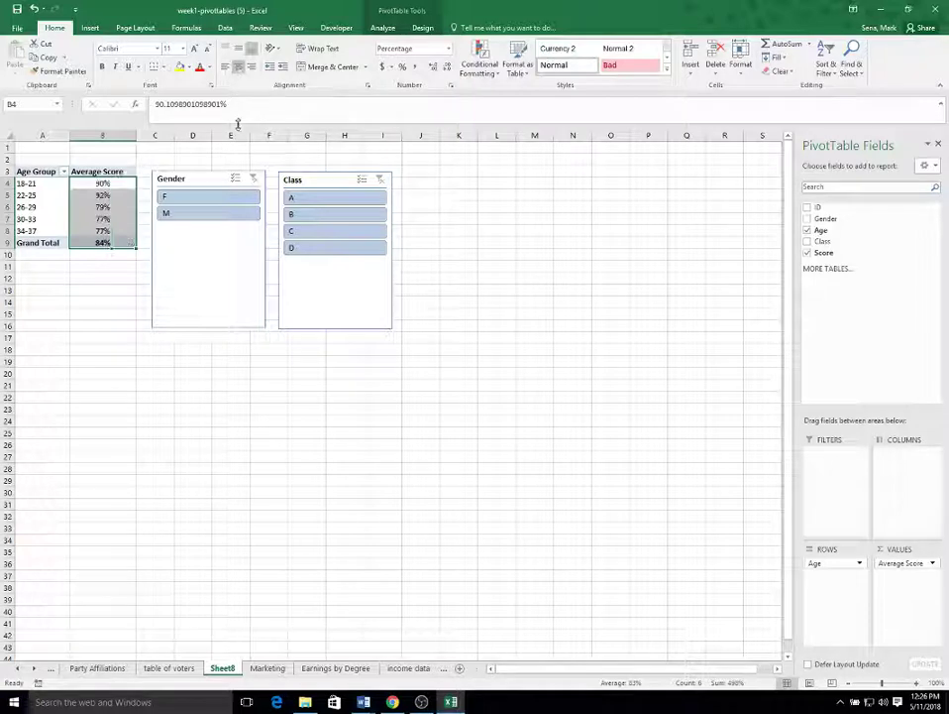
Step: Shorten the Gender and Class slicers so each ends just below its last item
left_click(201, 320)
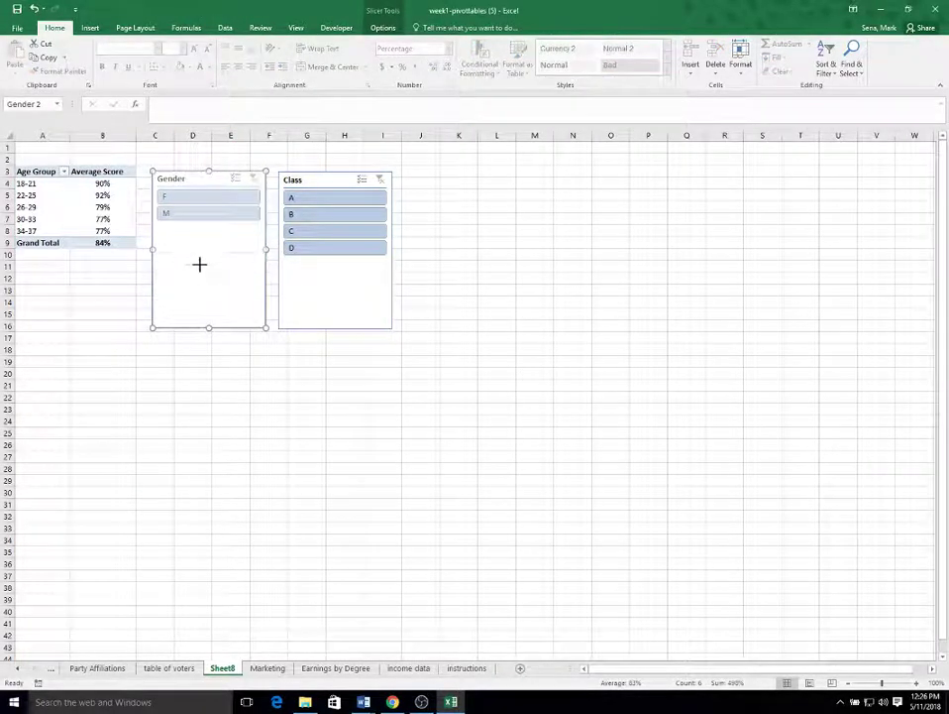
left_click_drag(199, 264, 199, 263)
left_click(333, 326)
left_click_drag(333, 330, 334, 320)
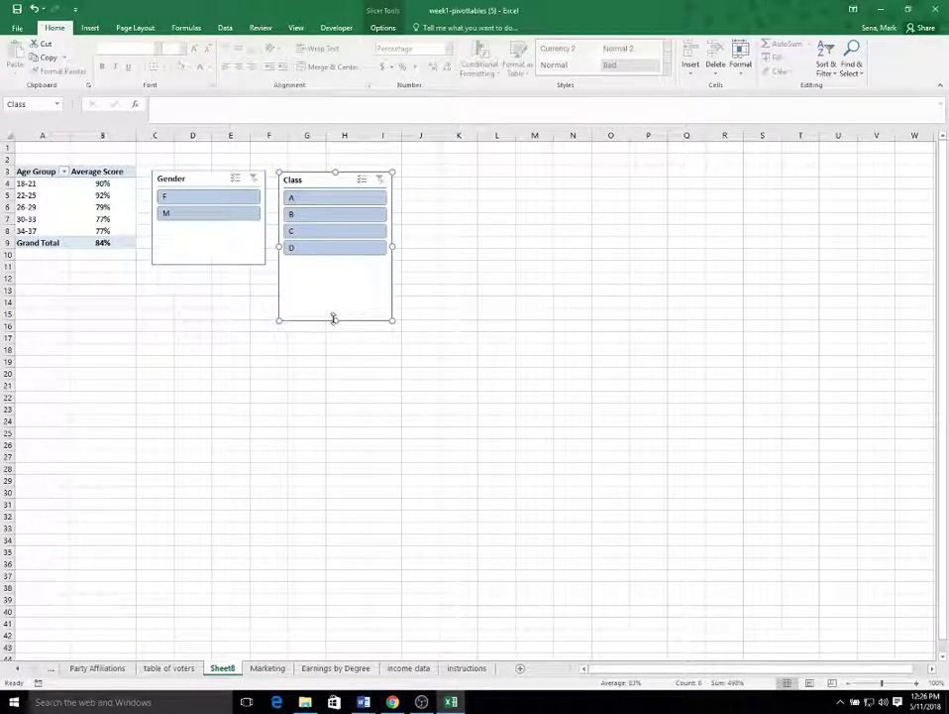
left_click_drag(330, 278, 333, 264)
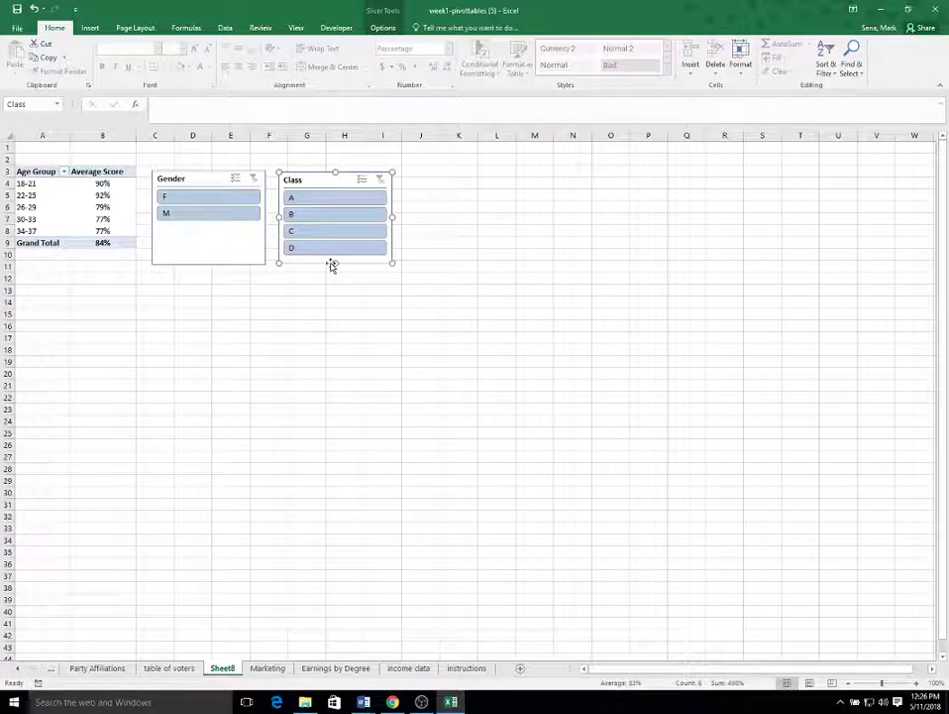
Step: Insert a clustered bar pivot chart and move it below the pivot table
left_click(476, 246)
left_click(55, 195)
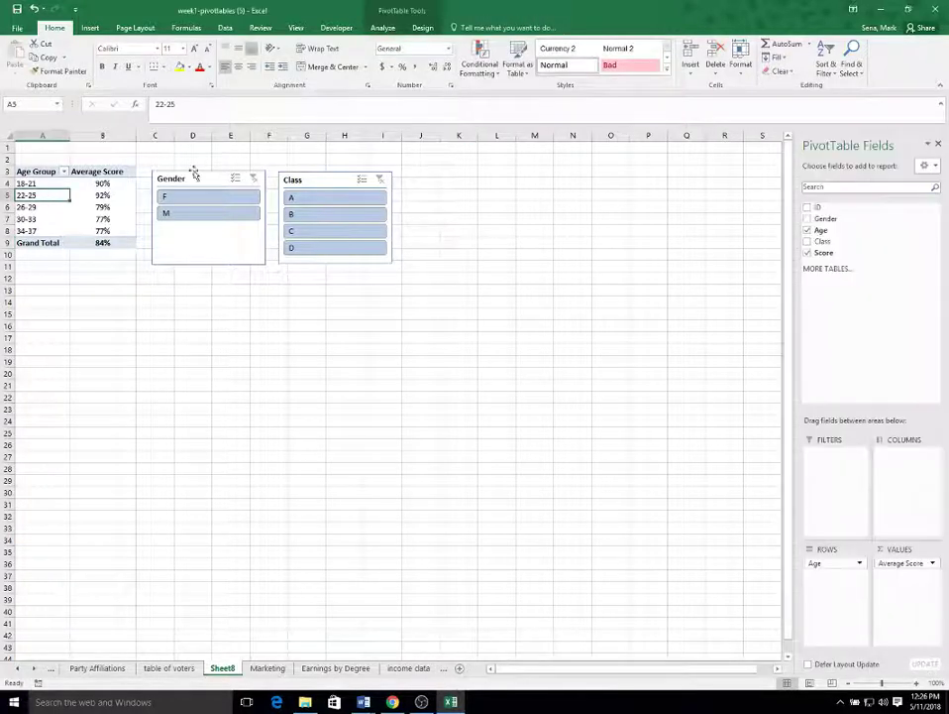
left_click(90, 29)
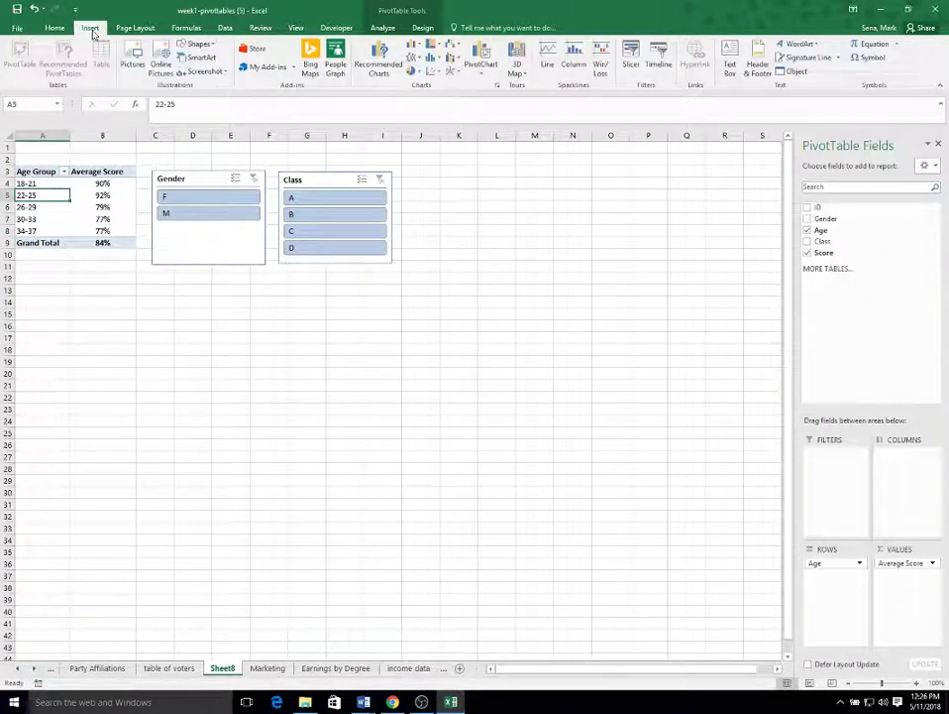
left_click(417, 48)
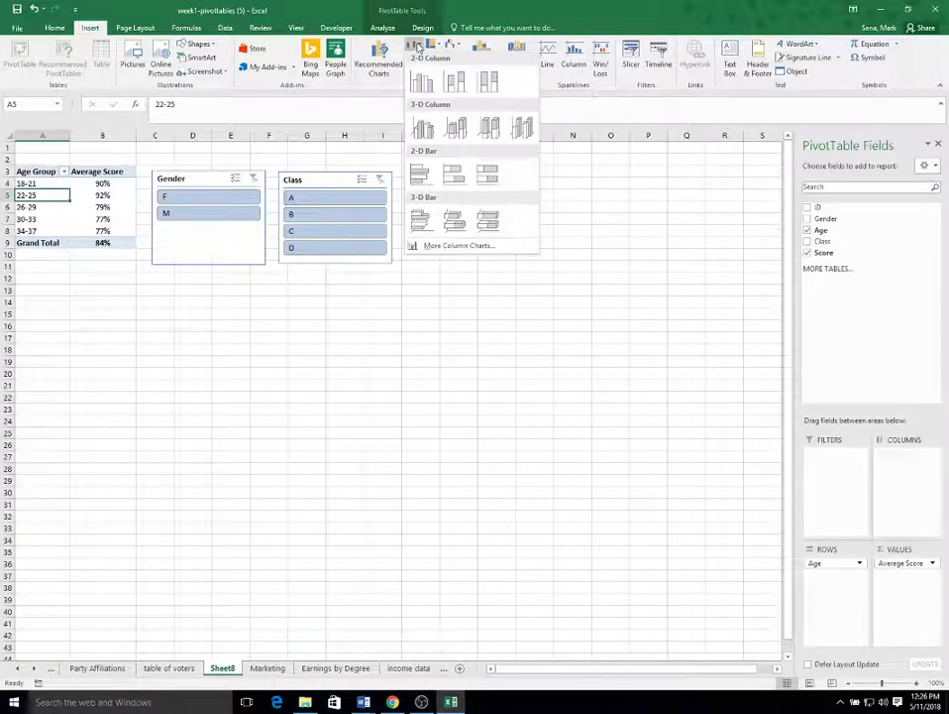
left_click(419, 178)
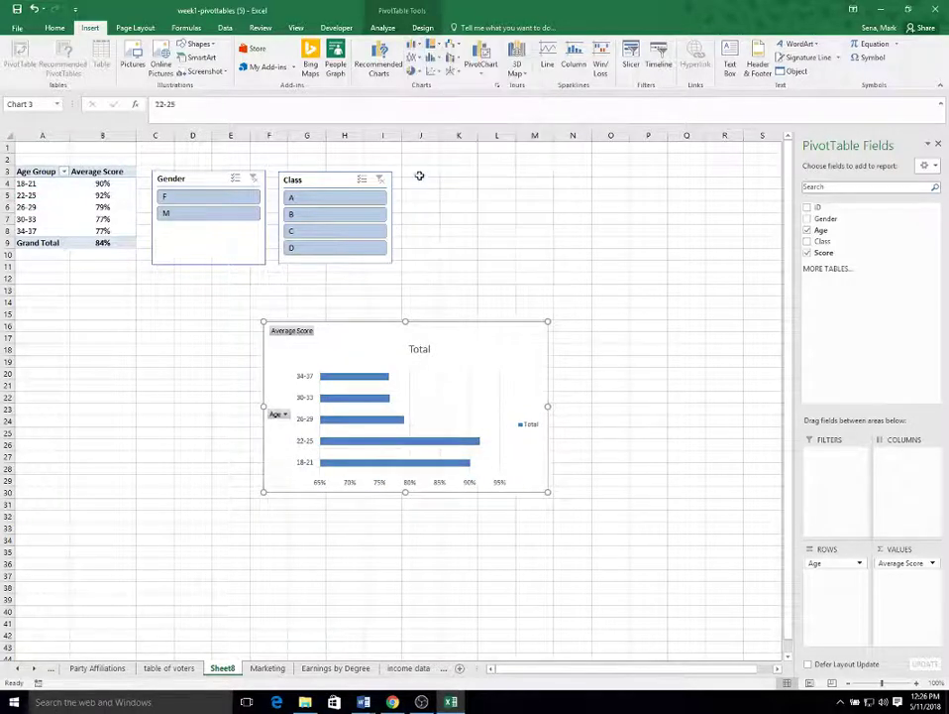
left_click_drag(366, 328, 126, 281)
Step: Remove the chart legend and title it 'Average Score By Age Group'
left_click(288, 385)
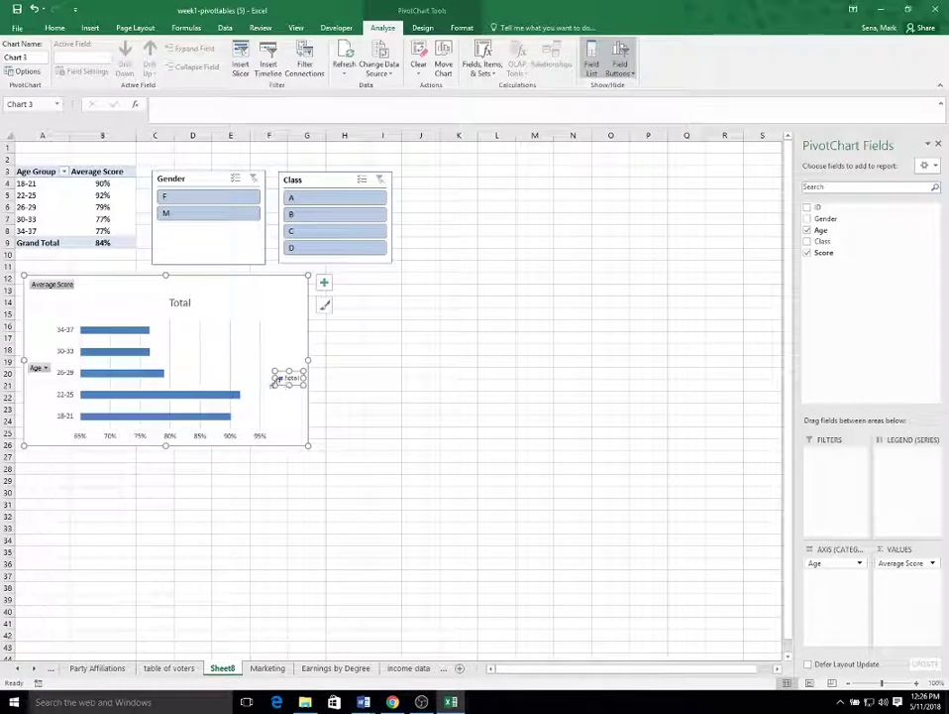
key("Delete")
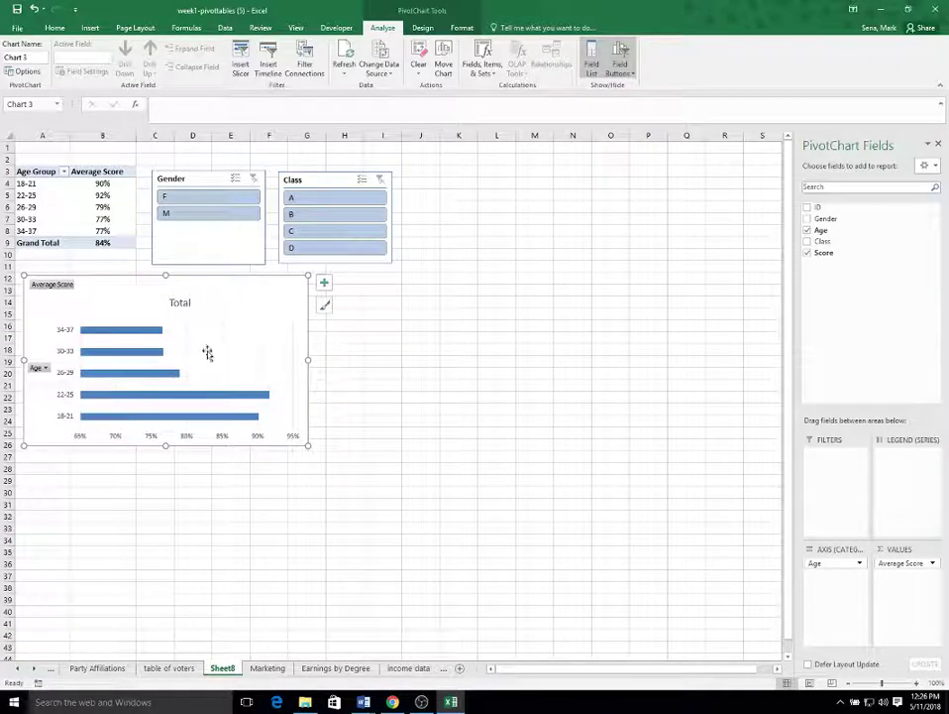
left_click(176, 306)
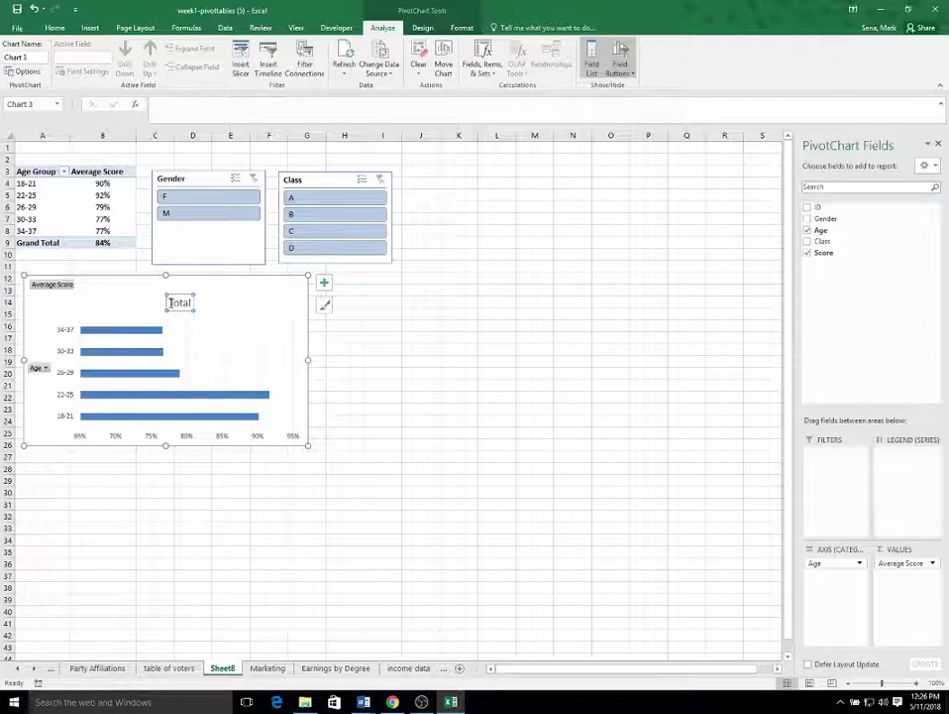
left_click_drag(171, 302, 168, 302)
key("Delete")
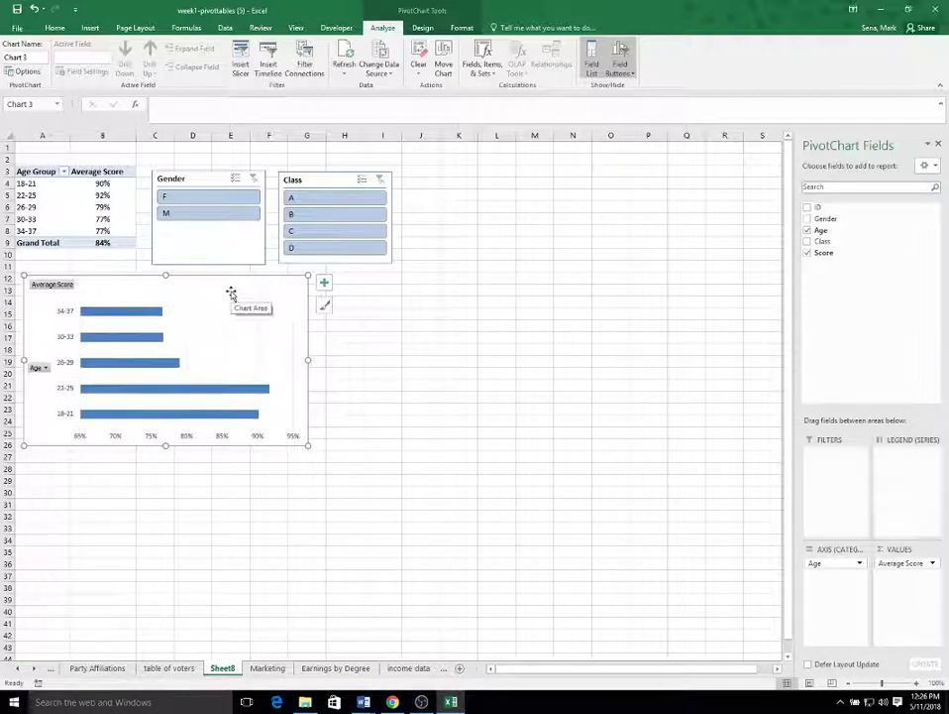
left_click(34, 9)
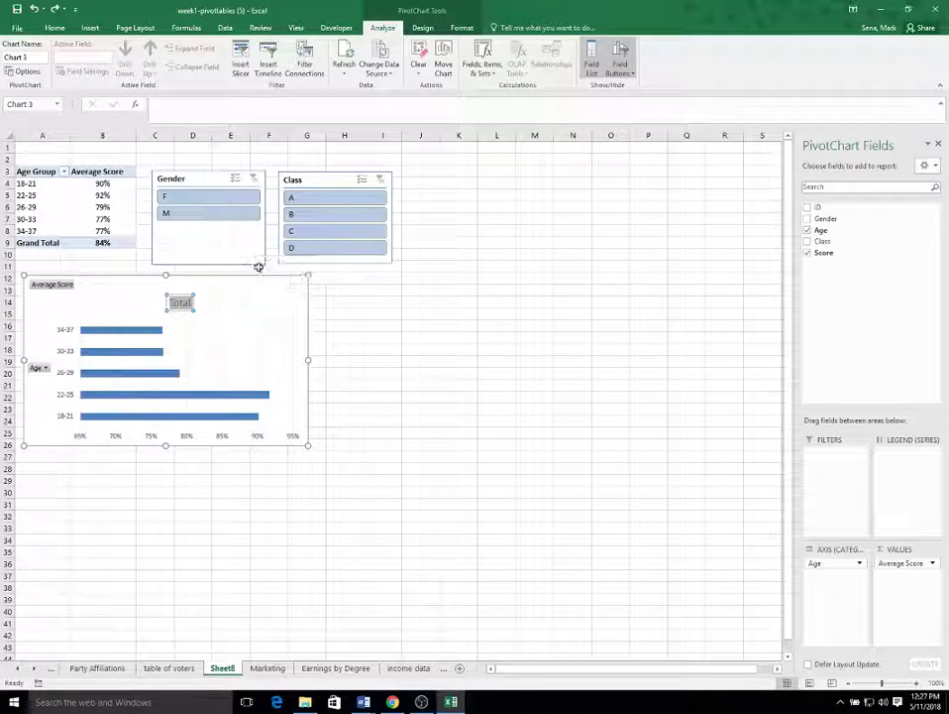
type("Average Sco")
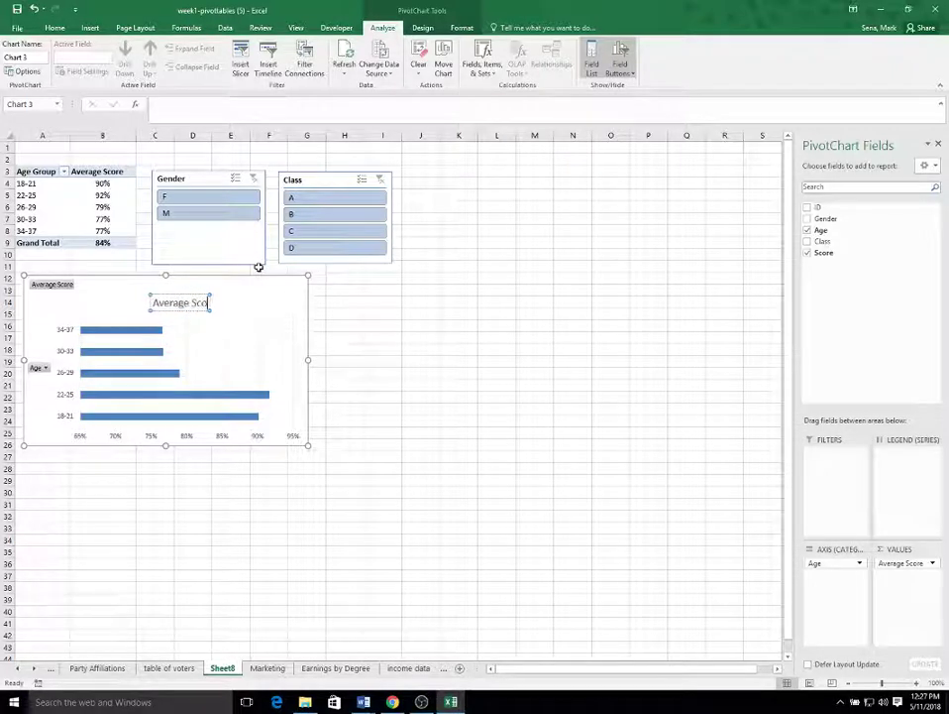
type("re By Age Gro")
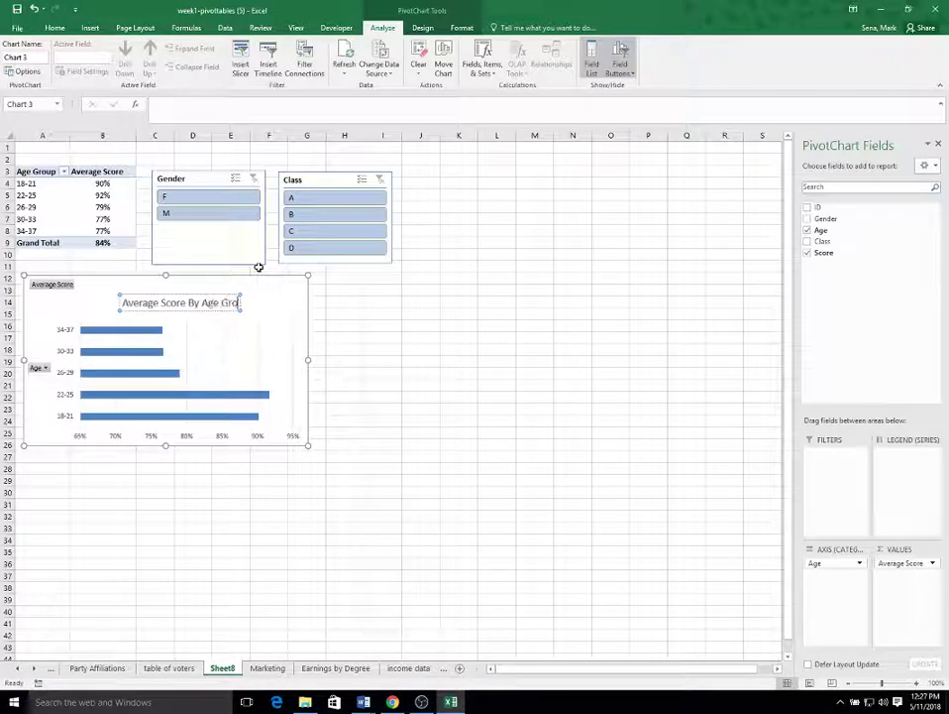
type("up")
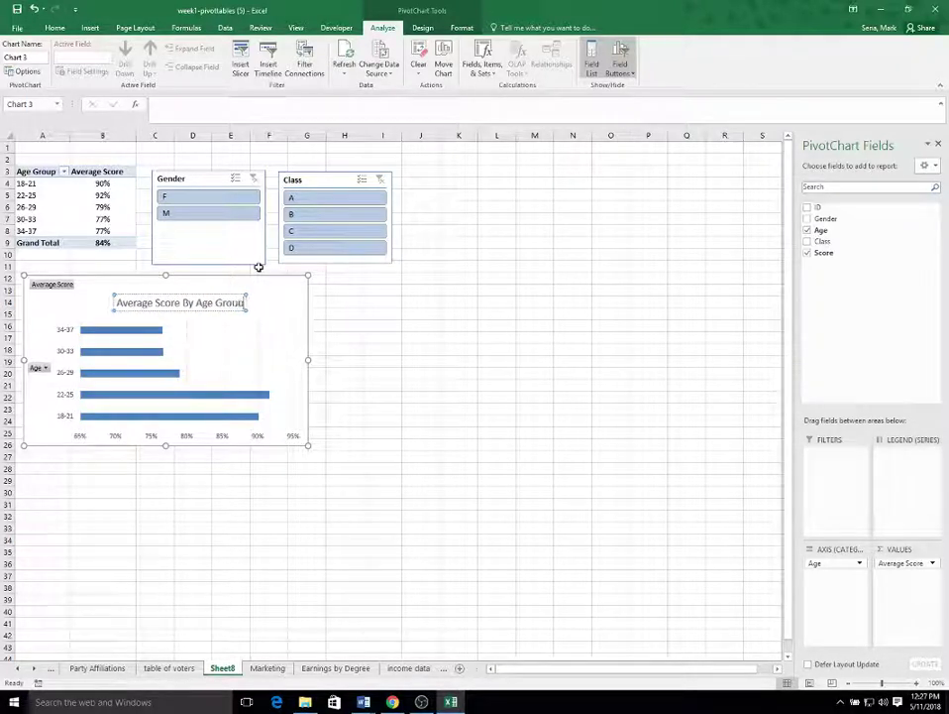
left_click(421, 325)
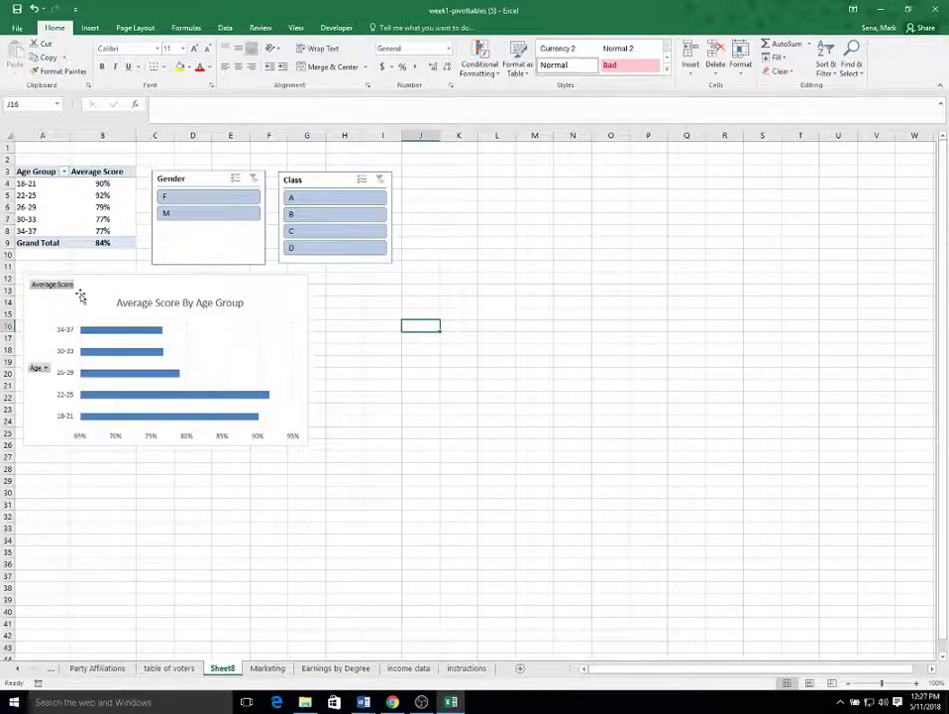
Step: Filter by gender F then M, then class A then B, clearing both slicers afterwards
left_click(207, 199)
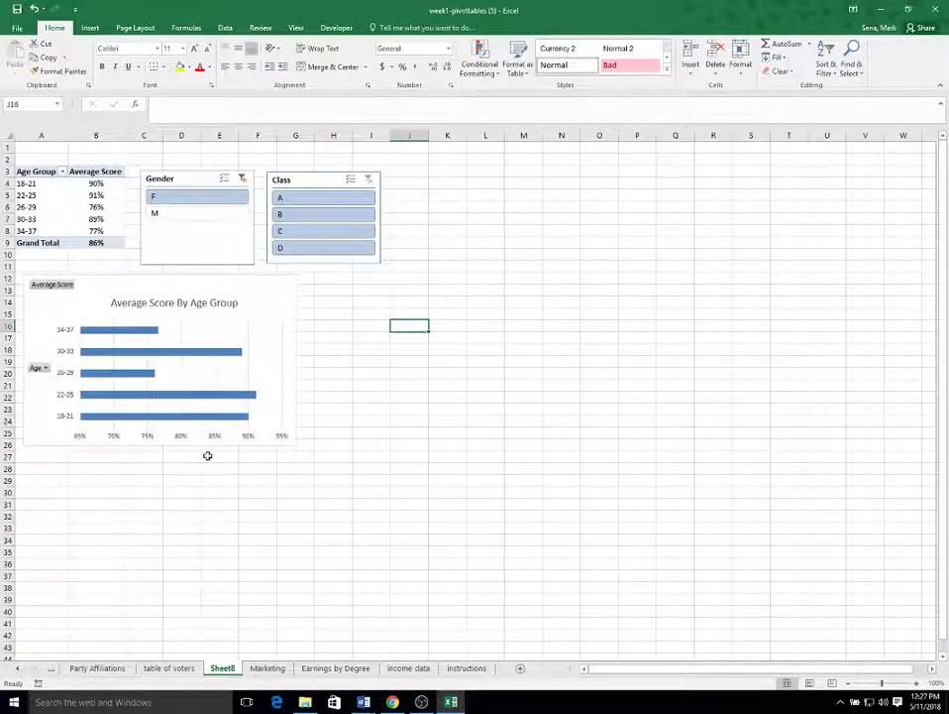
left_click(189, 220)
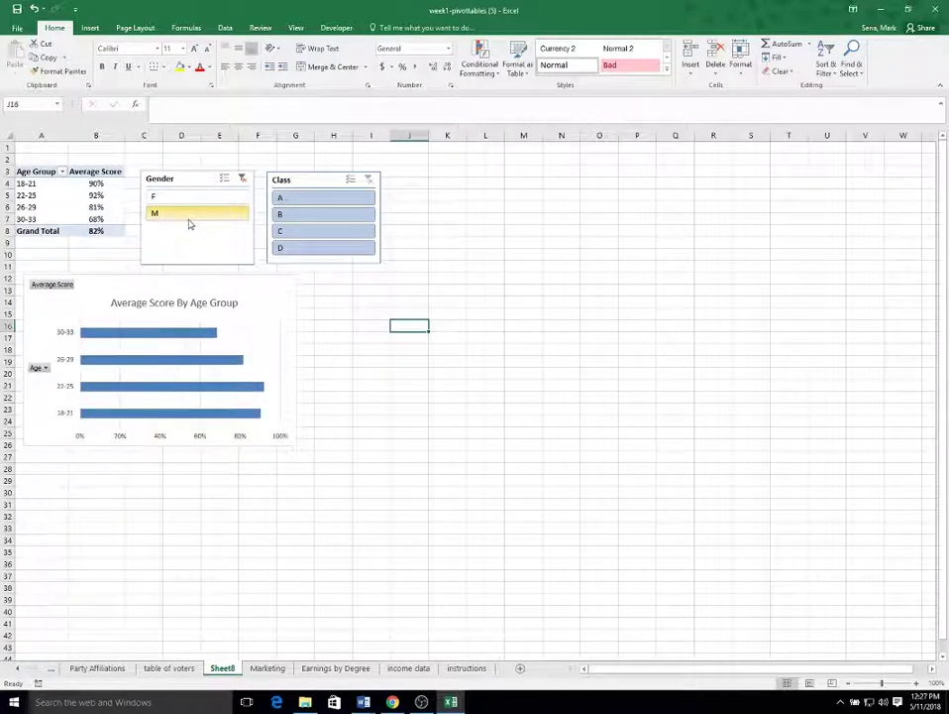
left_click(243, 180)
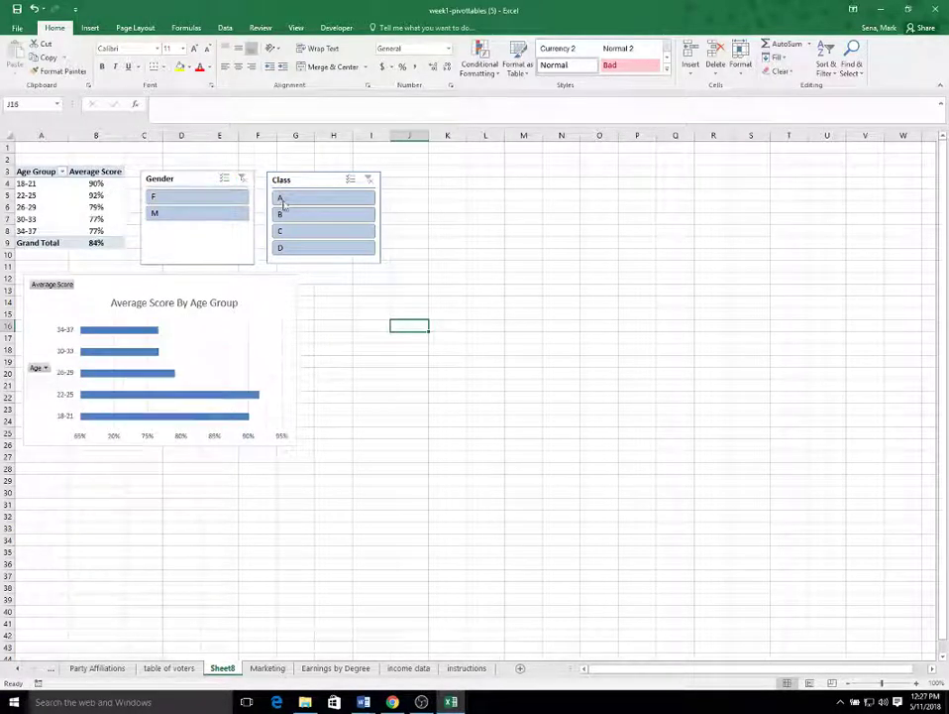
left_click(342, 201)
left_click(333, 215)
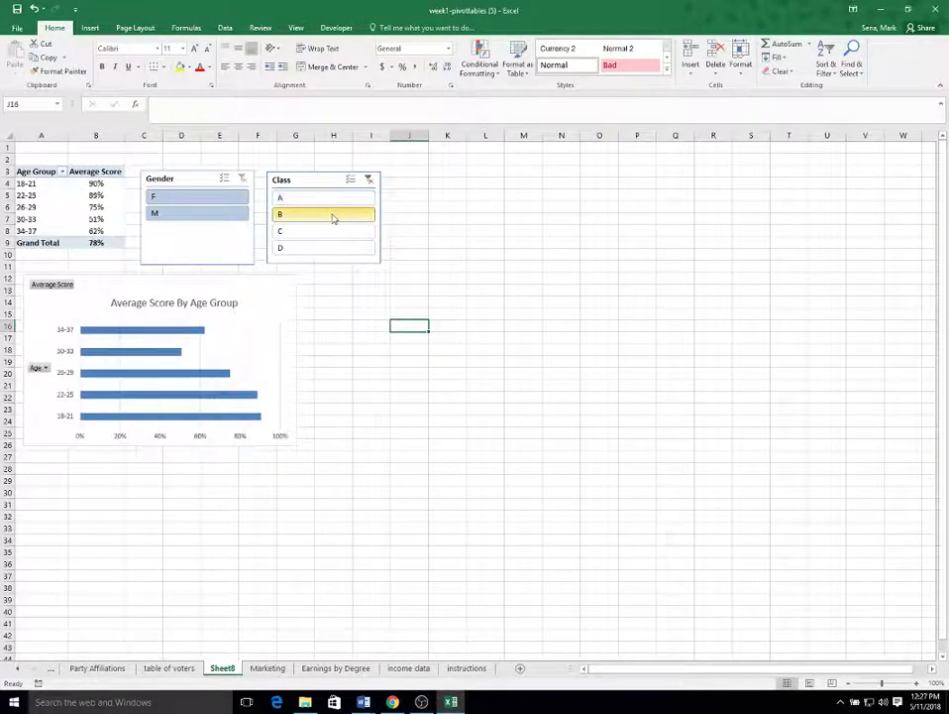
left_click(370, 180)
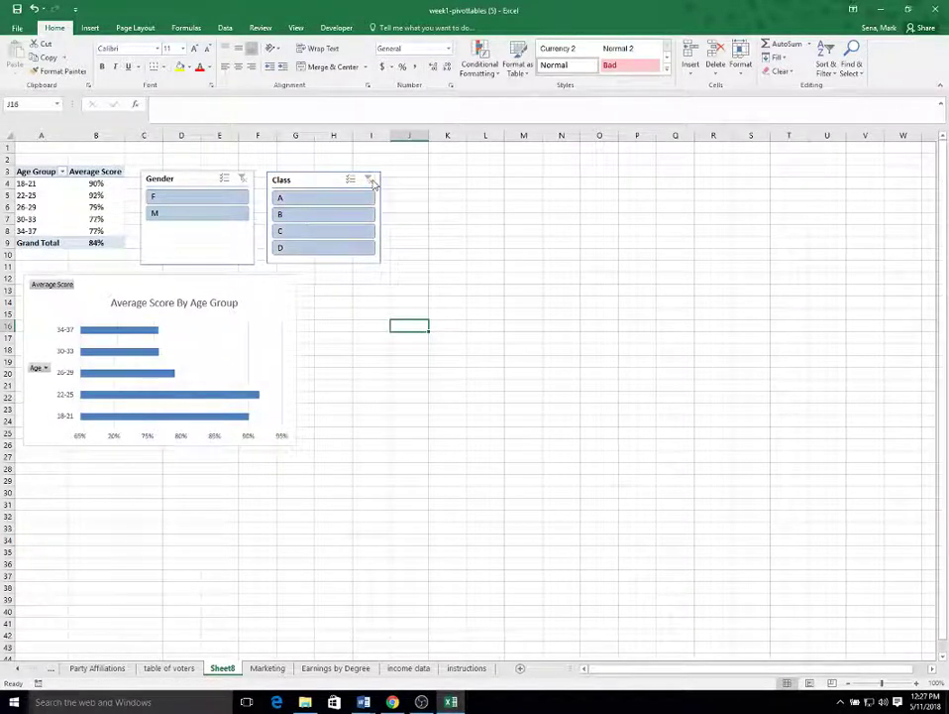
Step: Rename Sheet8 to 'Avg Score by Age'
double_click(222, 669)
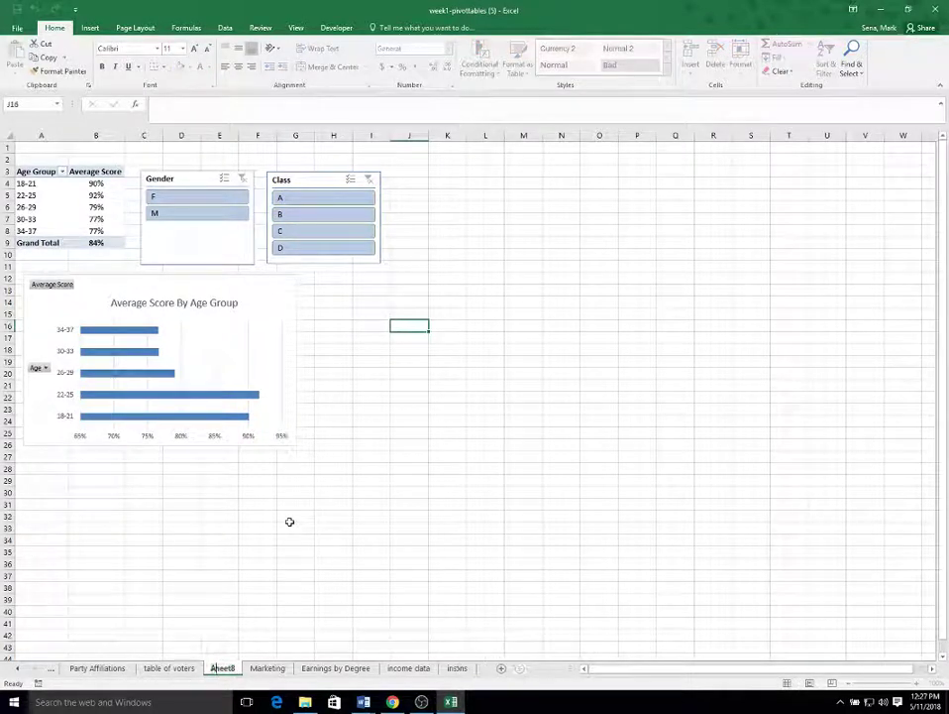
type("Avg Sc")
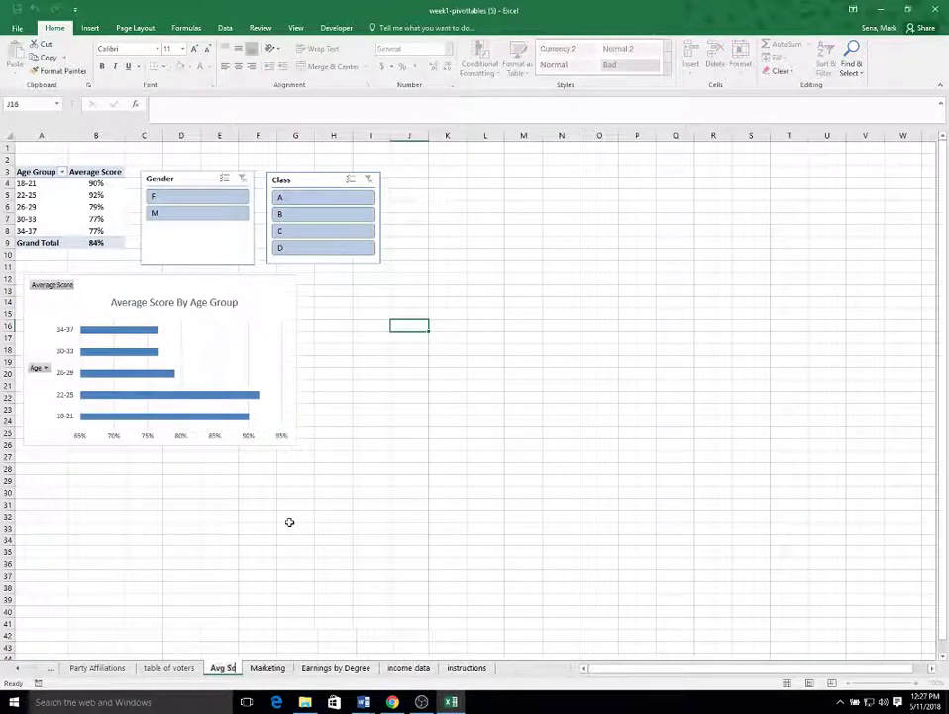
type("ore by A")
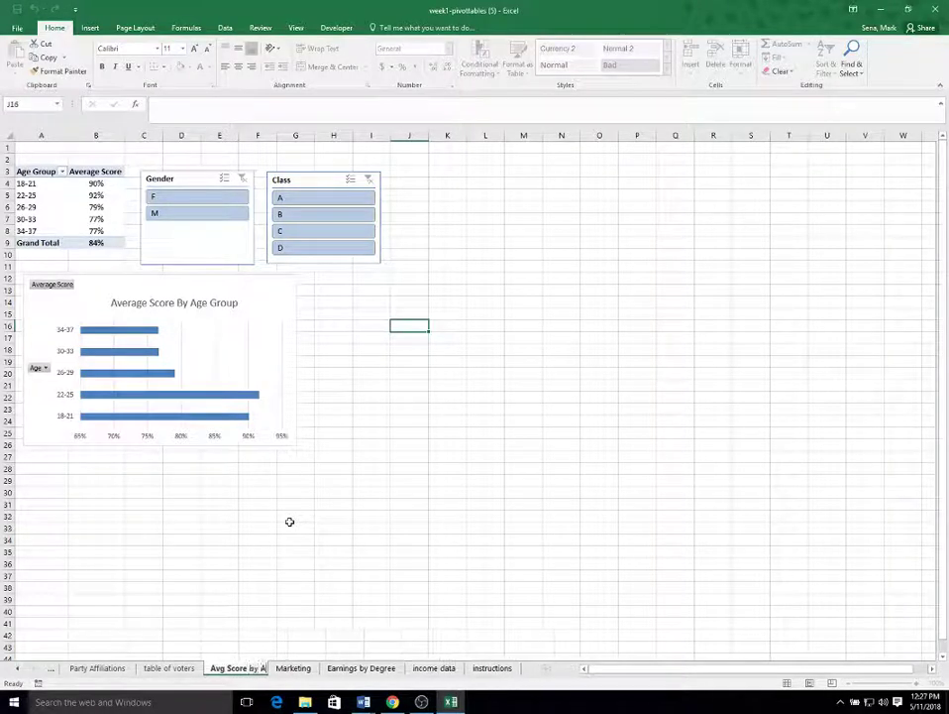
type("ge")
key("Return")
left_click(287, 518)
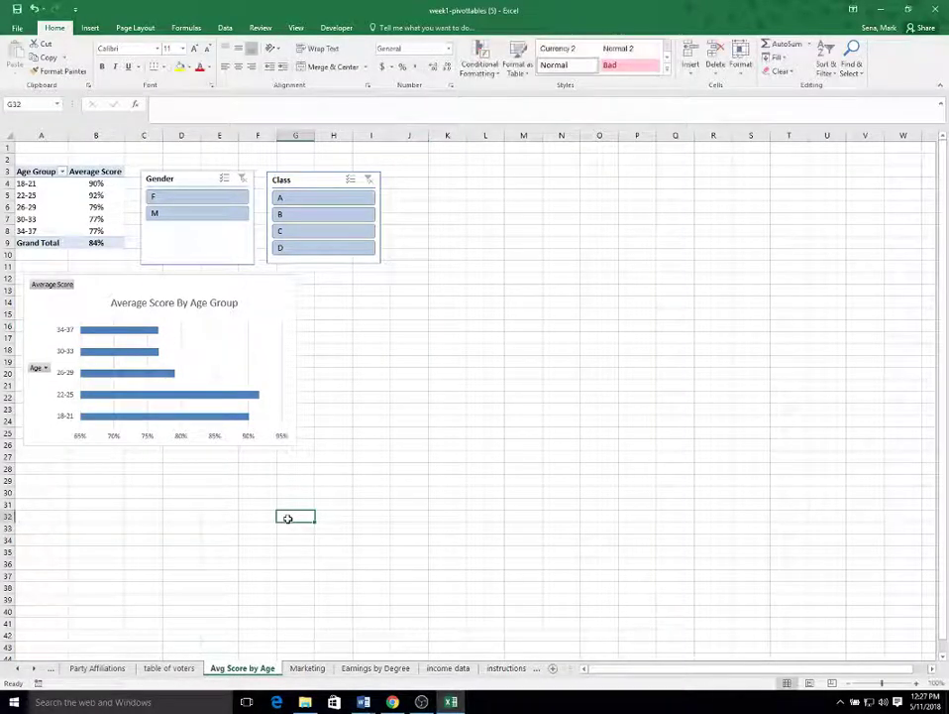
Step: Duplicate the 'Avg Score by Age' sheet with Move or Copy's Create a copy option
right_click(231, 671)
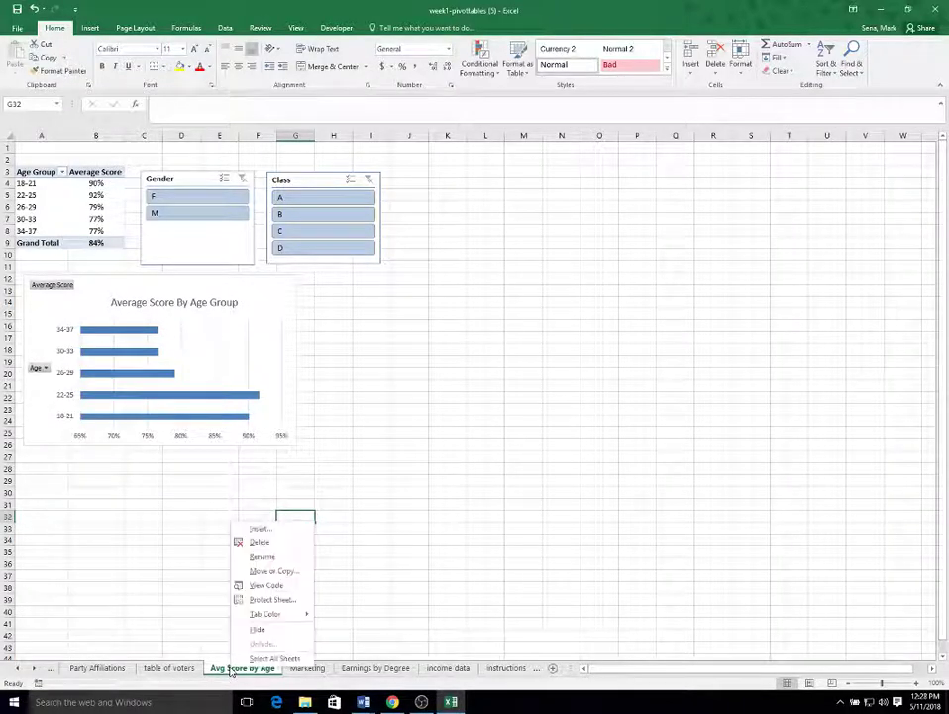
left_click(293, 571)
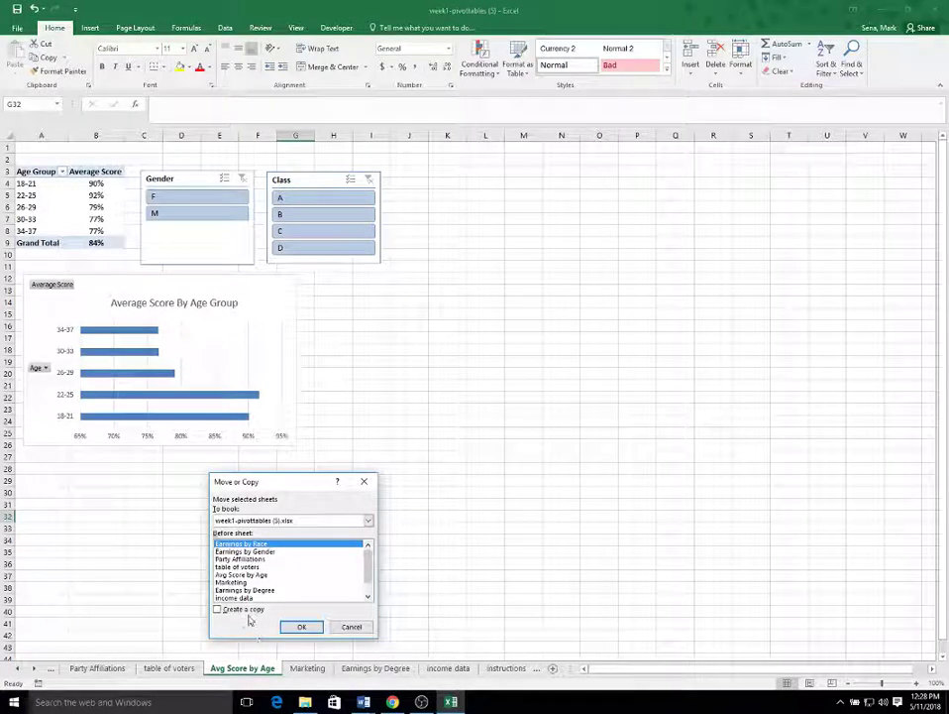
left_click(218, 608)
left_click(303, 627)
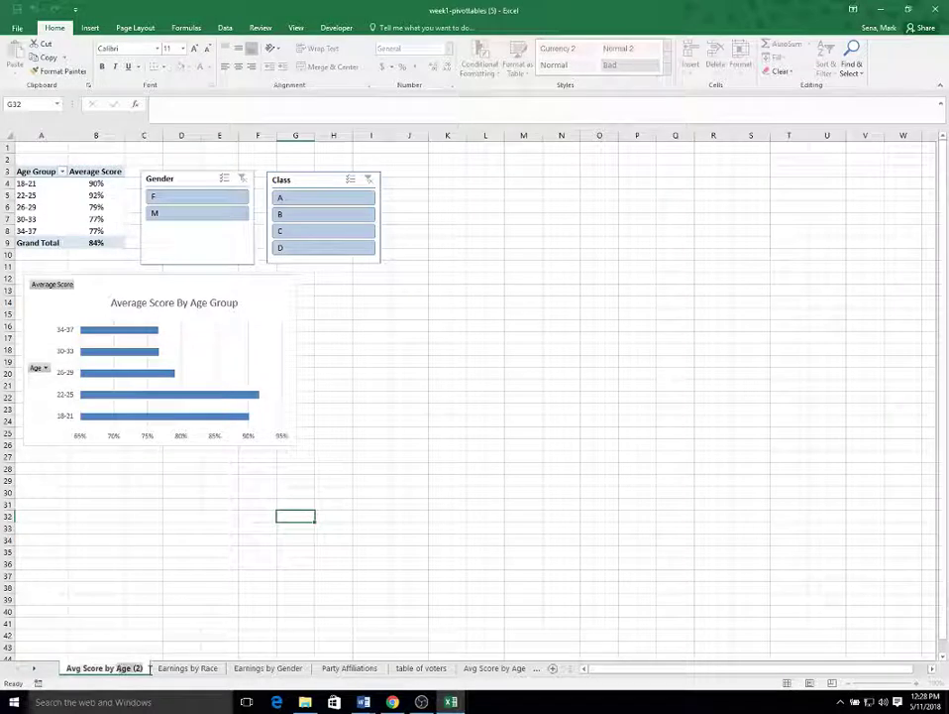
Step: Rename the copied sheet to 'Avg Score by Gender'
key("BackSpace")
key("BackSpace")
key("BackSpace")
key("BackSpace")
key("BackSpace")
key("BackSpace")
key("BackSpace")
type("Gender")
left_click(291, 495)
Step: Replace Age with Gender in the pivot rows and delete the Gender slicer
left_click(51, 195)
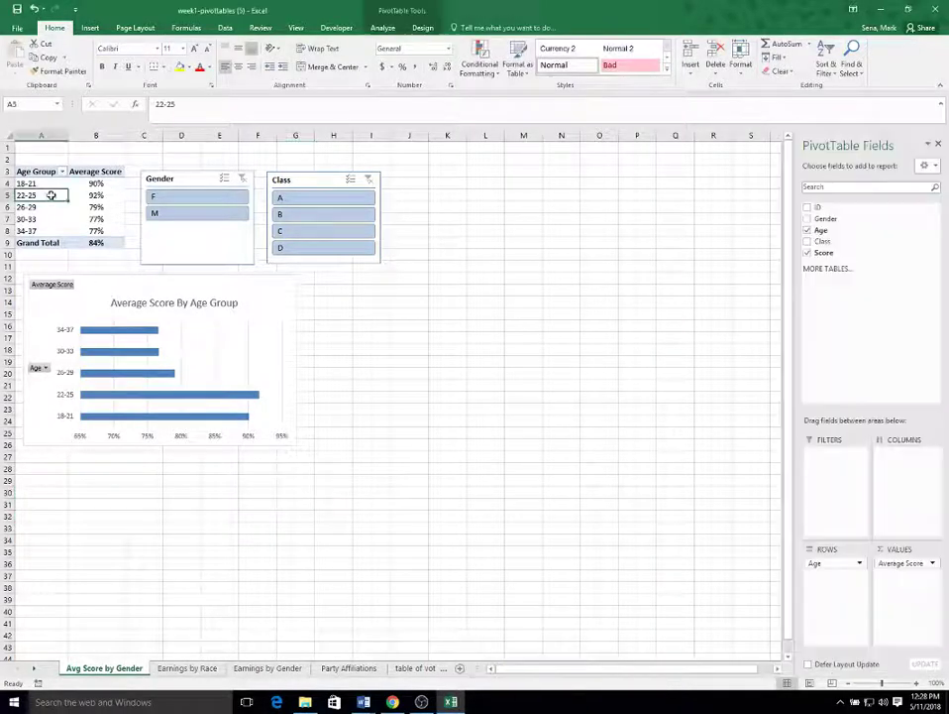
mouse_move(834, 565)
left_mouse_down()
mouse_move(858, 248)
mouse_move(848, 223)
mouse_move(833, 520)
mouse_move(845, 572)
left_mouse_up()
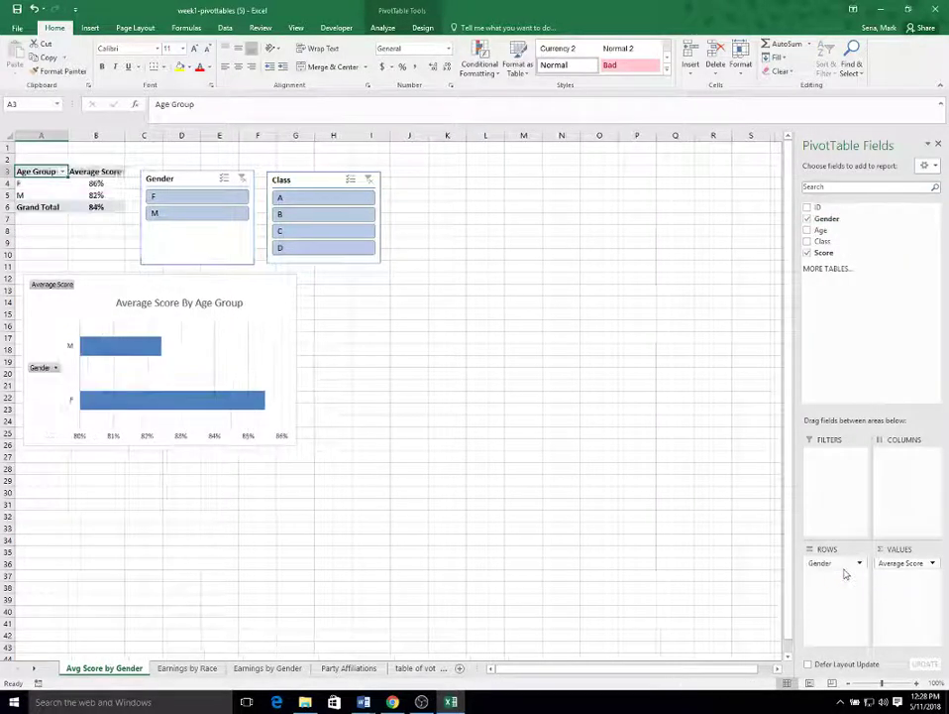
left_click(204, 180)
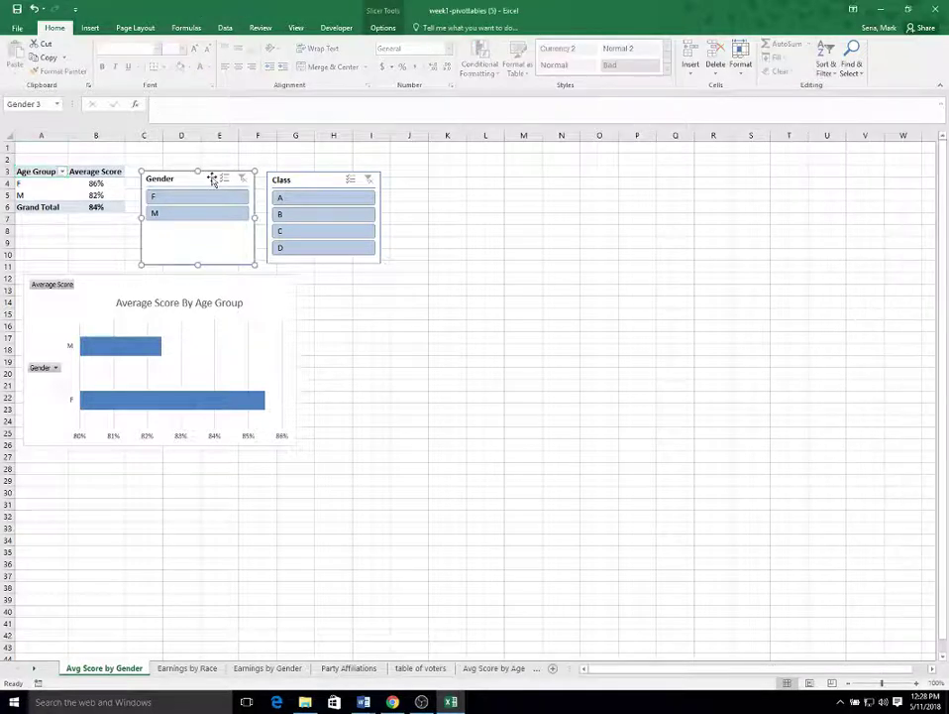
key("Delete")
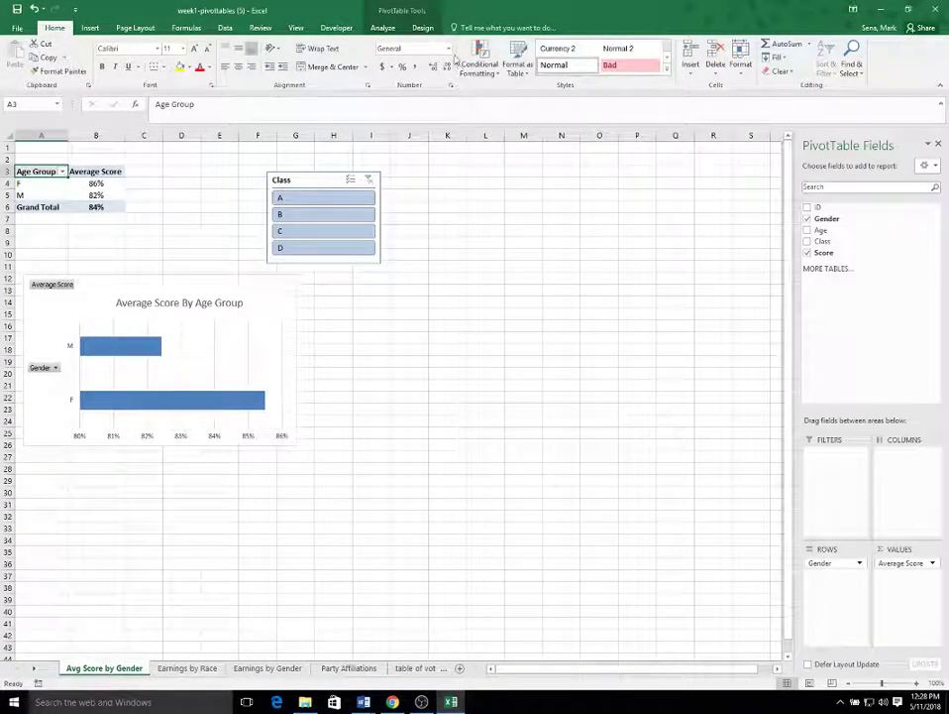
left_click(96, 29)
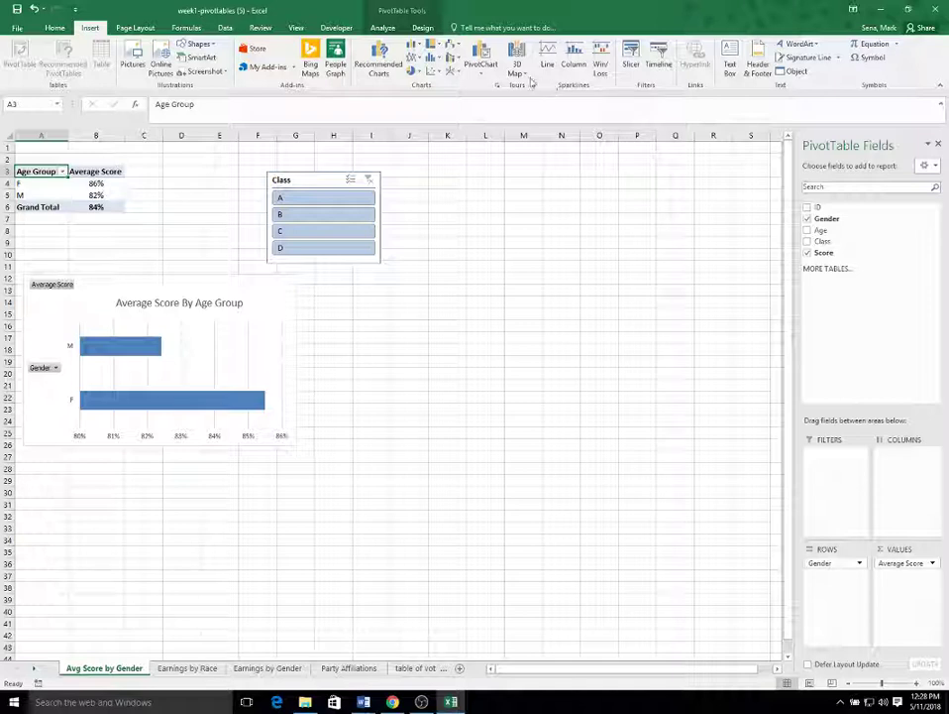
Step: Add an Age slicer and place it, shortened, beside the Class slicer
left_click(633, 55)
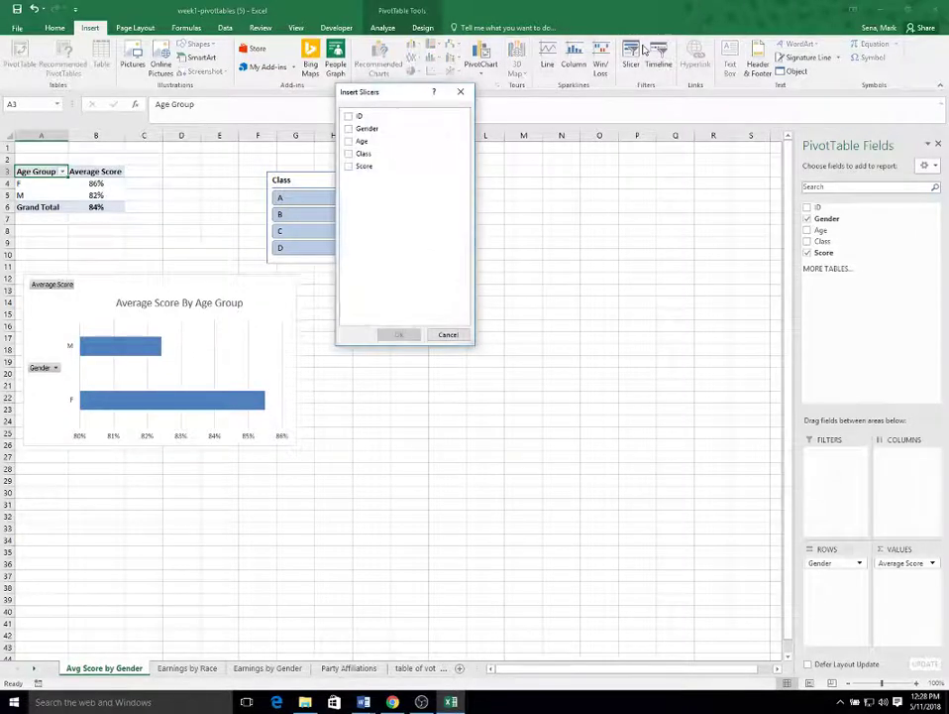
left_click(348, 143)
left_click(398, 335)
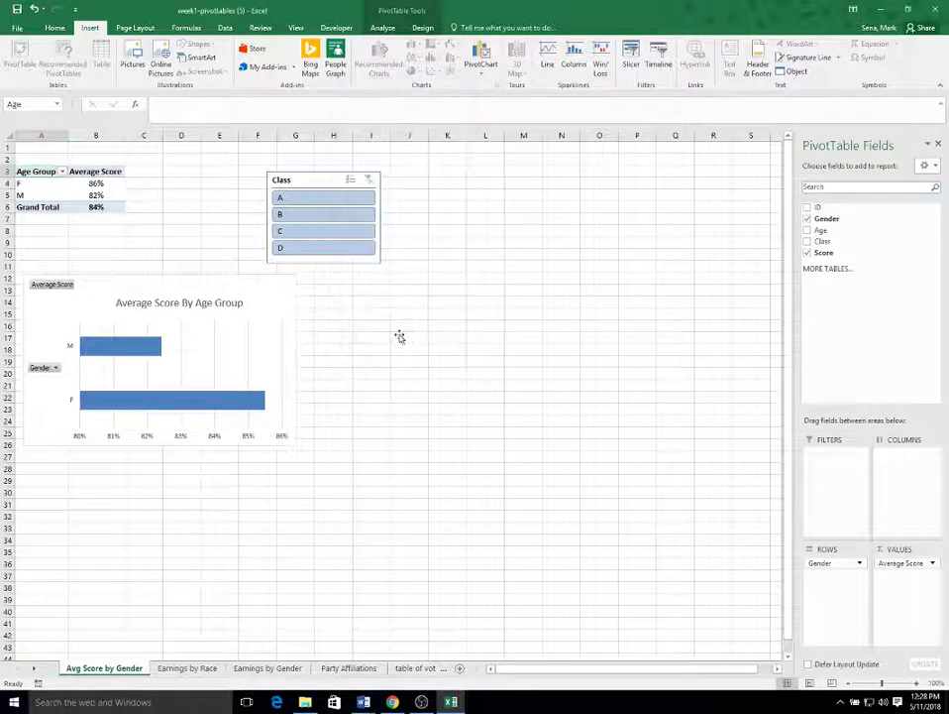
left_click_drag(394, 330, 186, 169)
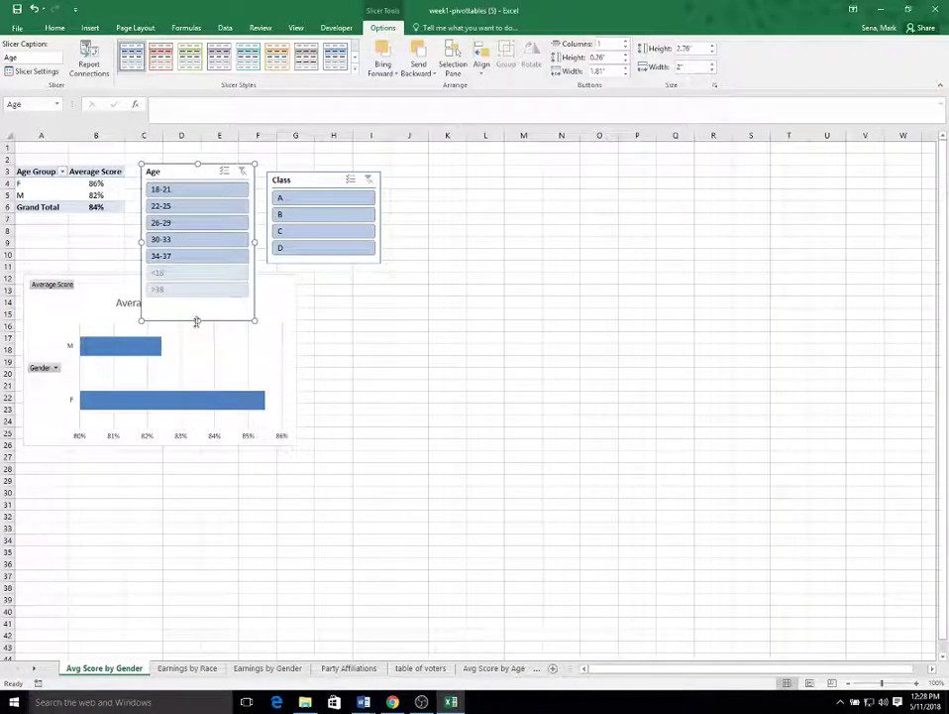
left_click_drag(197, 323, 208, 266)
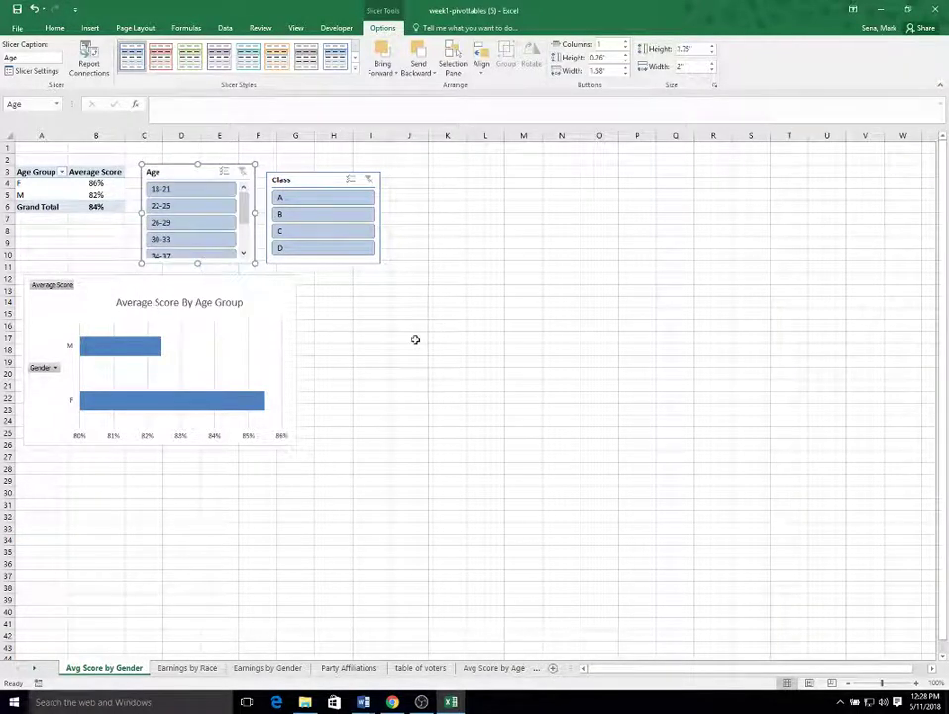
Step: Change header A3 to Gender and retitle the chart 'Average Score By Gender'
left_click(186, 303)
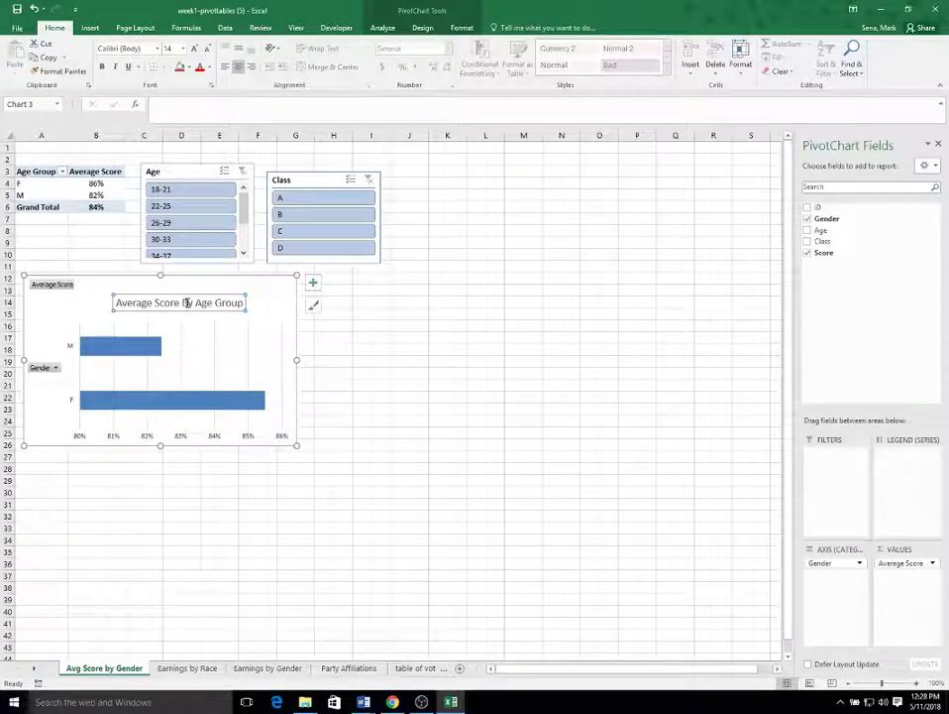
left_click(28, 172)
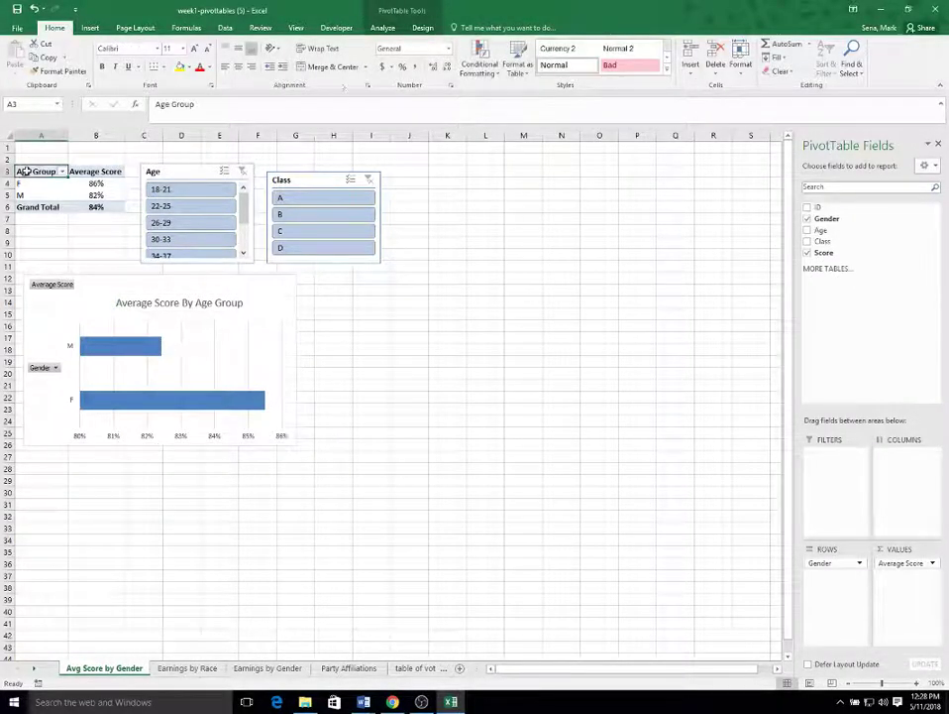
type("Gender")
left_click(134, 301)
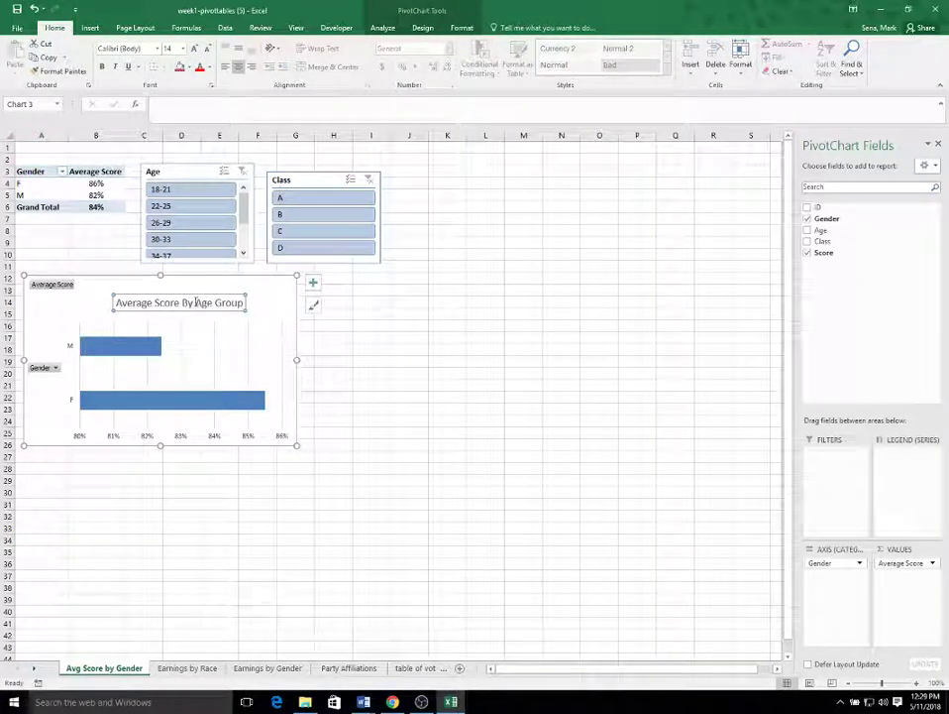
left_click_drag(197, 302, 259, 291)
type("G")
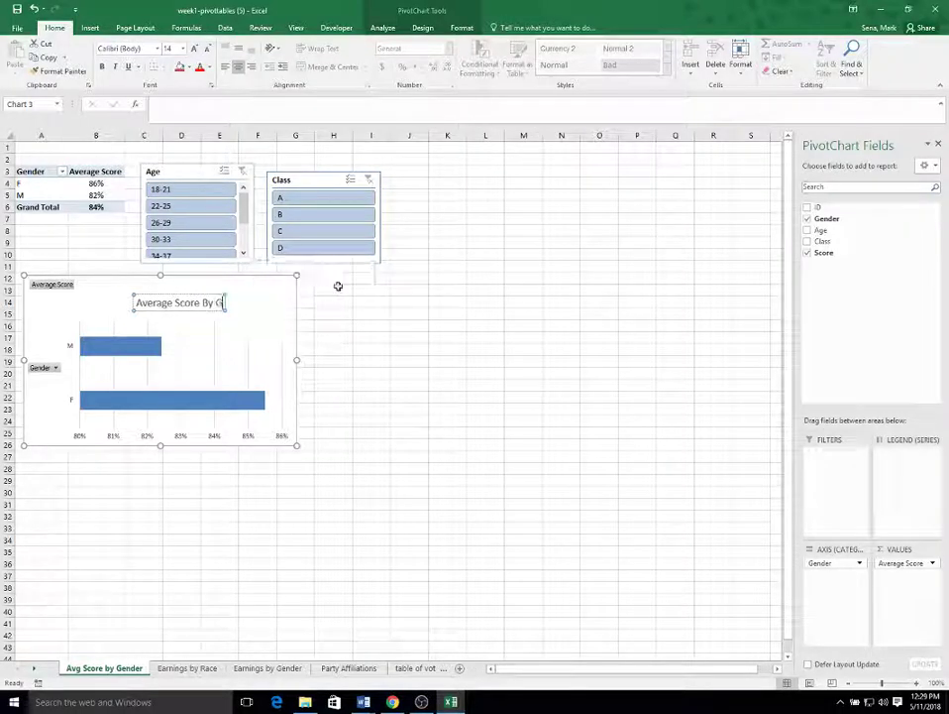
type("ender")
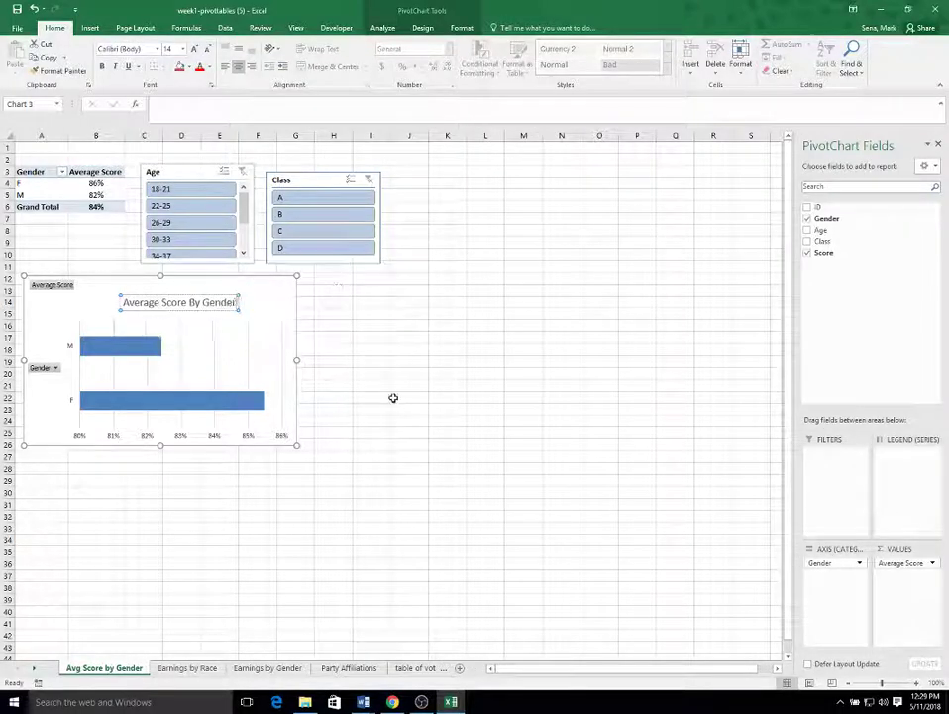
left_click(393, 398)
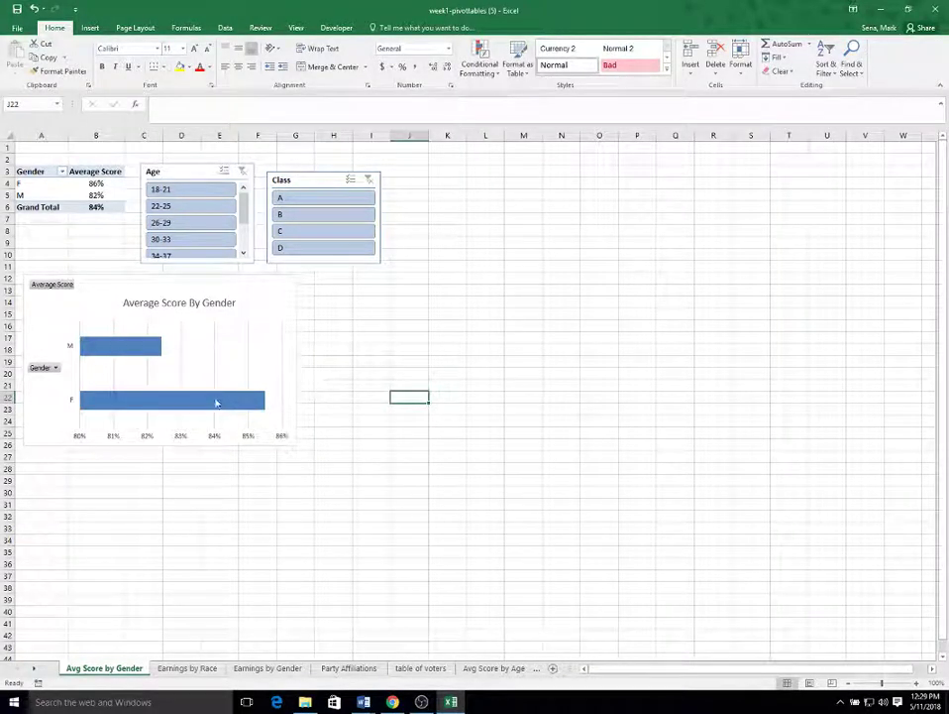
mouse_move(233, 404)
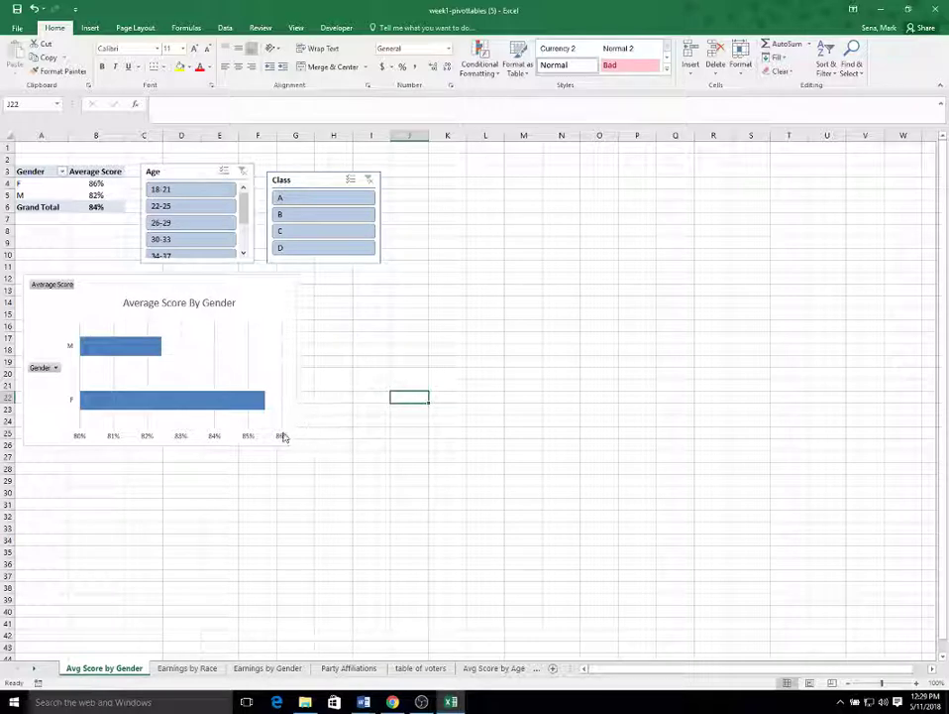
Step: Set the horizontal axis bounds to minimum 0.6 and maximum 1 (60%–100%)
right_click(78, 437)
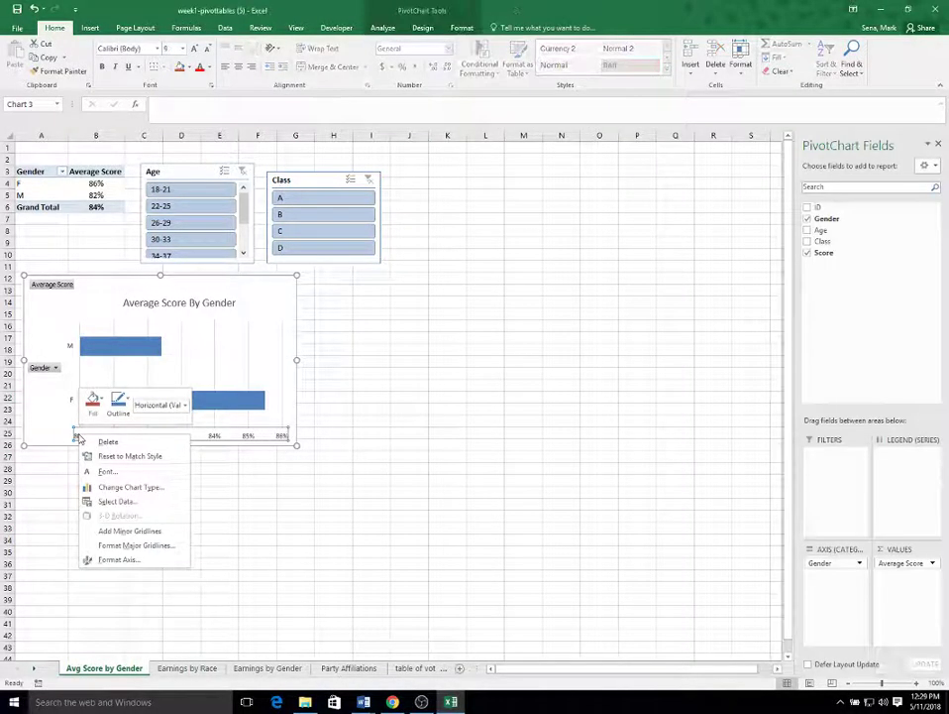
left_click(133, 561)
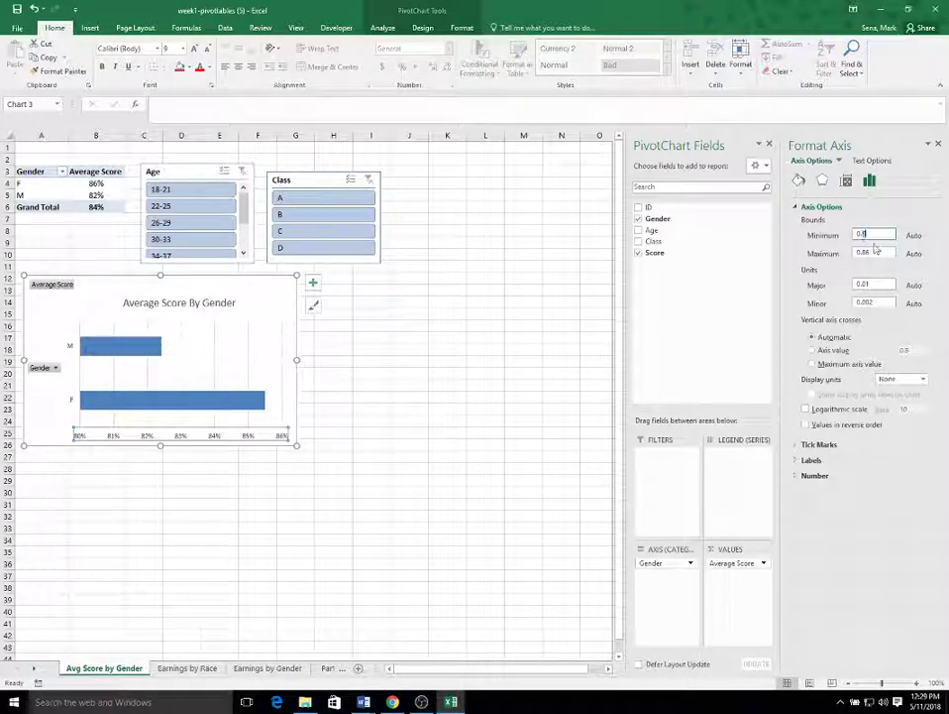
left_click(864, 253)
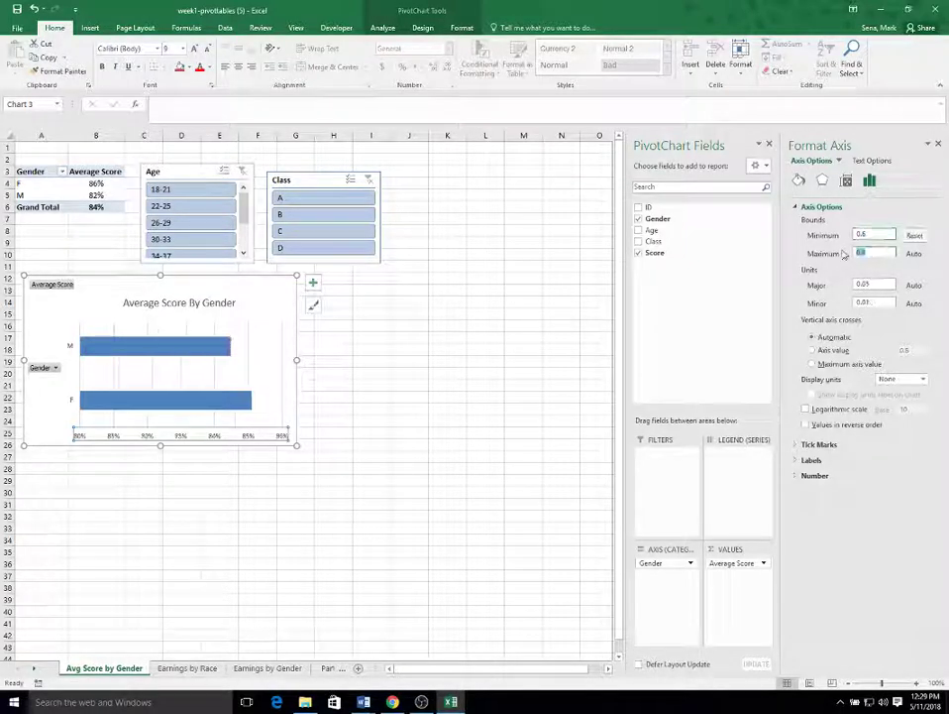
type("1")
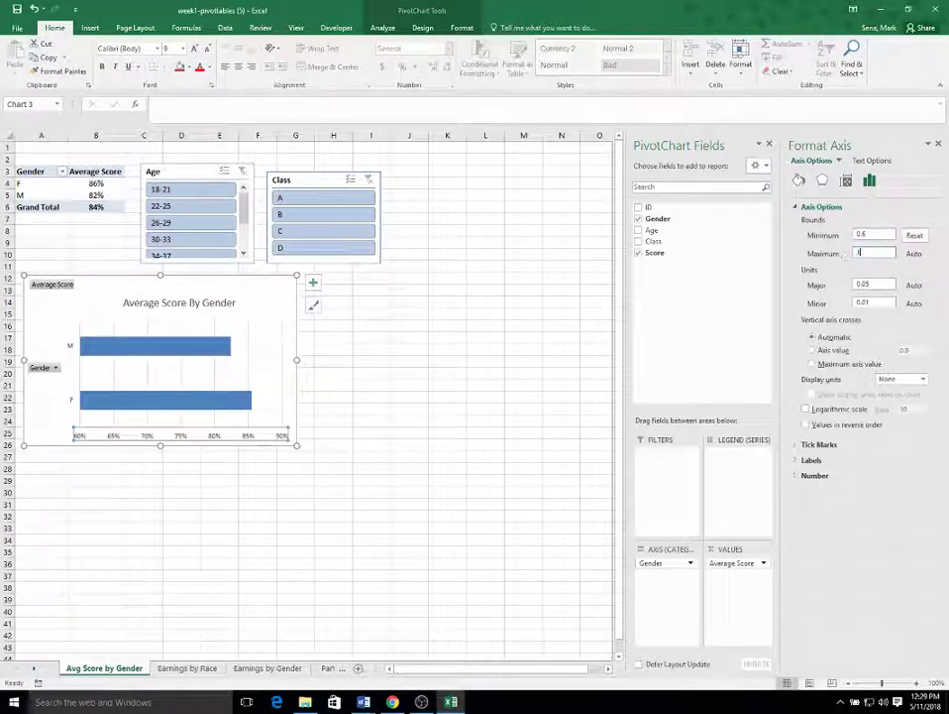
left_click(455, 302)
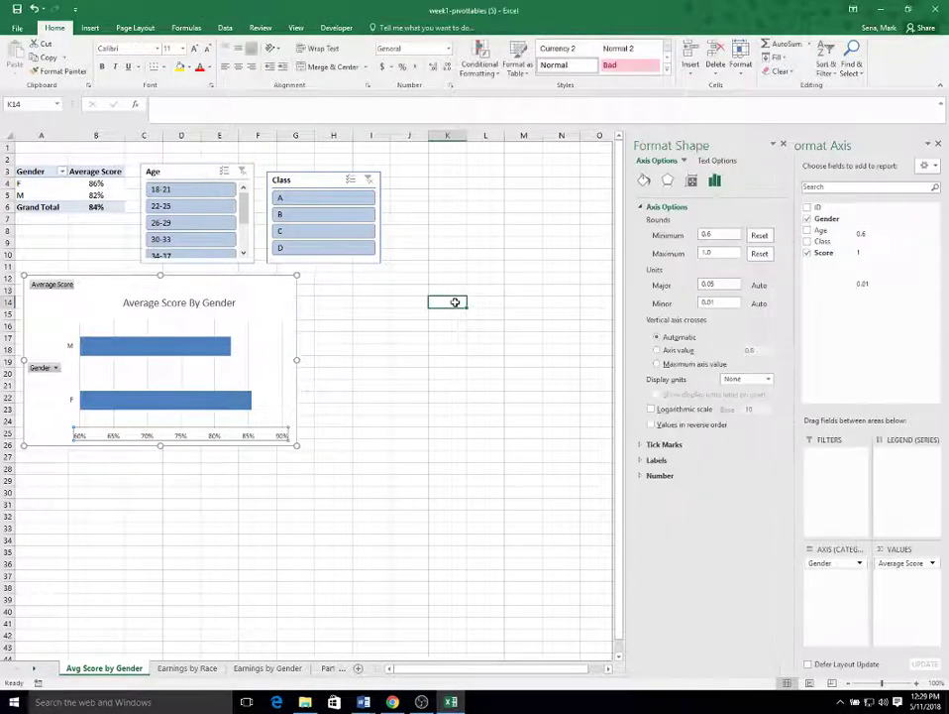
left_click(454, 349)
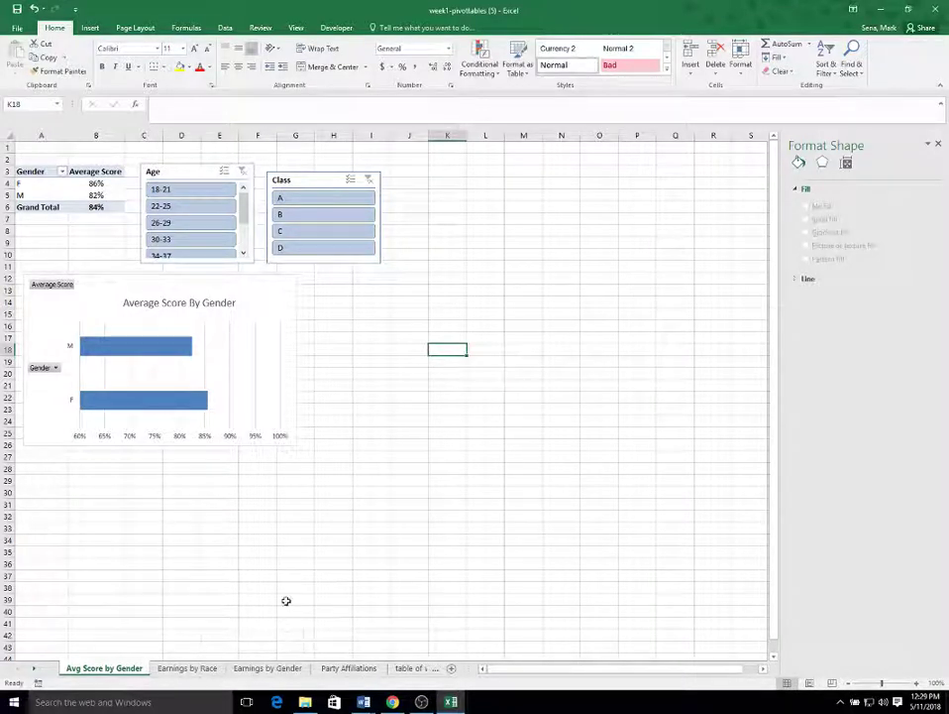
Step: Browse the sheet tabs and open the Avg Score by Gender sheet
left_click(32, 670)
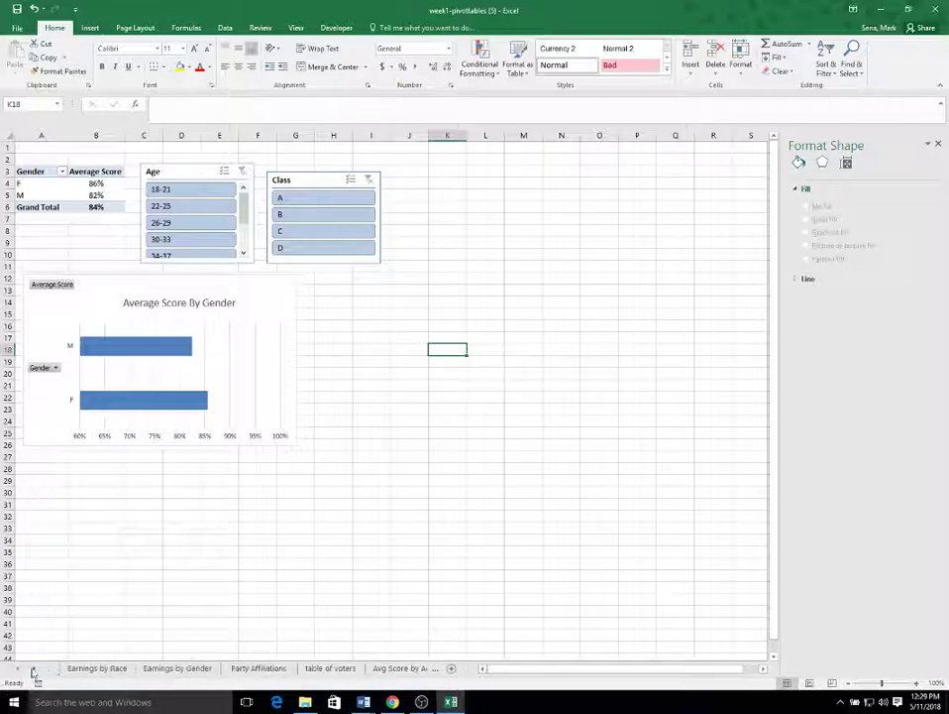
left_click(333, 540)
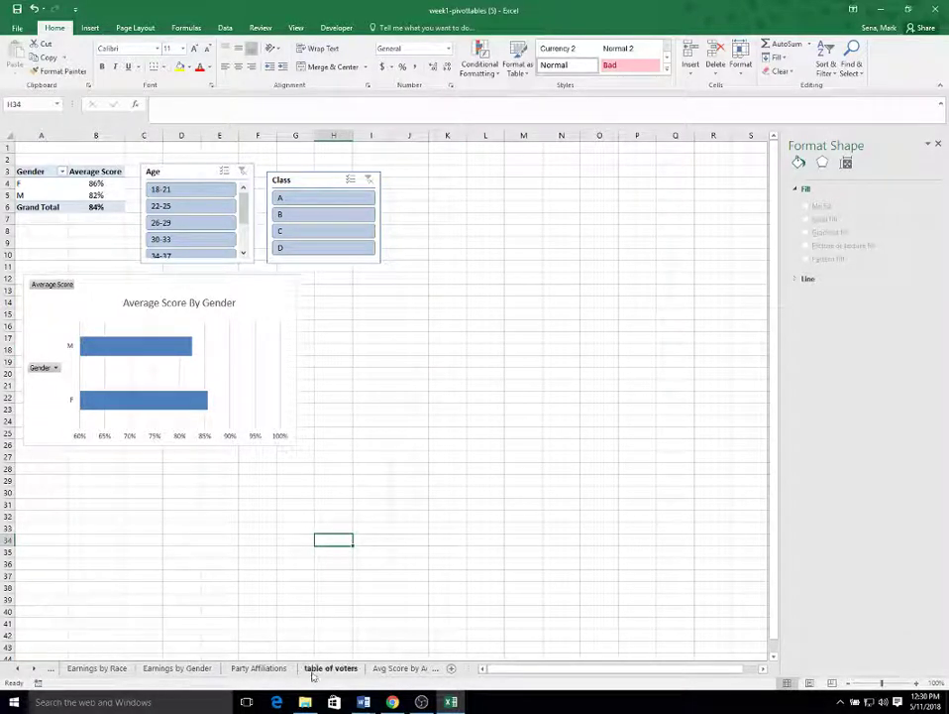
left_click(405, 670)
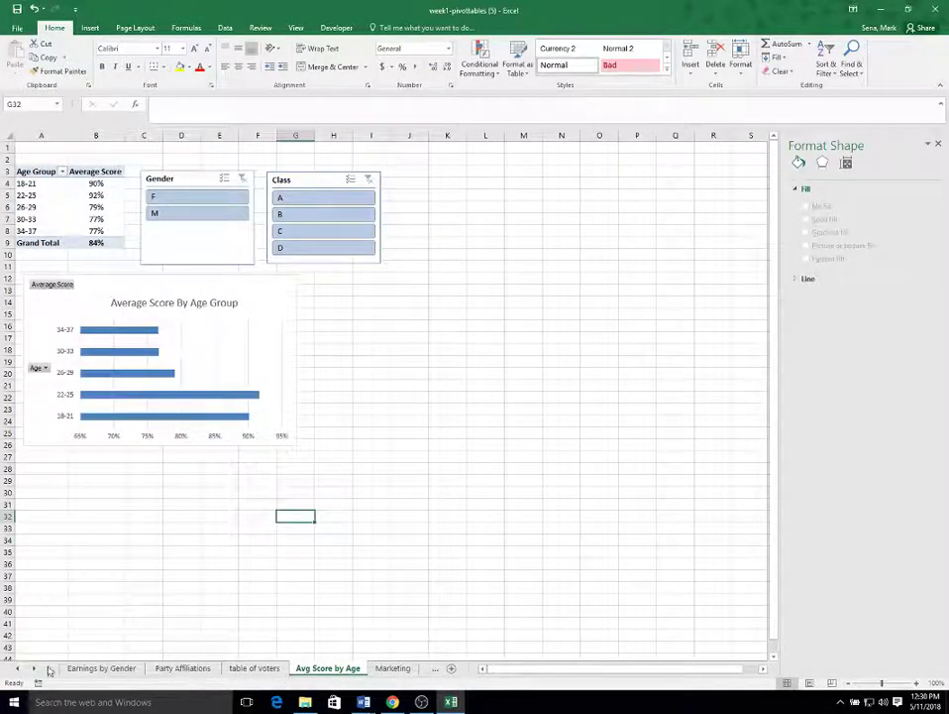
left_click(18, 670)
left_click(19, 670)
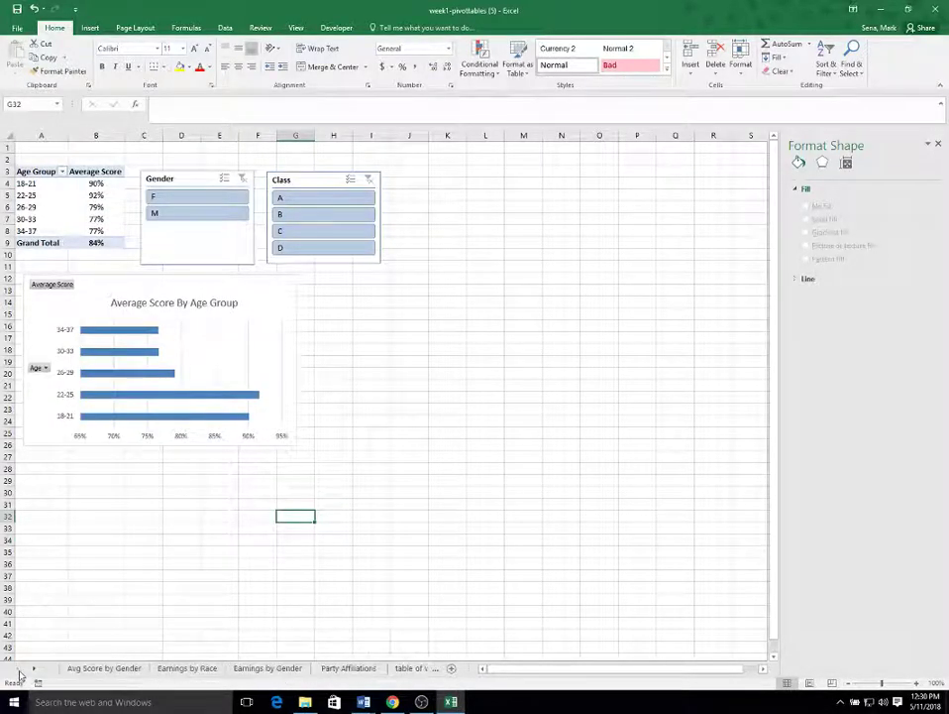
left_click(99, 670)
Step: Create a copy of the sheet, keeping the existing DEMOGRAPHICS, range and quarter names
right_click(105, 671)
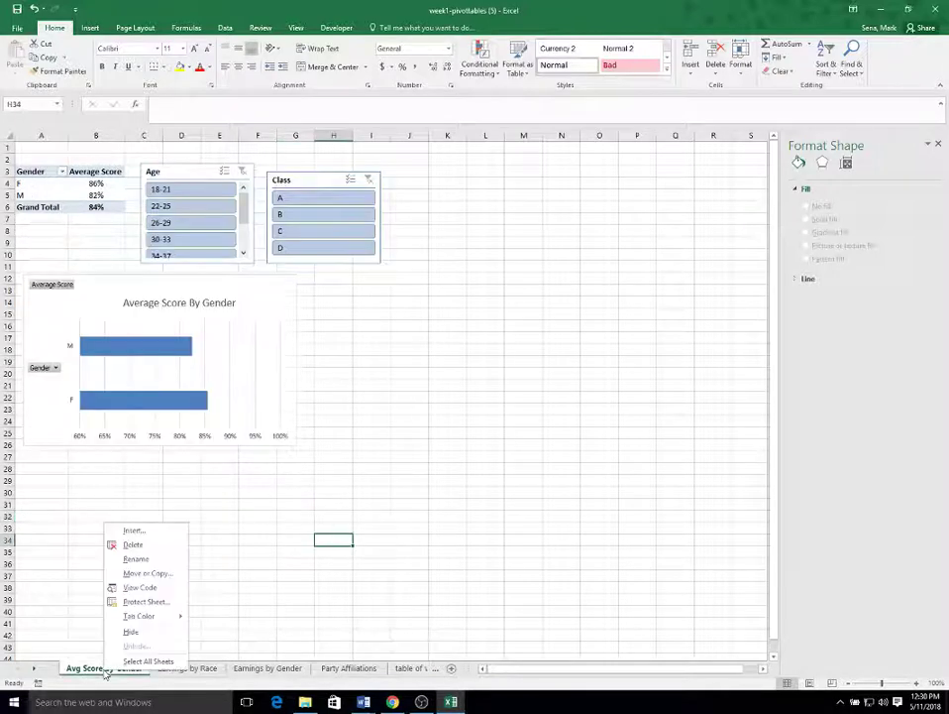
left_click(166, 577)
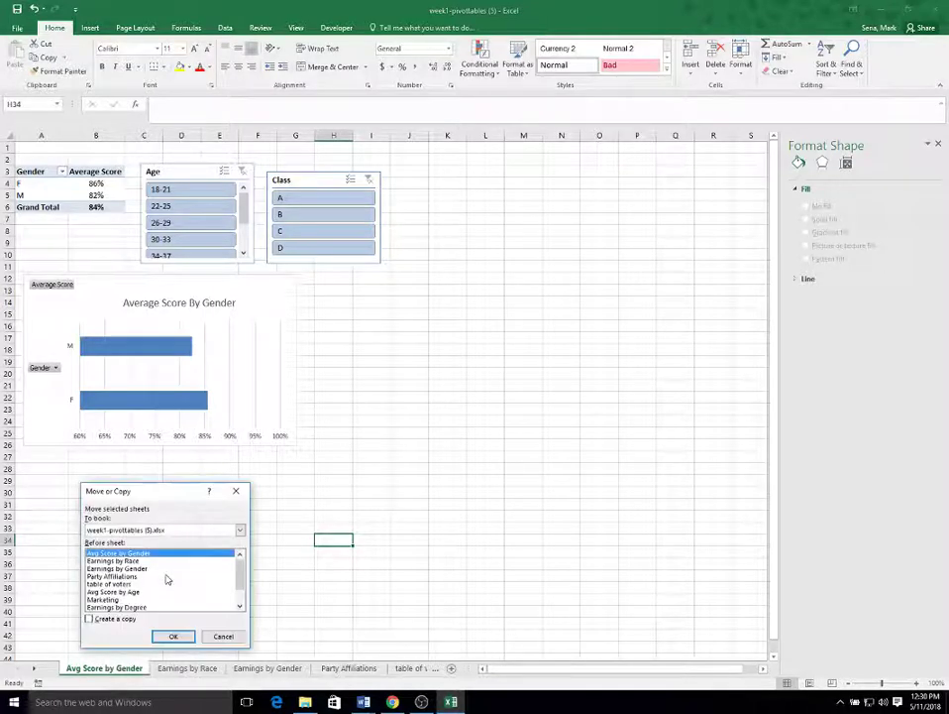
left_click(125, 622)
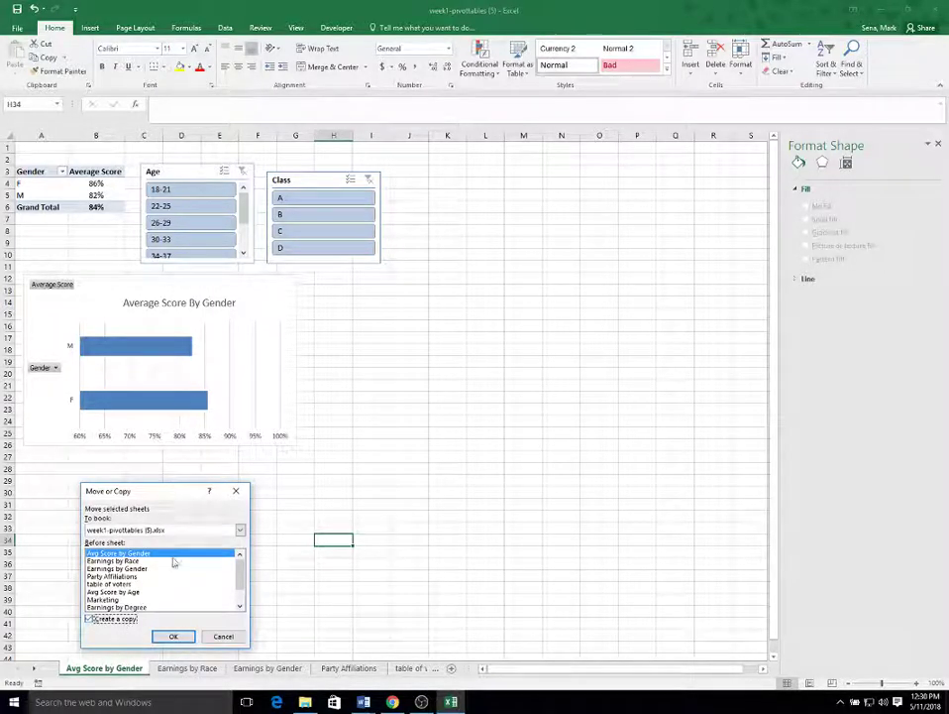
left_click(179, 636)
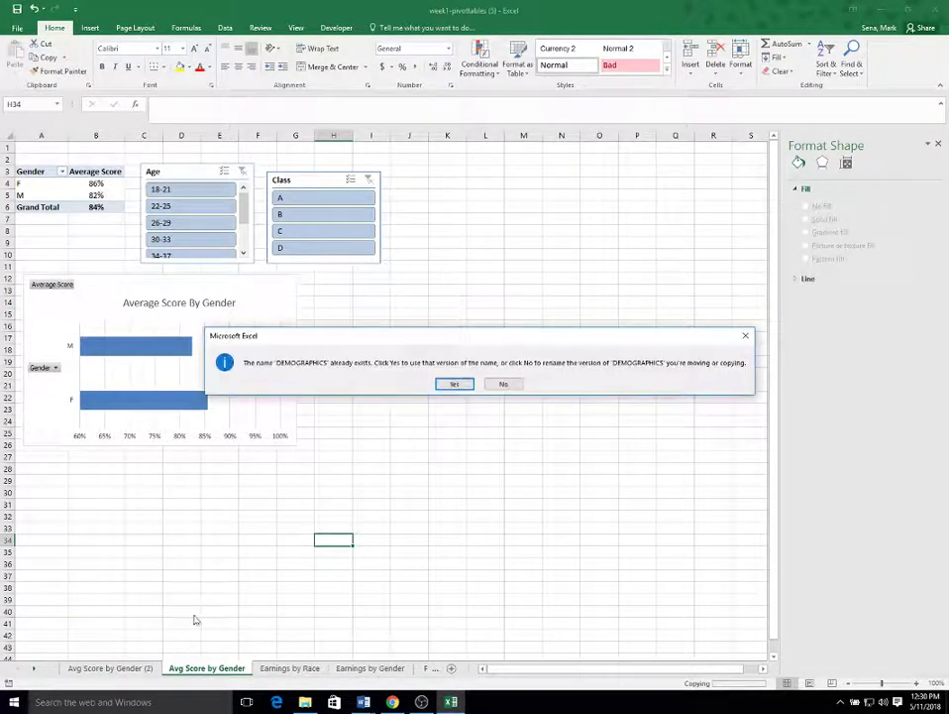
left_click(454, 384)
left_click(454, 385)
left_click(454, 384)
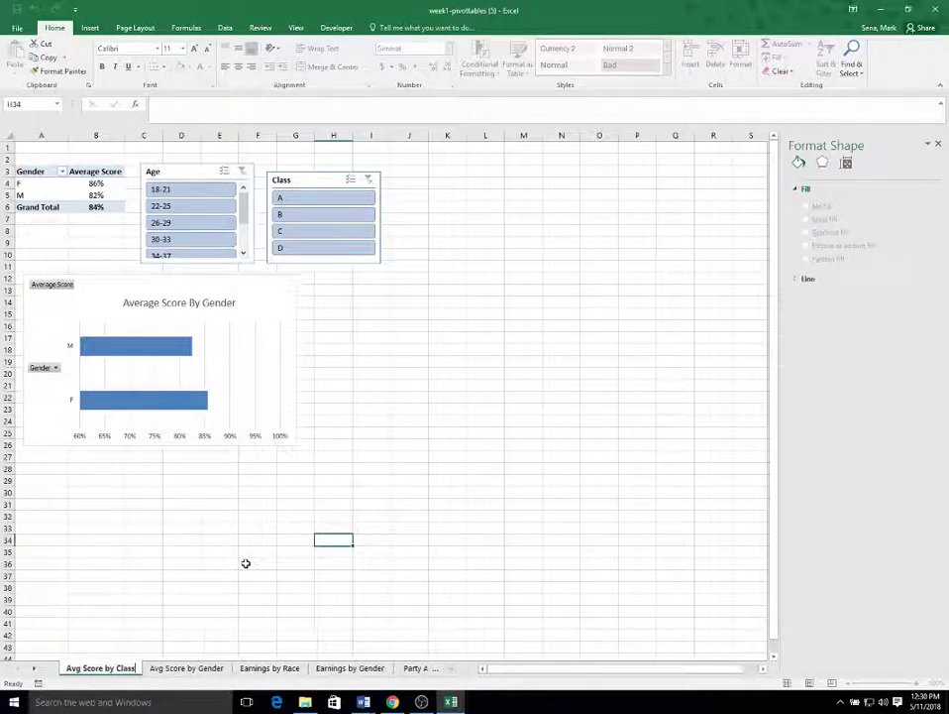
Step: Replace Gender with Class in the pivot rows and relabel header A3 as Class
left_click(355, 315)
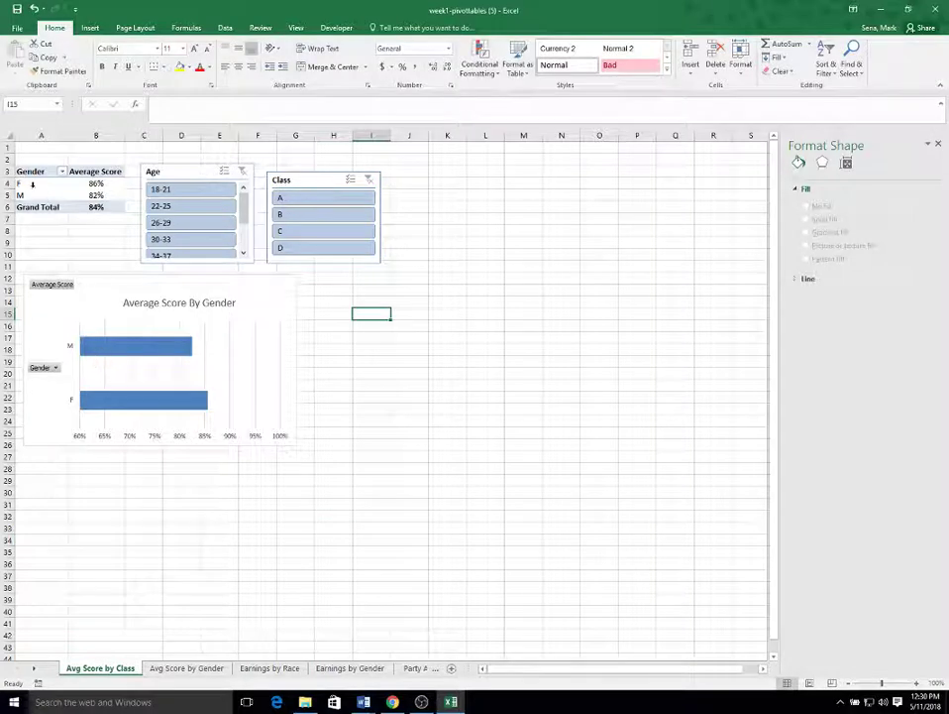
left_click(26, 184)
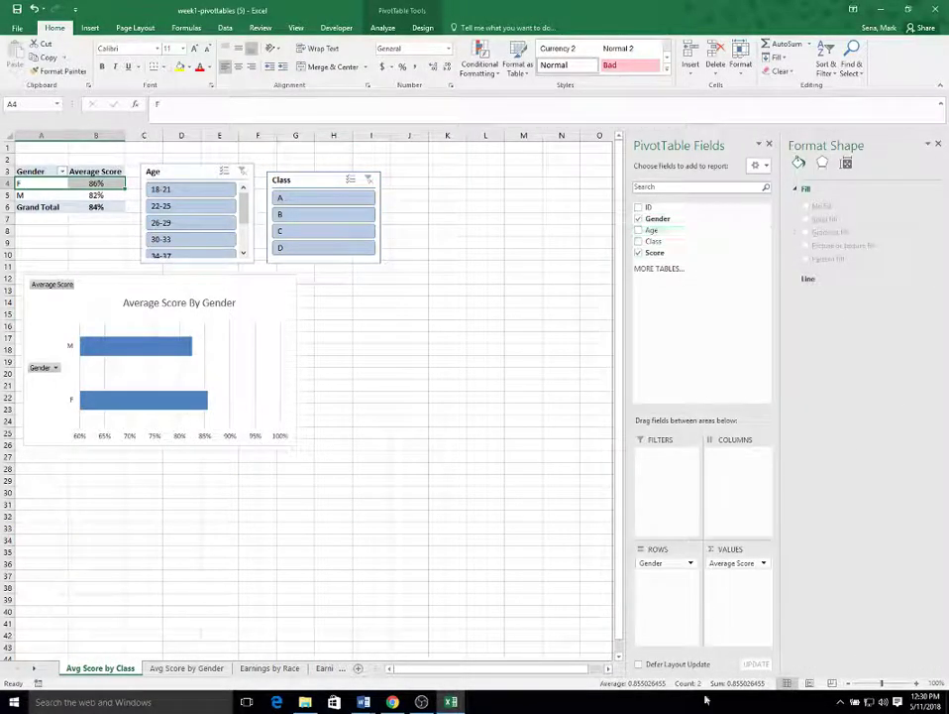
left_click_drag(674, 563, 655, 557)
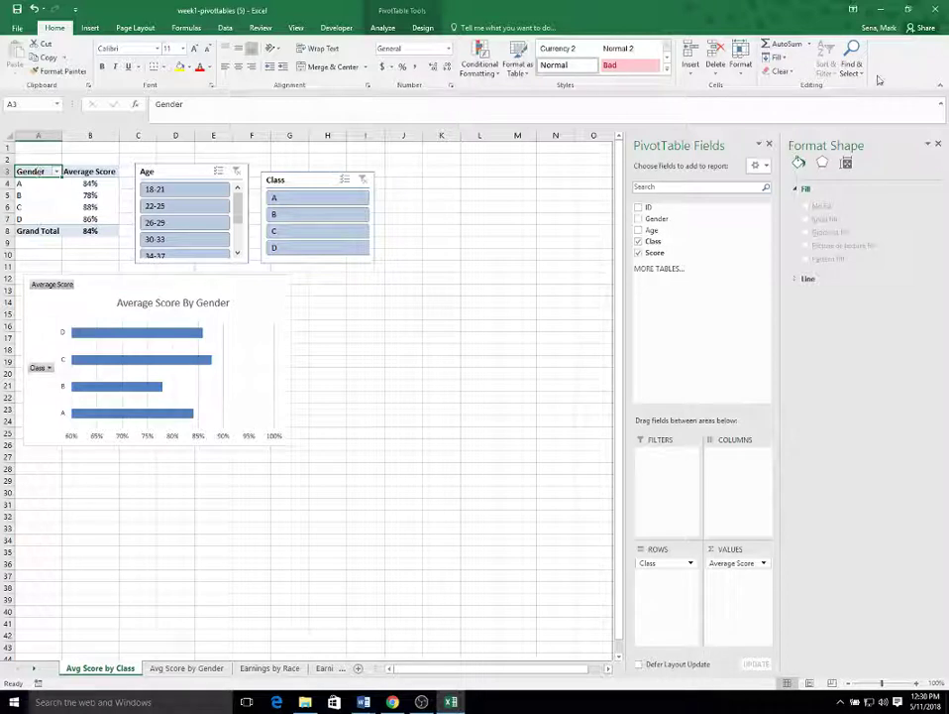
type("Class")
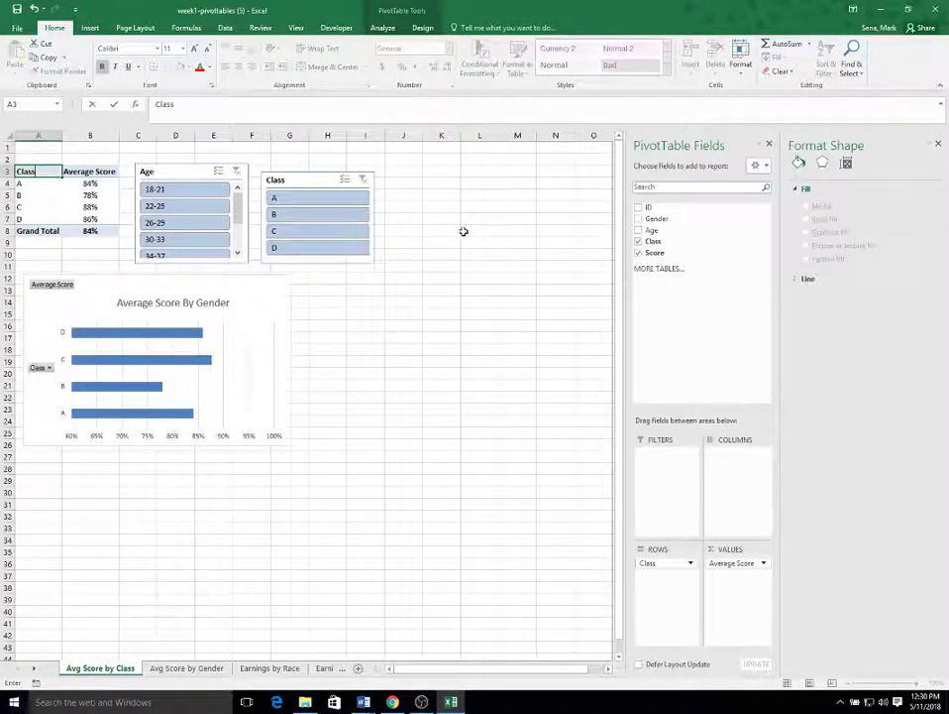
left_click(184, 303)
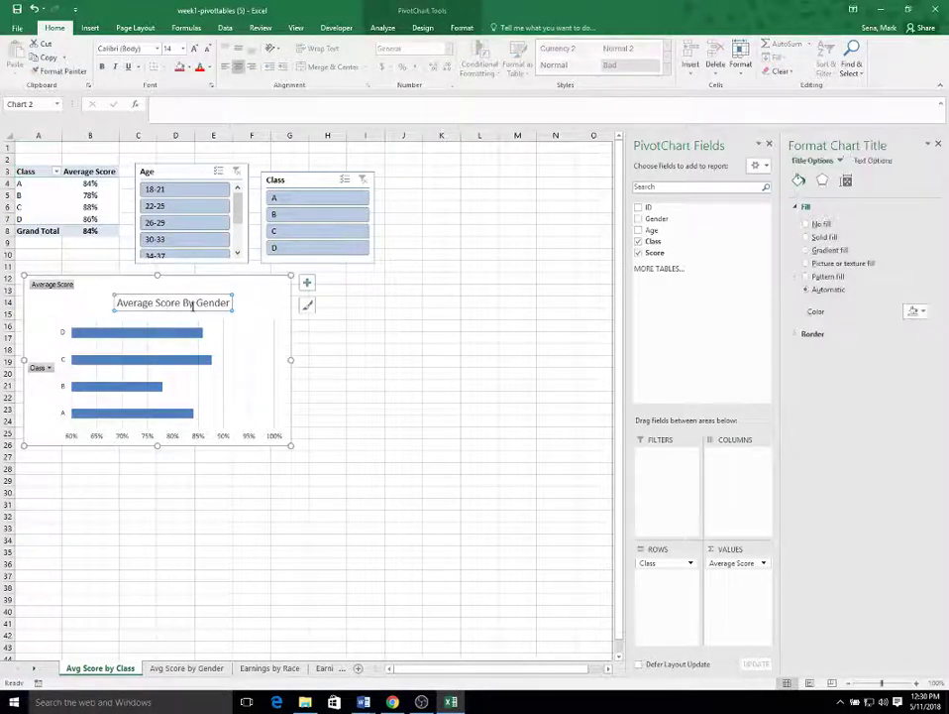
Step: Retitle the chart 'Average Score By Class'
left_click_drag(198, 303, 256, 297)
type("Cla")
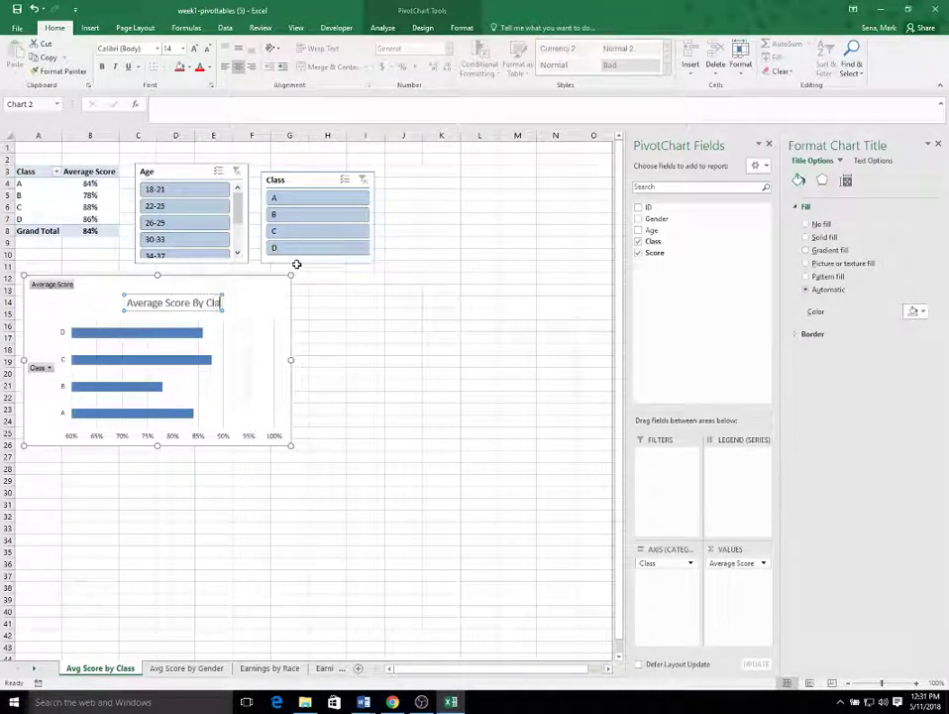
type("ss")
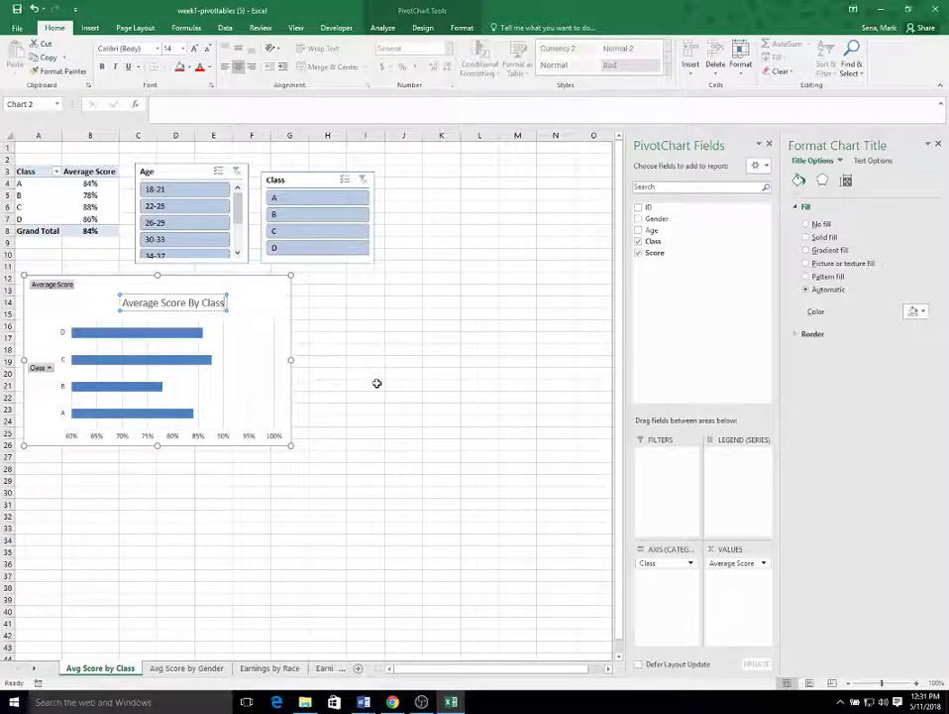
left_click(378, 386)
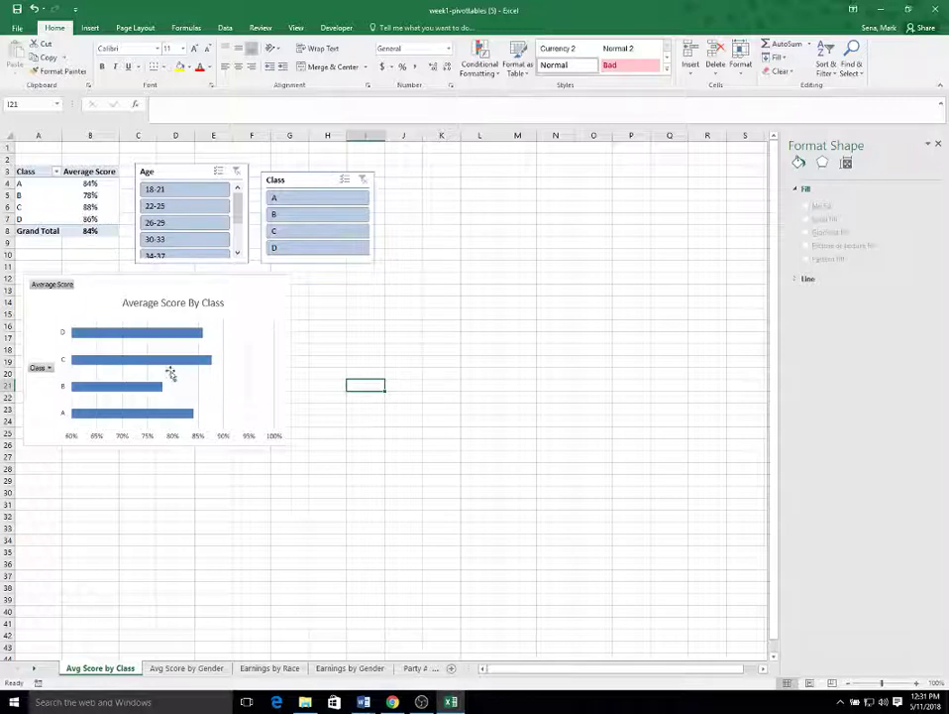
Step: Delete the Class slicer and insert a Gender slicer sized beside the Age slicer
left_click(311, 180)
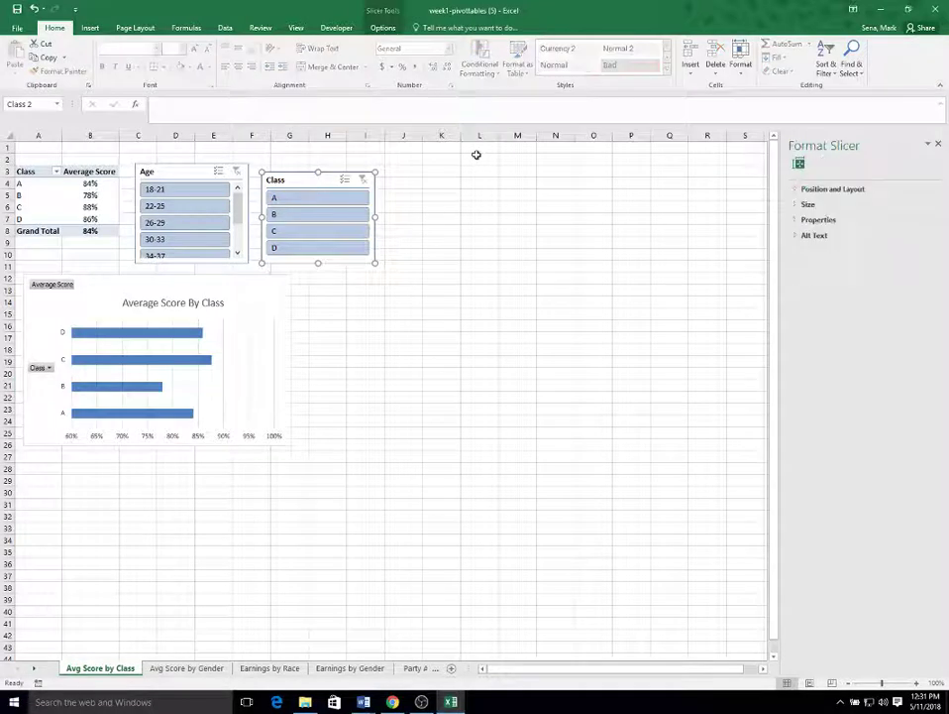
key("Delete")
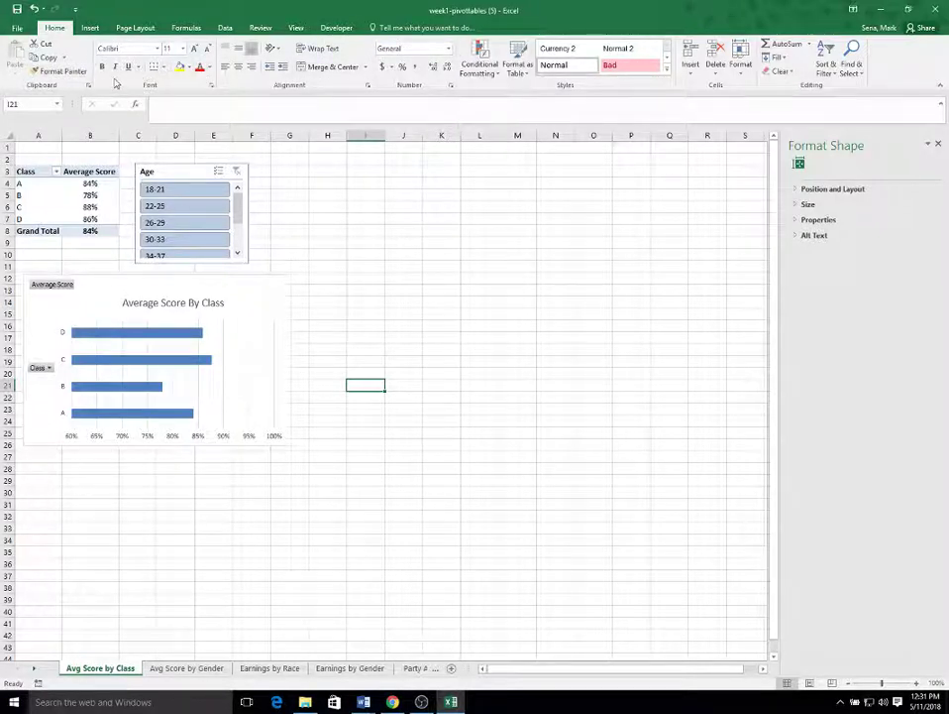
left_click(65, 183)
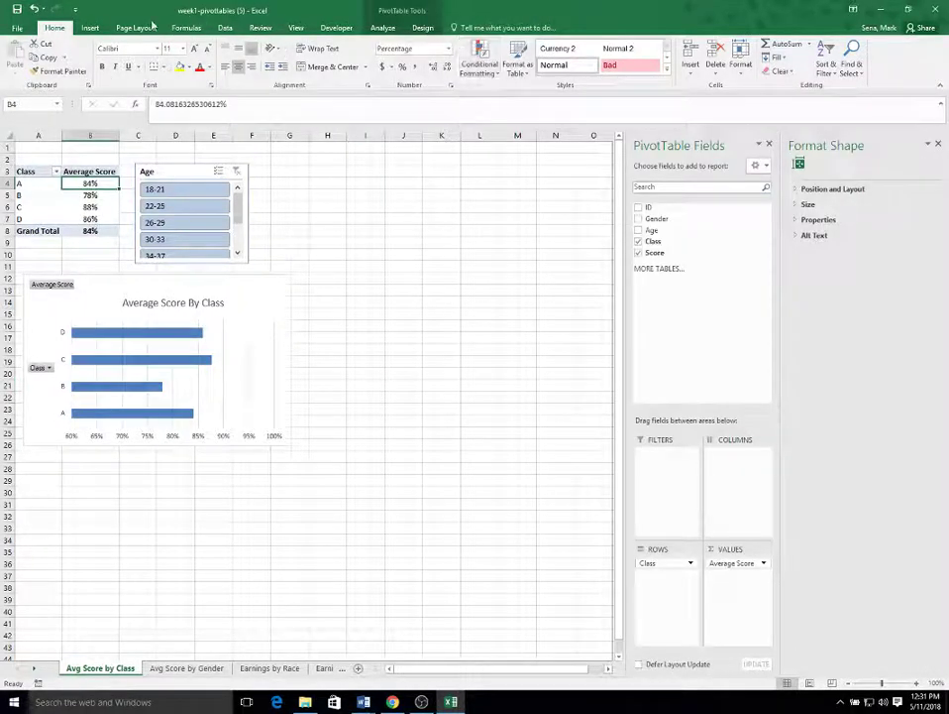
left_click(89, 27)
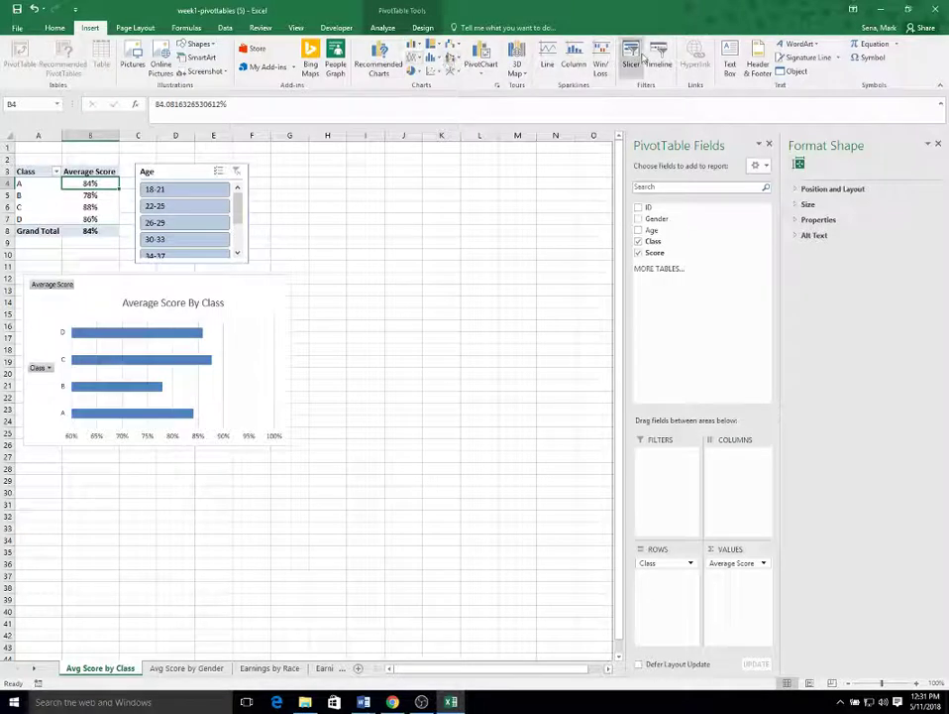
left_click(634, 57)
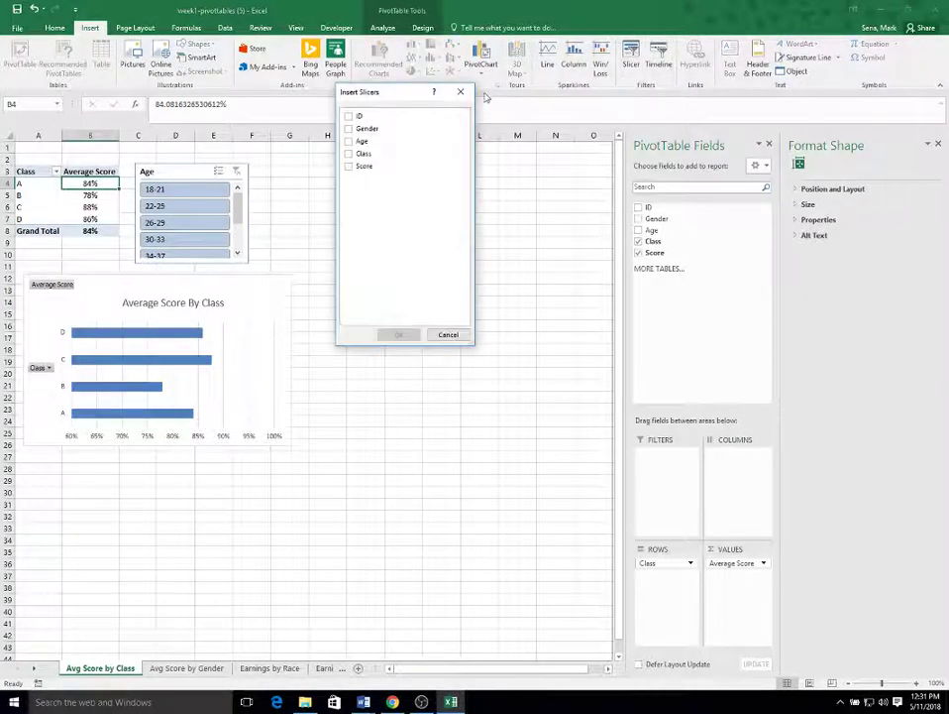
left_click(349, 129)
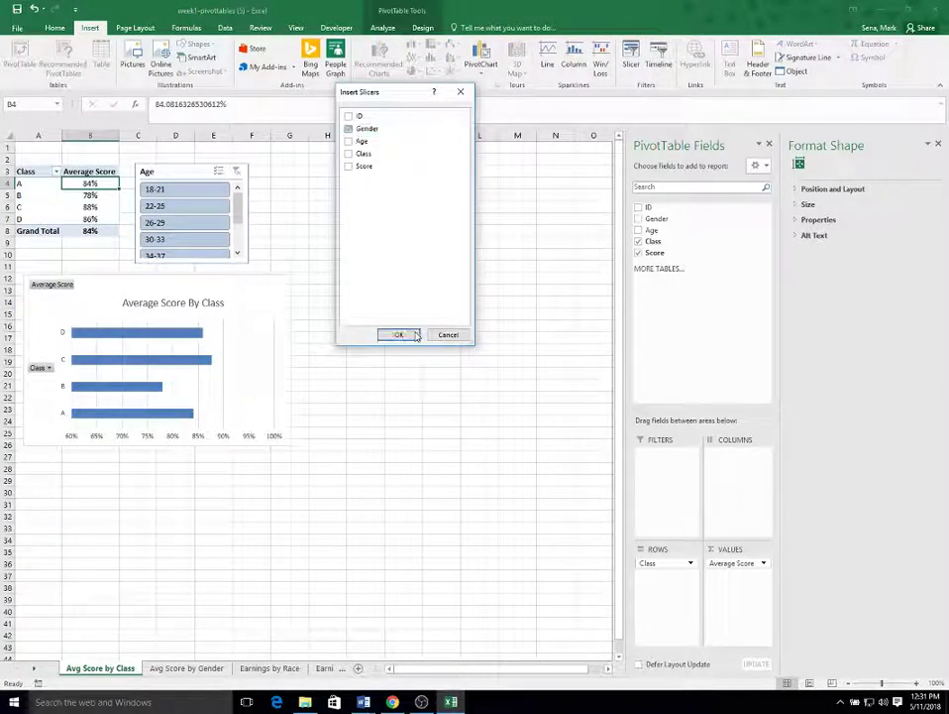
left_click(415, 334)
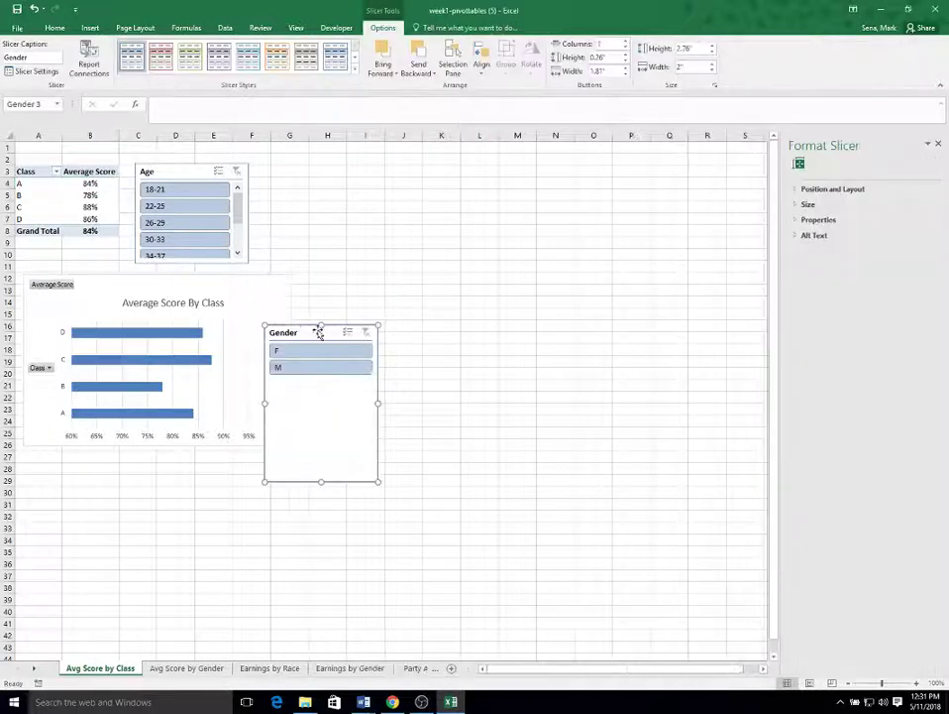
left_click_drag(319, 331, 316, 160)
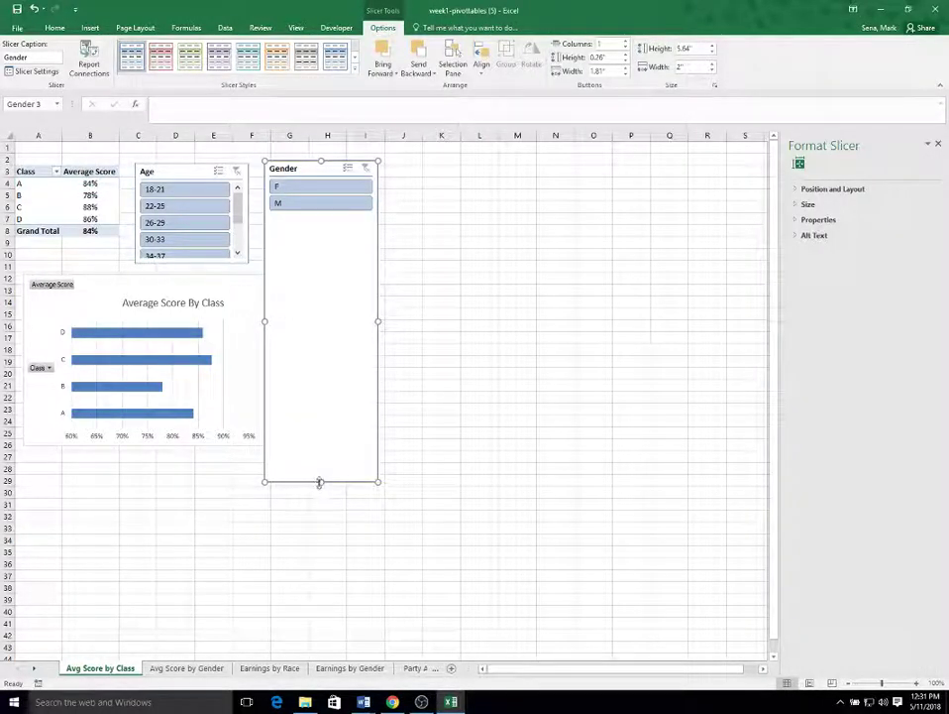
left_click_drag(319, 481, 324, 262)
Step: Test the Gender slicer with F and then M, then clear its filter
left_click(486, 290)
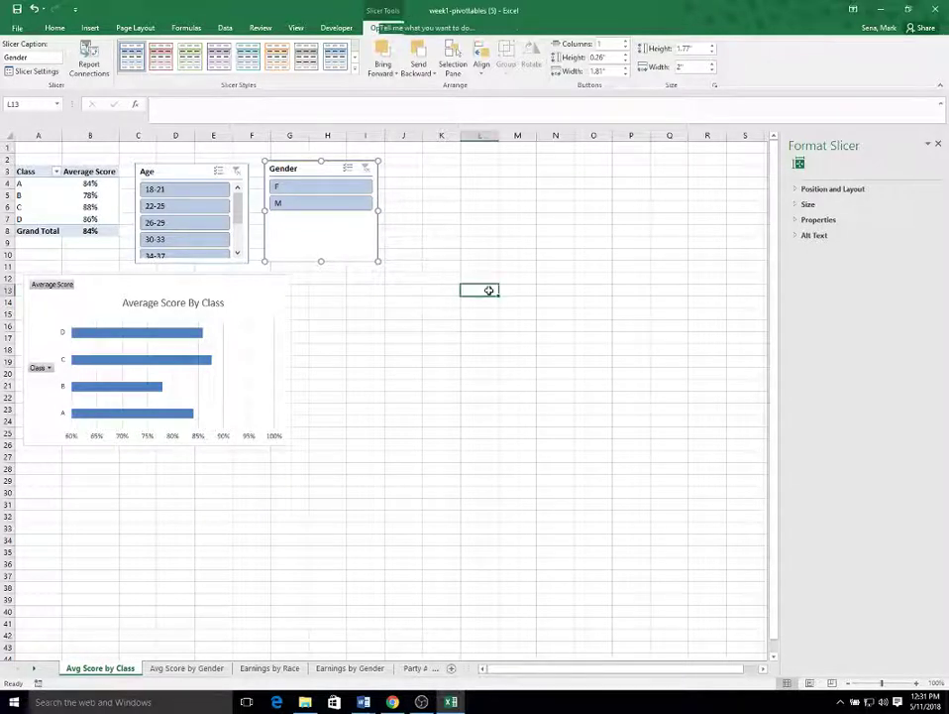
left_click(317, 184)
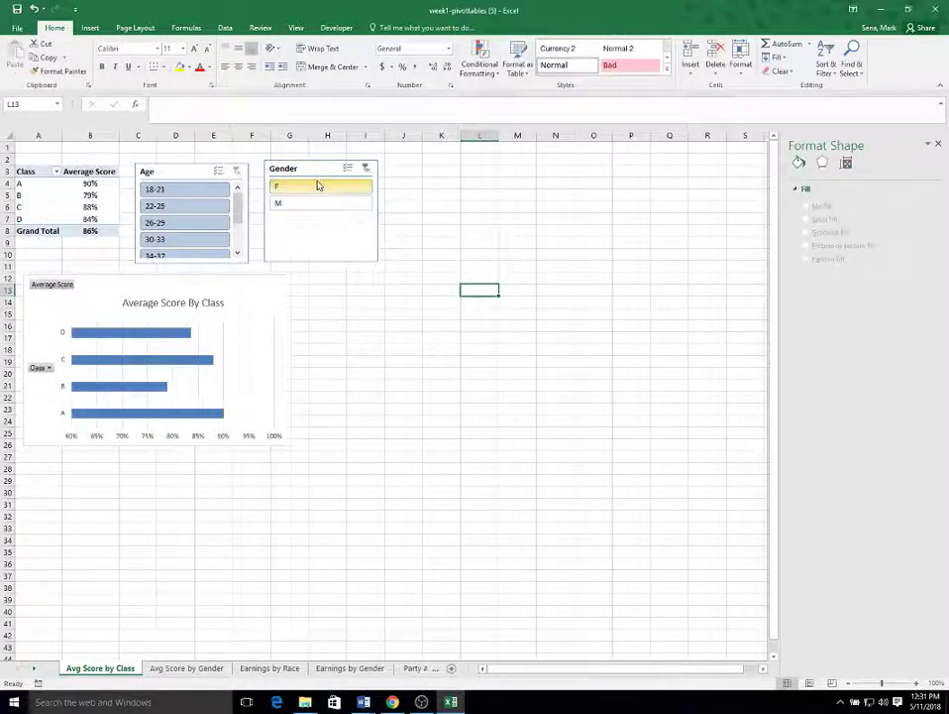
left_click(315, 204)
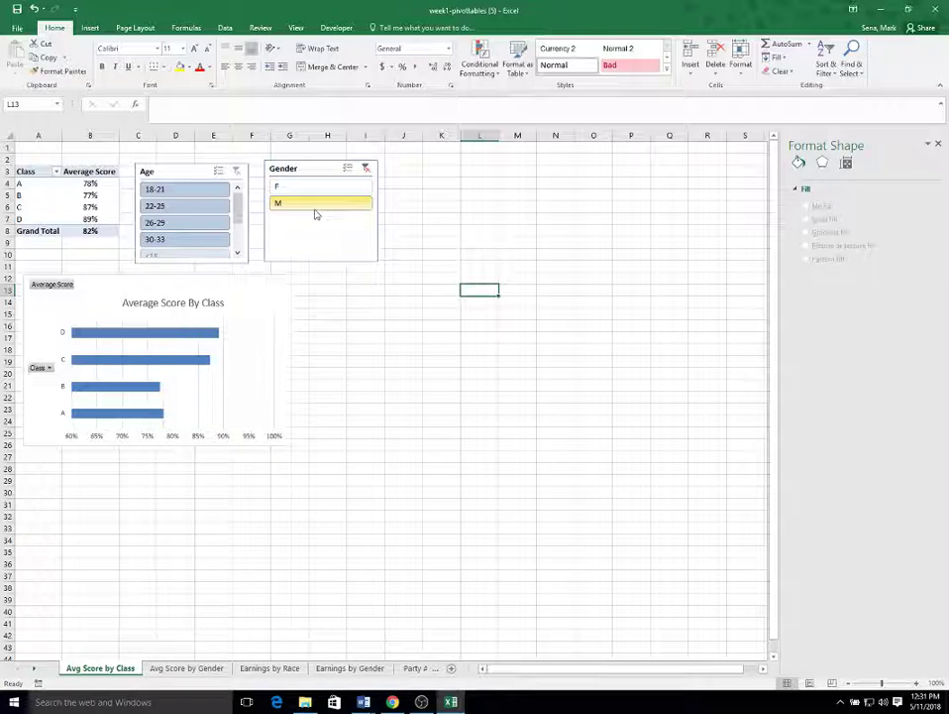
left_click(366, 170)
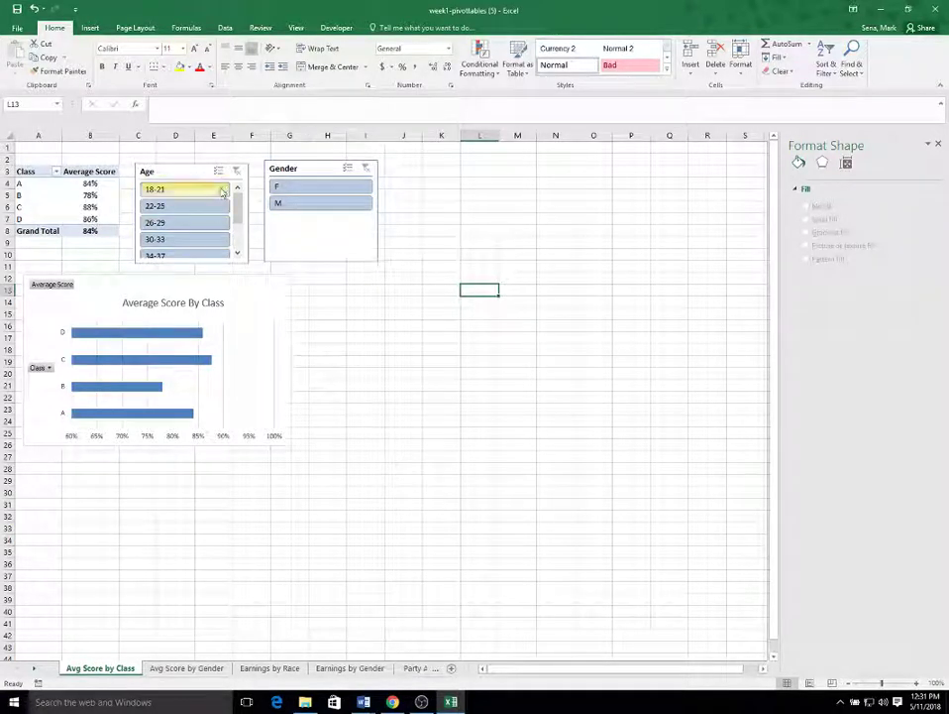
left_click(192, 172)
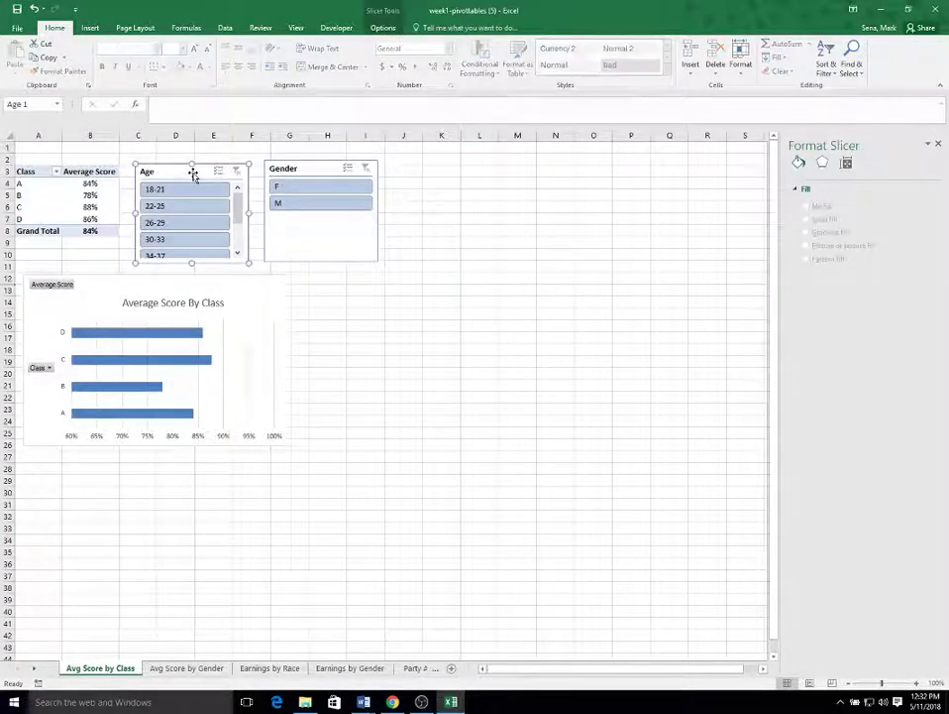
left_click(71, 194)
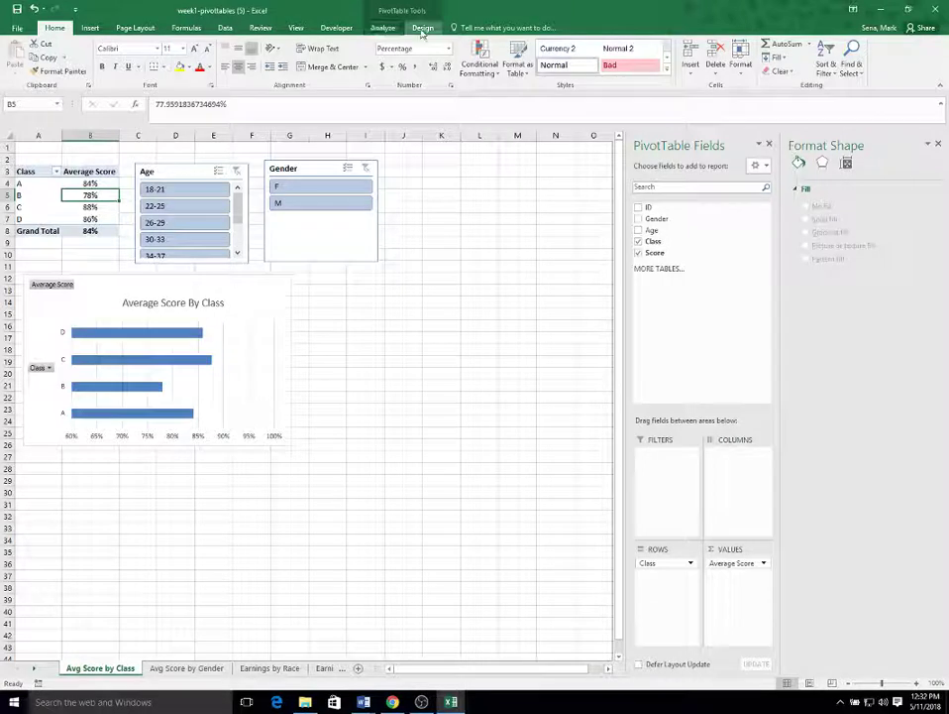
Step: Try a red style on the Age slicer and a green style on the Gender slicer
left_click(423, 28)
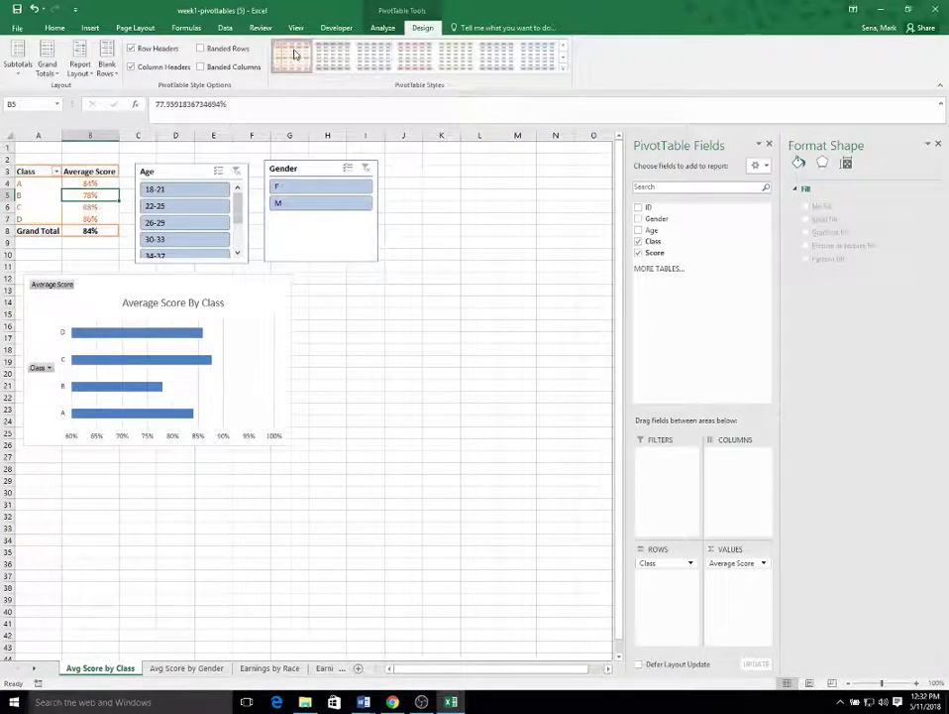
left_click(163, 176)
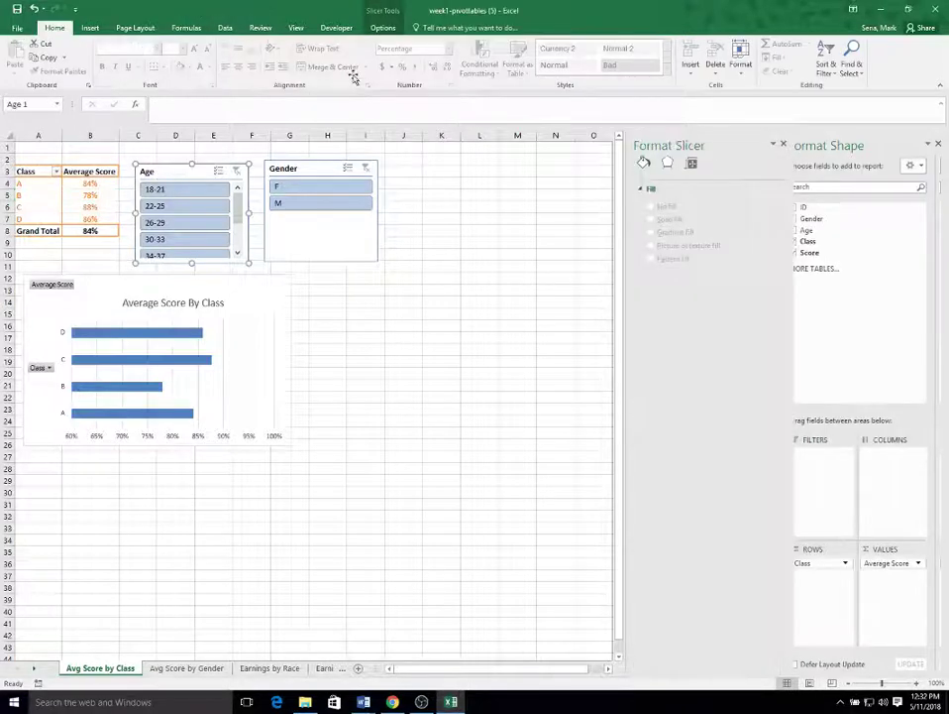
left_click(342, 28)
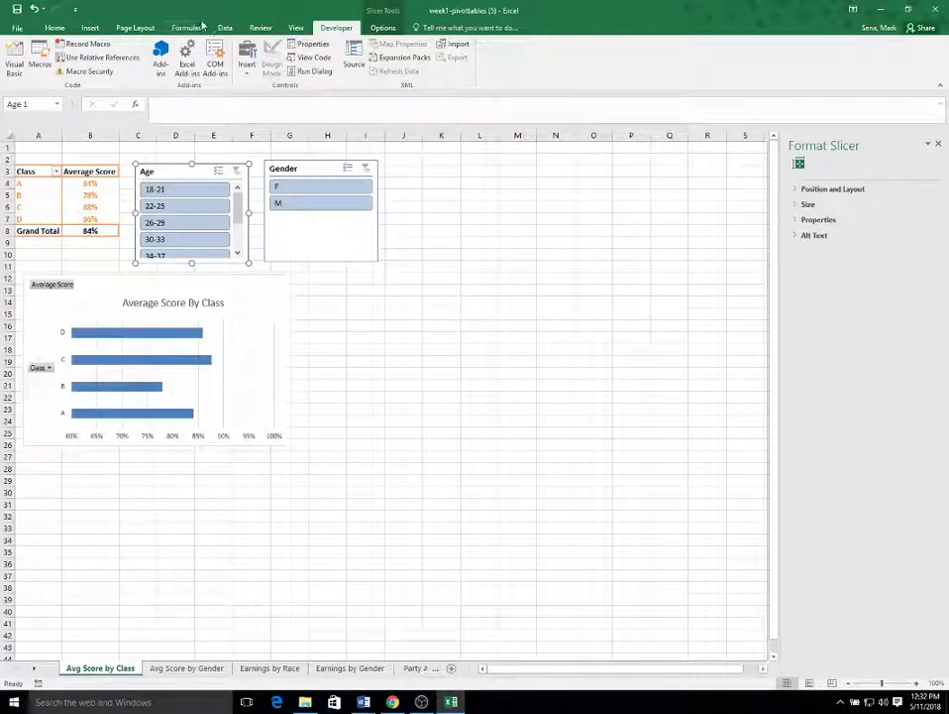
left_click(91, 28)
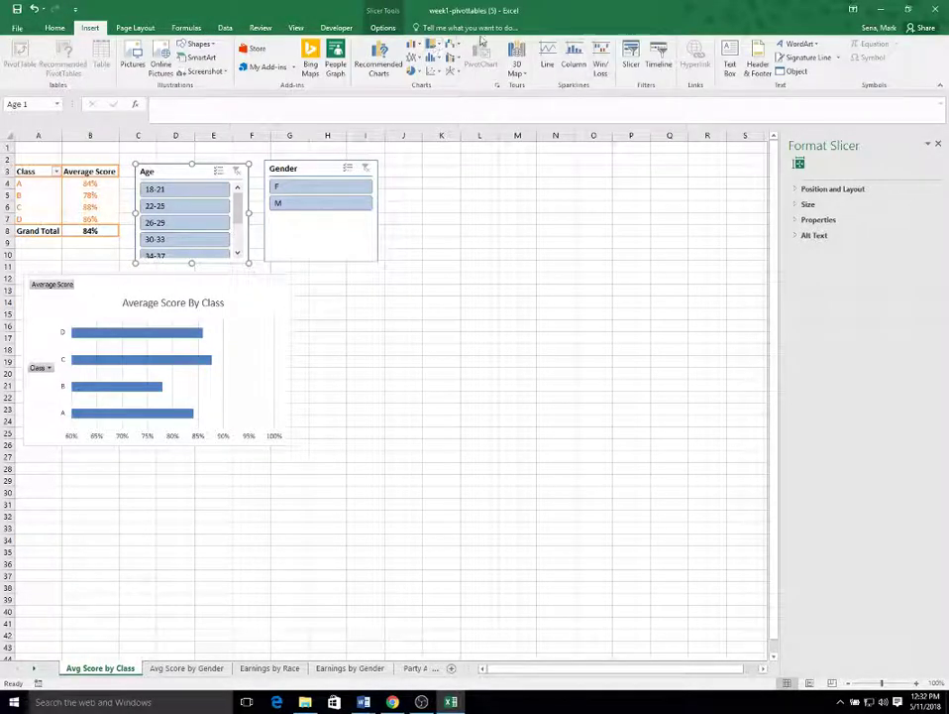
left_click(381, 27)
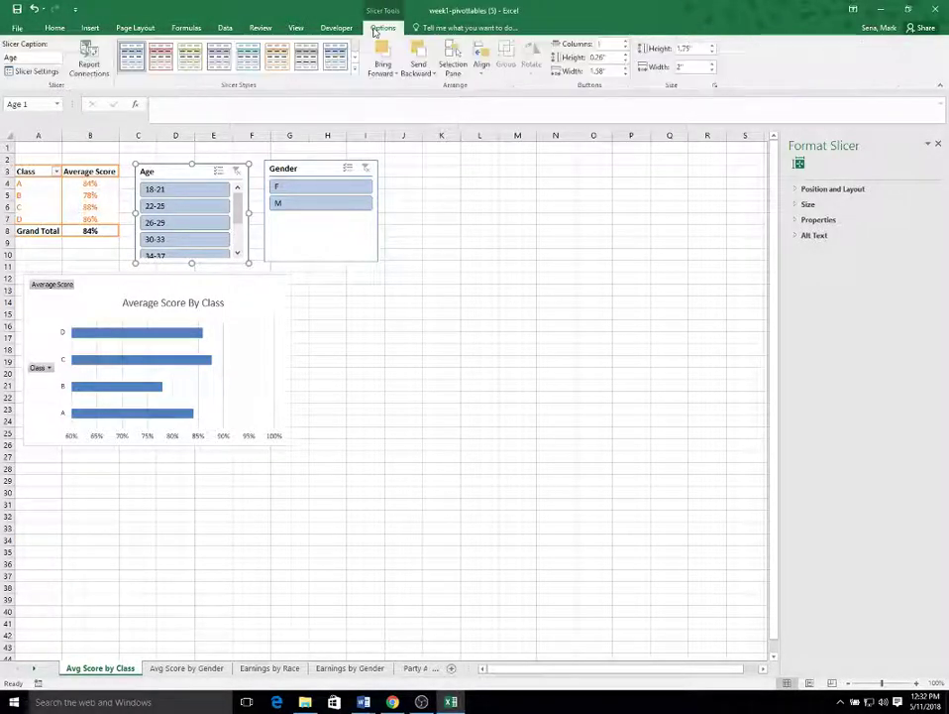
left_click(162, 59)
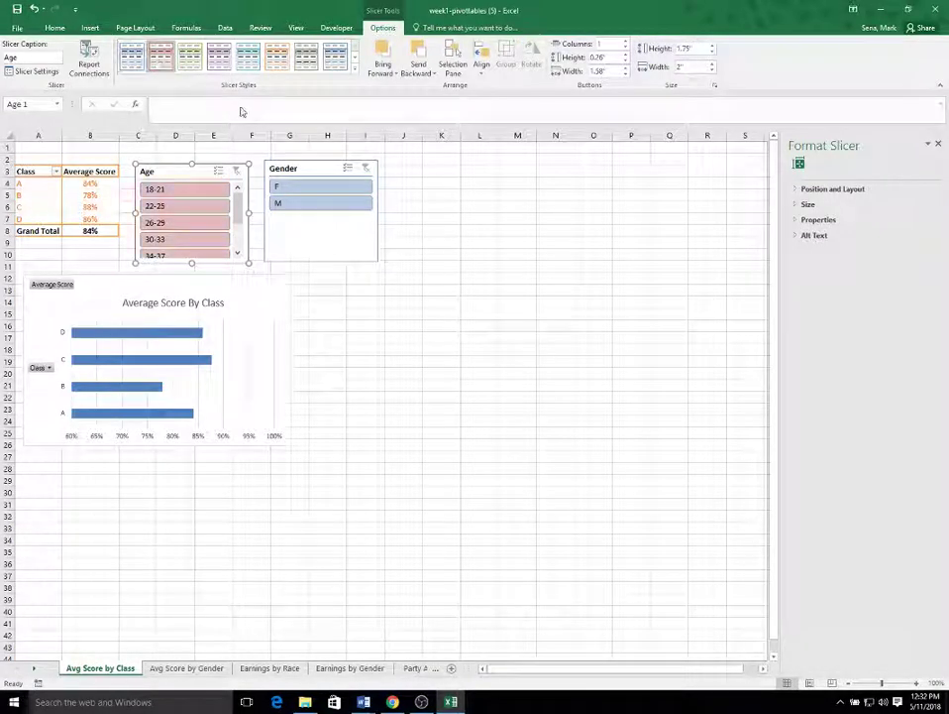
left_click(314, 168)
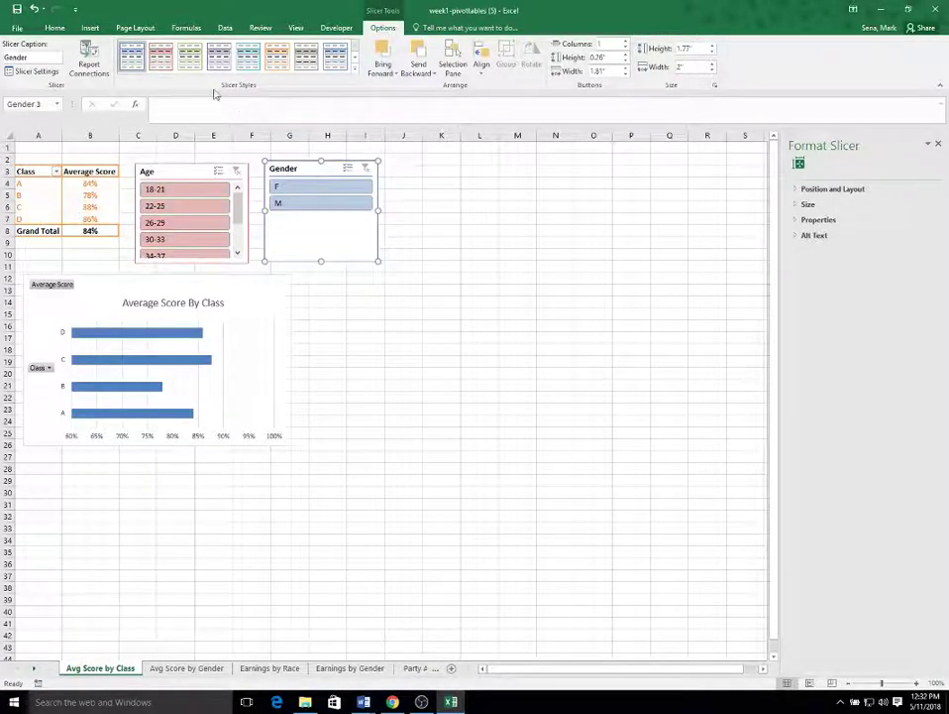
left_click(189, 57)
Step: Move the Average Score By Class chart up beside the Gender slicer
left_click(147, 282)
double_click(153, 288)
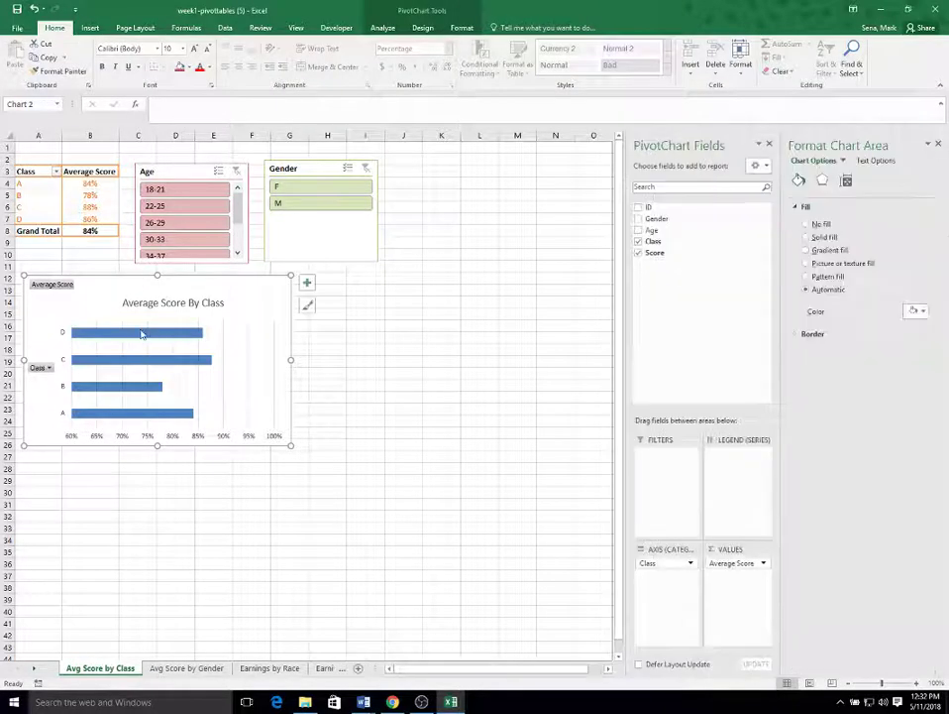
left_click(462, 314)
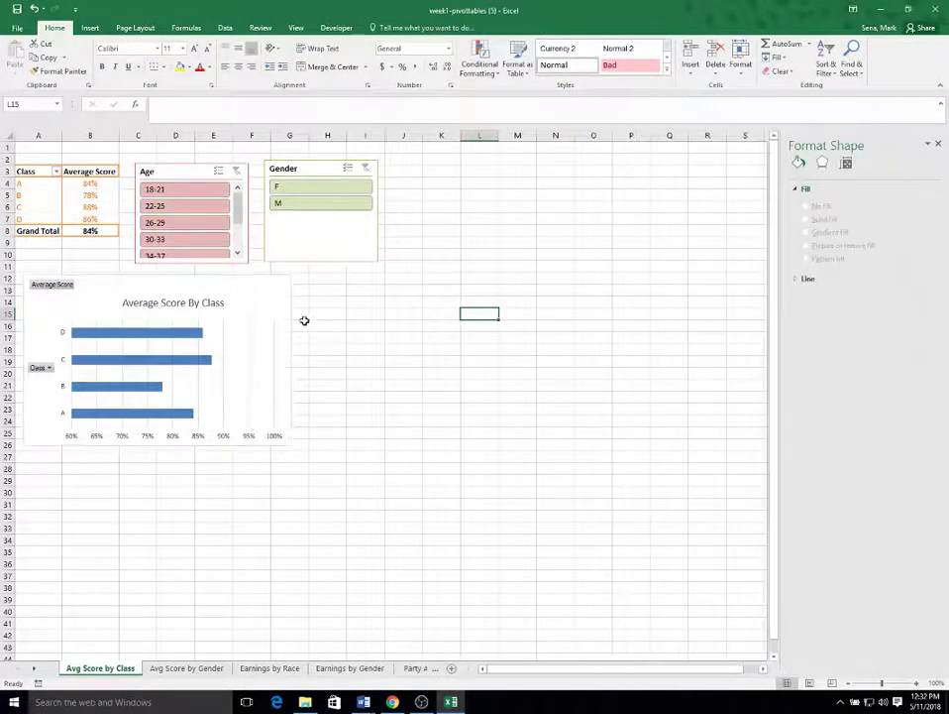
scroll(238, 227, "down", 3)
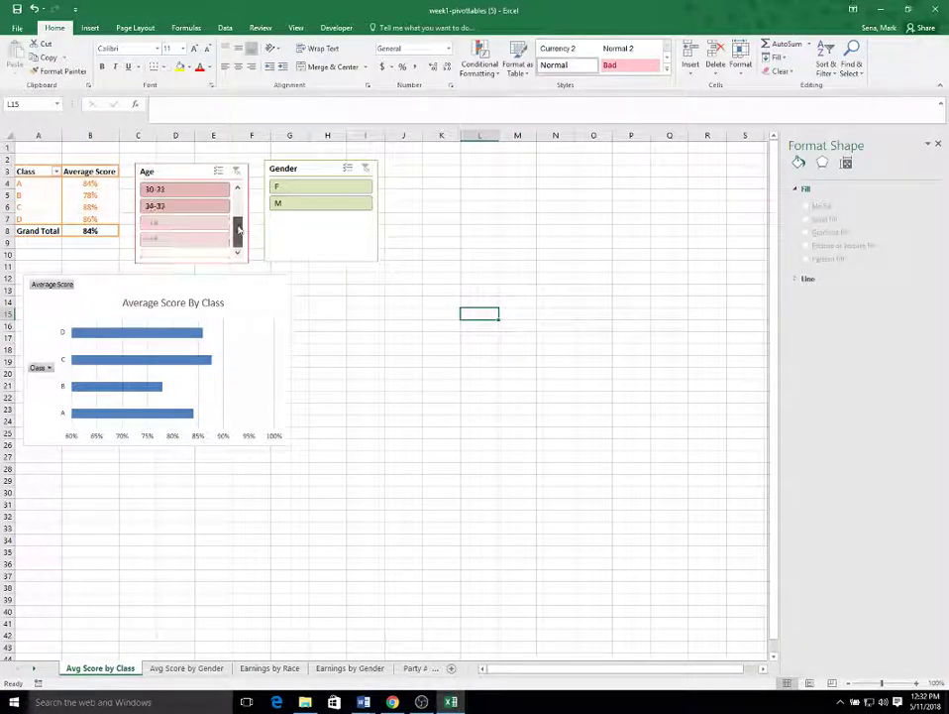
scroll(238, 227, "up", 2)
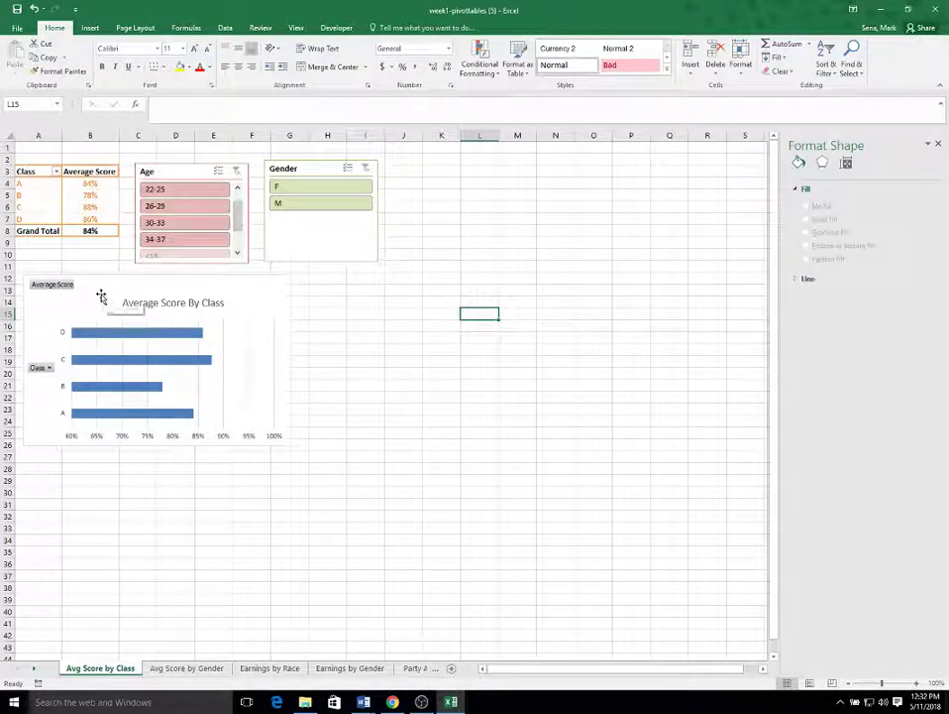
left_click_drag(119, 281, 478, 165)
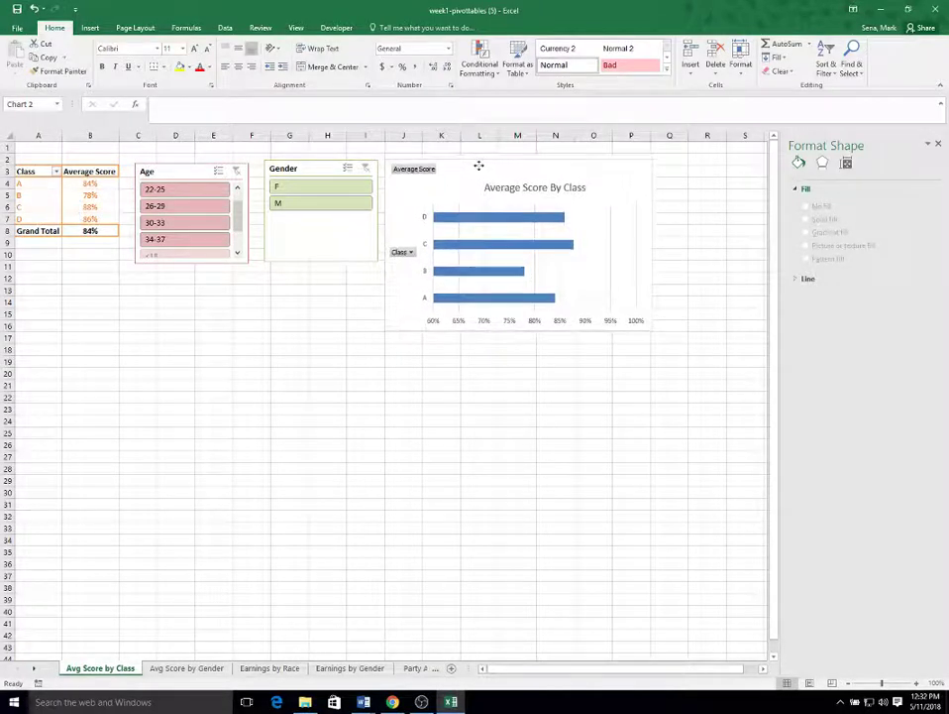
Step: Apply the same orange style to both the Age and Gender slicers
left_click(182, 173)
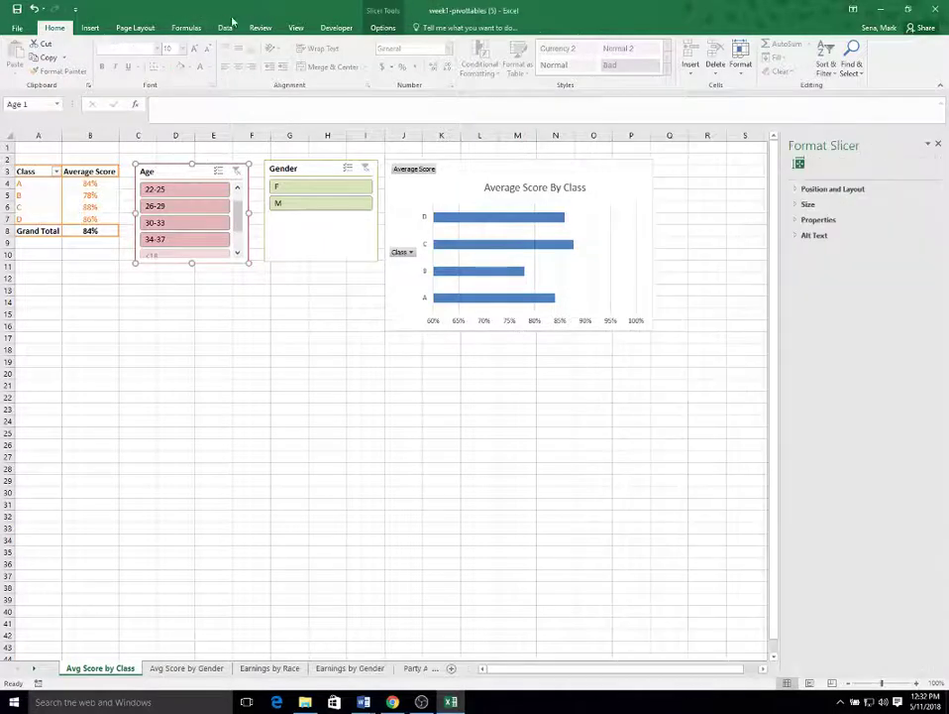
left_click(385, 29)
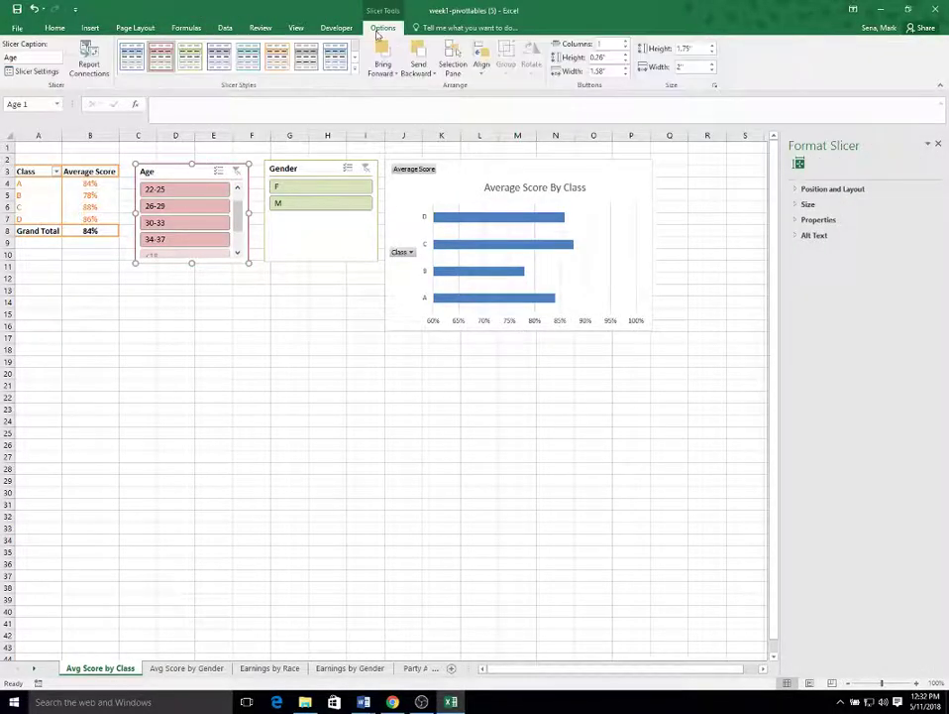
left_click(277, 57)
left_click(300, 163)
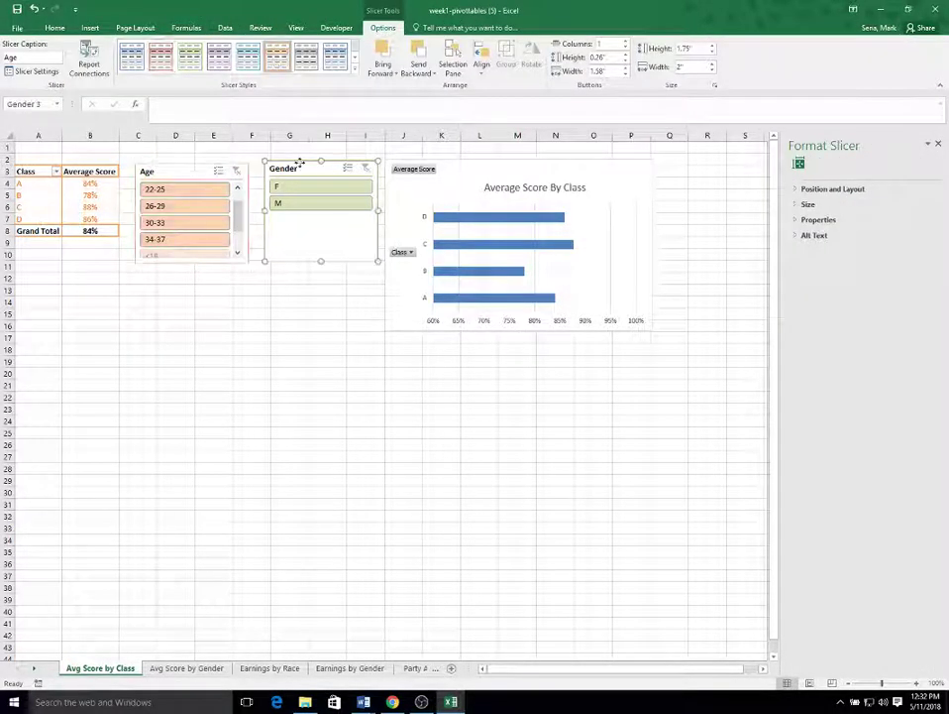
left_click(277, 57)
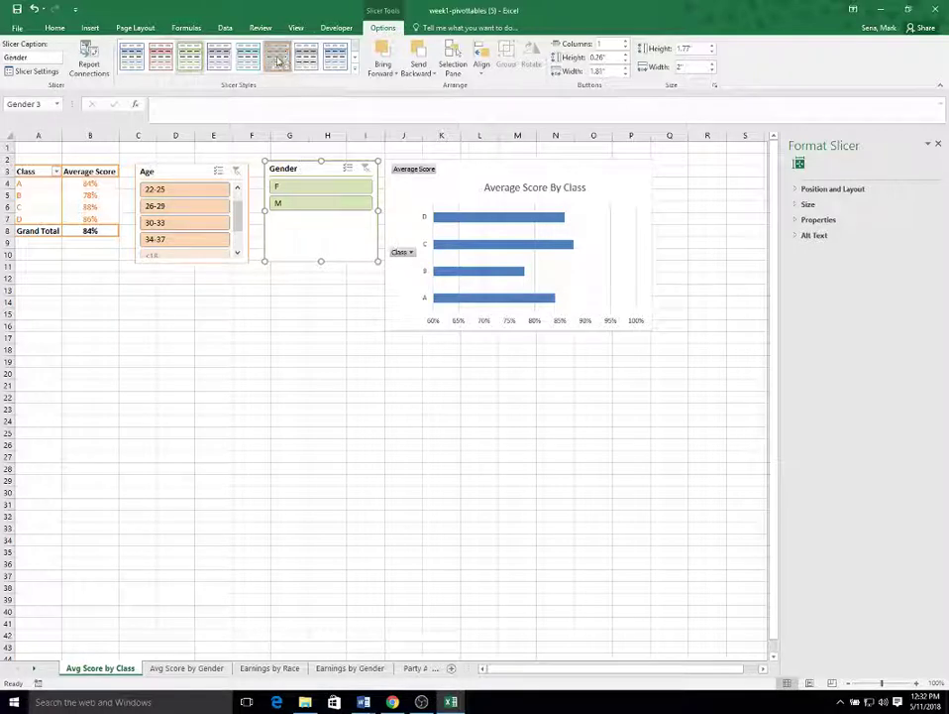
Step: Fill the class chart's bars with orange
left_click(476, 219)
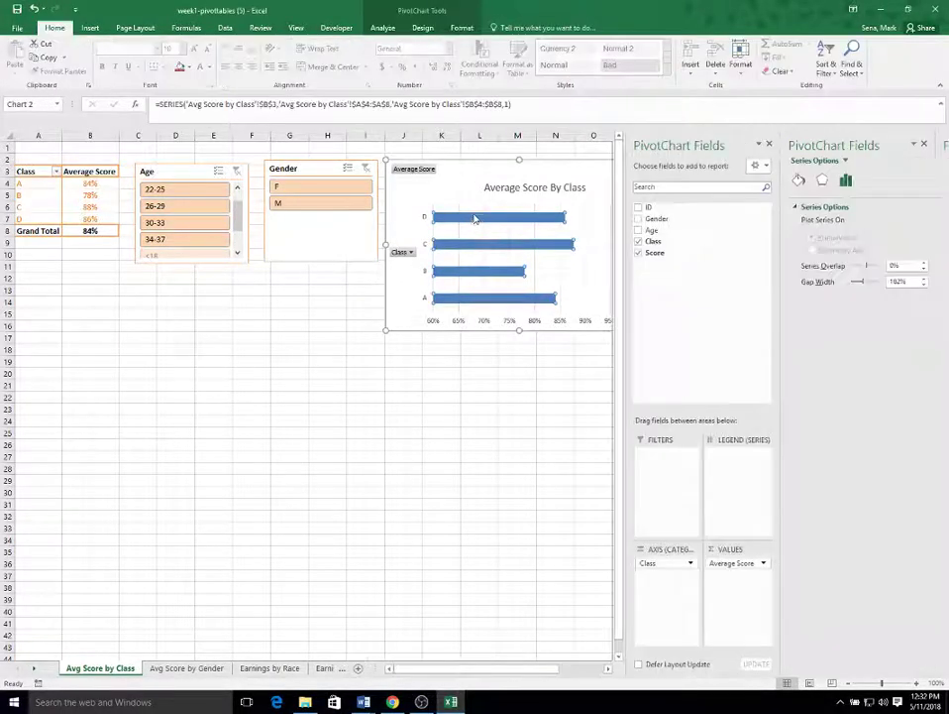
right_click(477, 220)
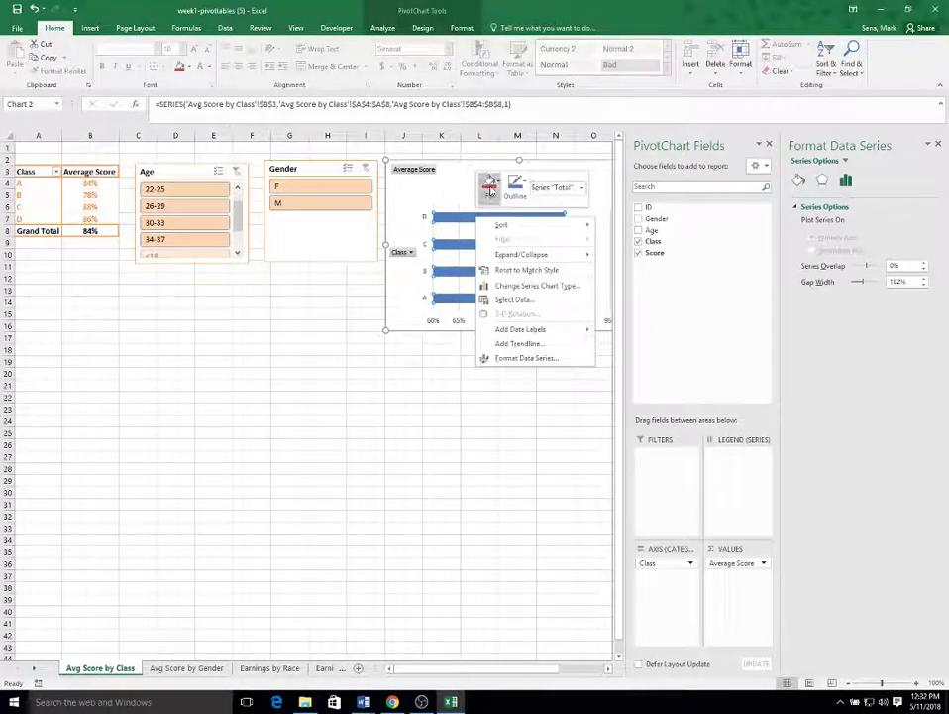
left_click(496, 188)
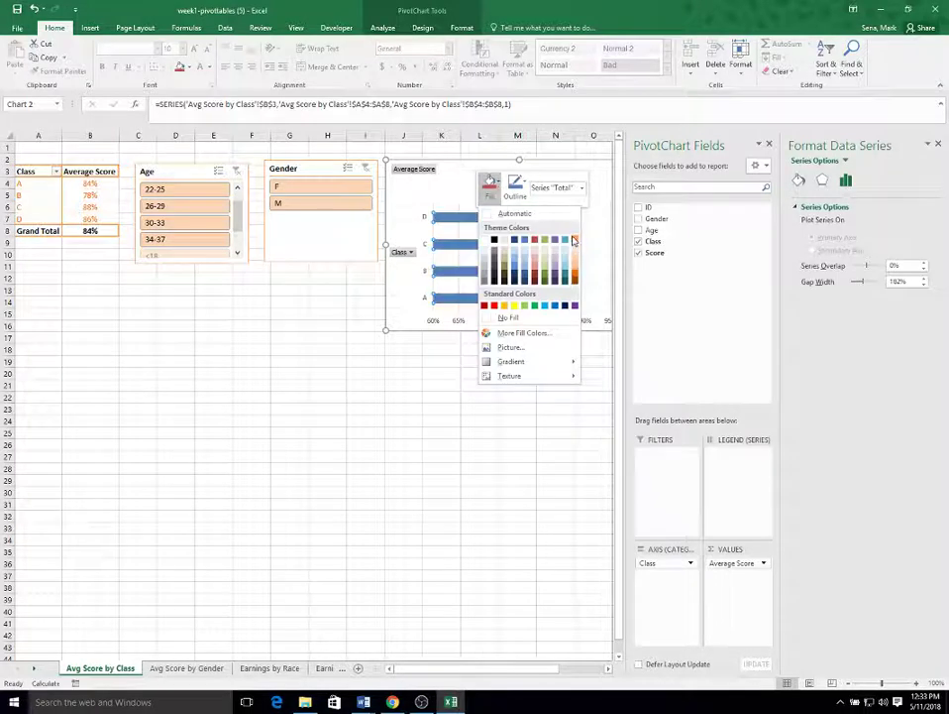
left_click(576, 242)
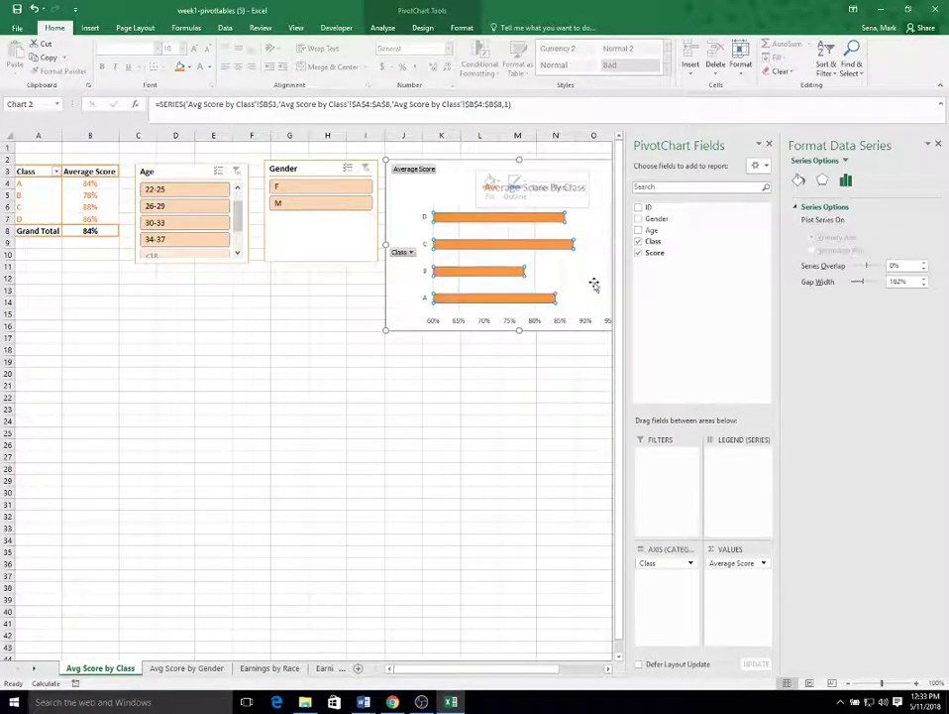
left_click(594, 283)
left_click(292, 408)
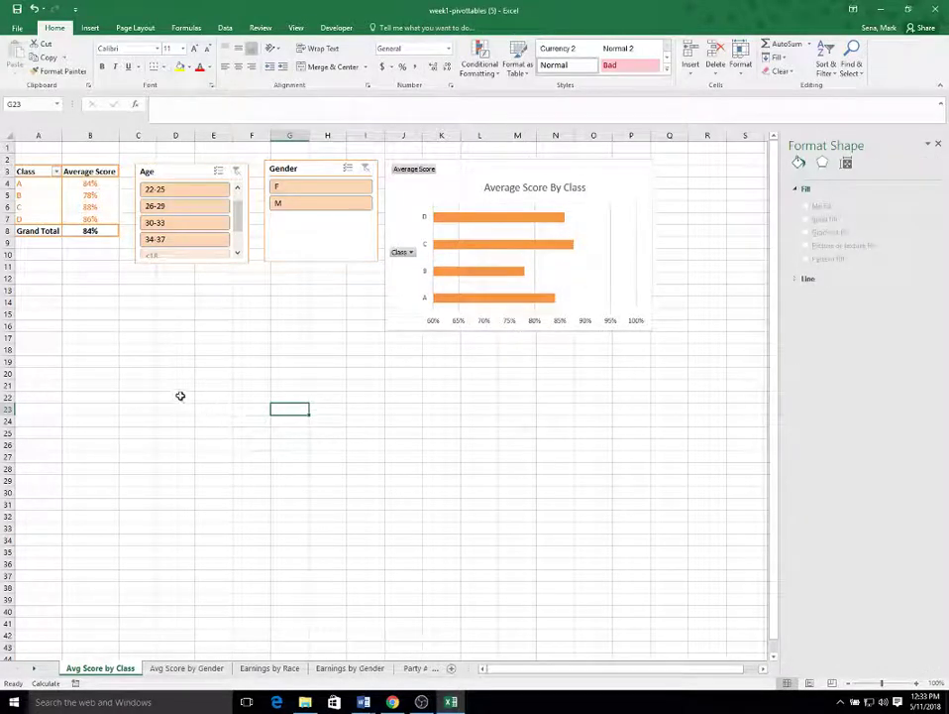
Step: Check the Avg Score by Gender sheet, return, and close the Format Shape pane
left_click(191, 669)
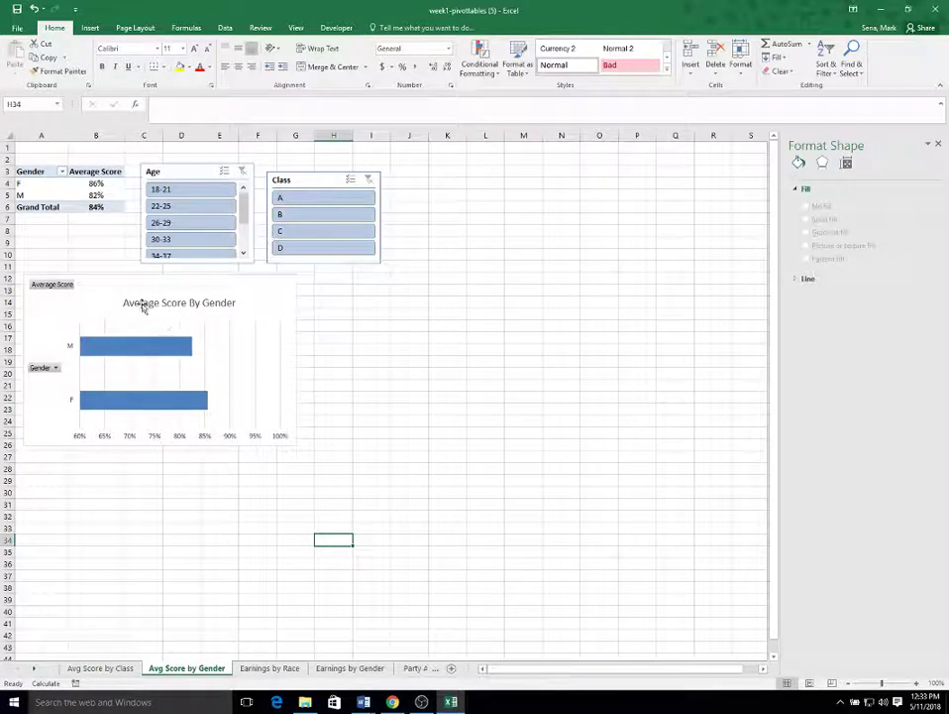
left_click(99, 669)
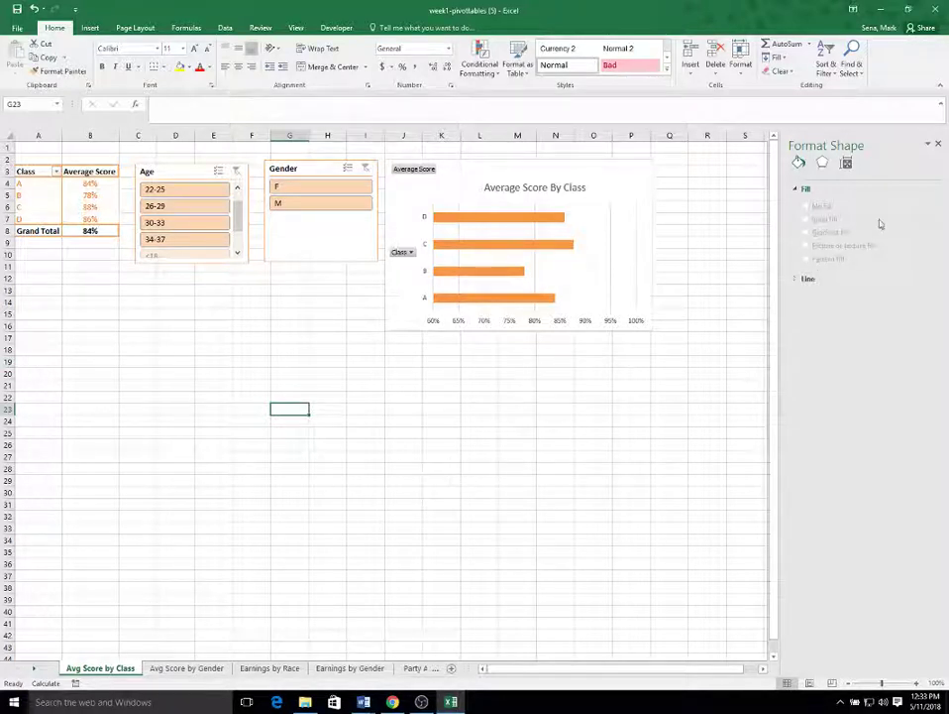
left_click(938, 144)
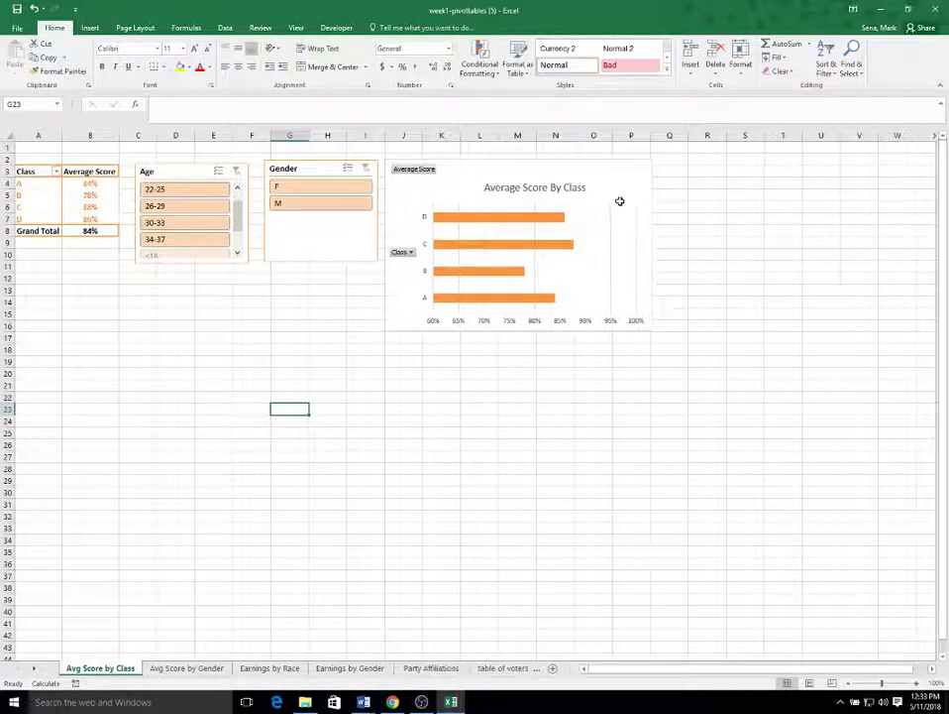
Step: Copy the Avg Score by Class sheet, keeping existing names, and rename the copy Gender Breakdown
right_click(102, 673)
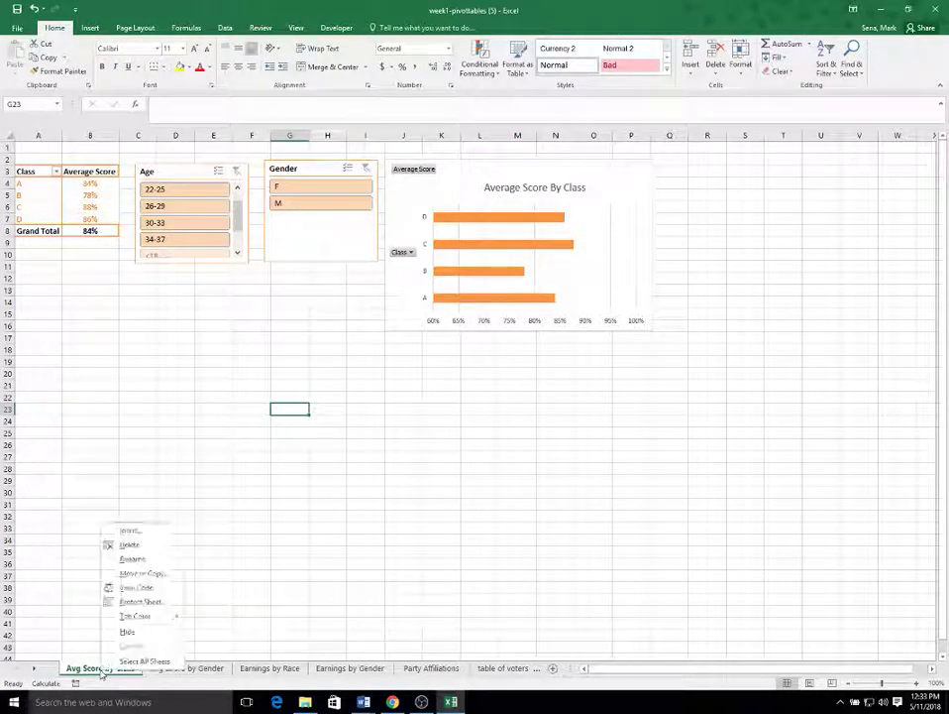
left_click(155, 575)
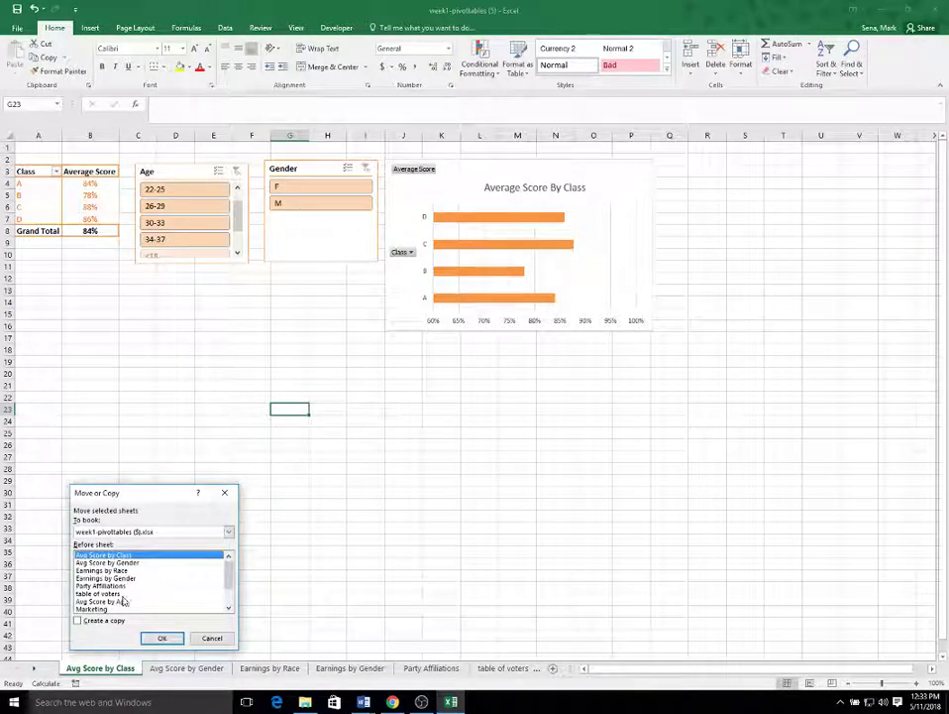
left_click(87, 620)
left_click(163, 637)
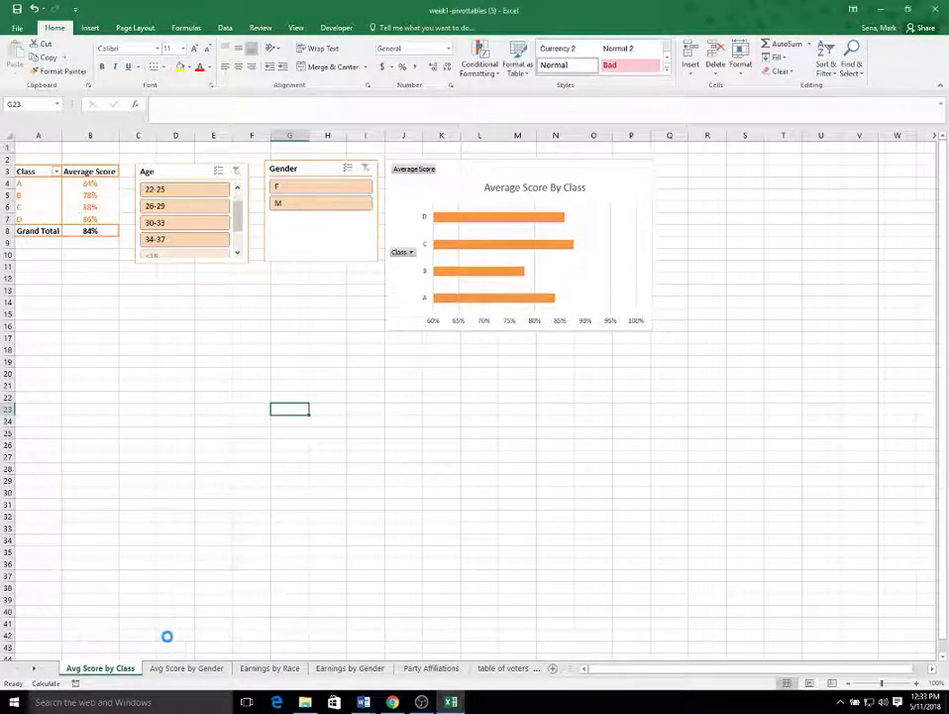
left_click(452, 384)
left_click(454, 383)
left_click(454, 384)
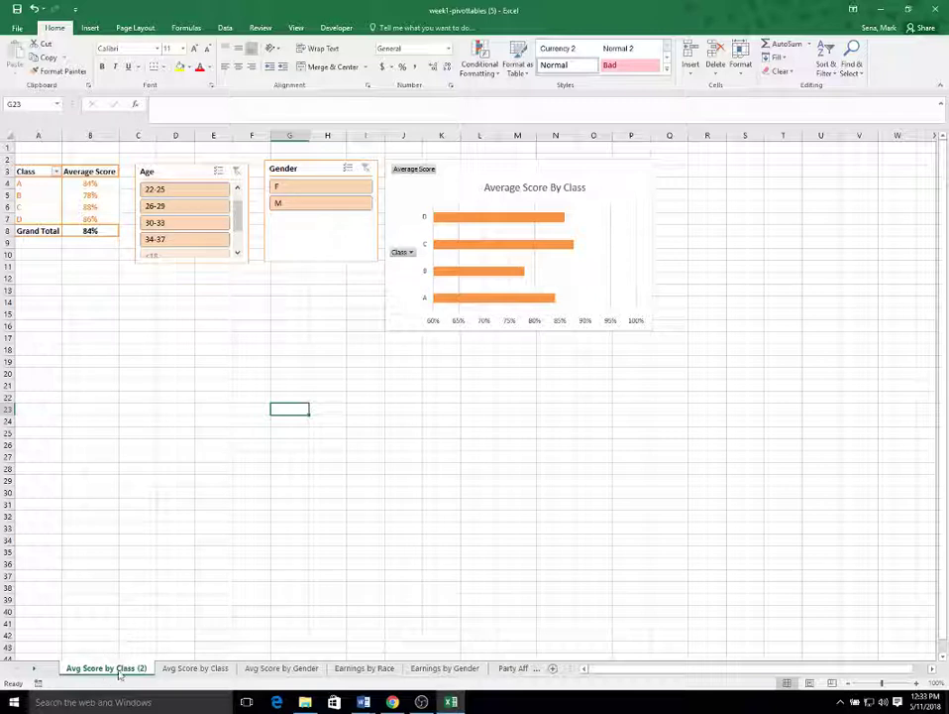
double_click(87, 670)
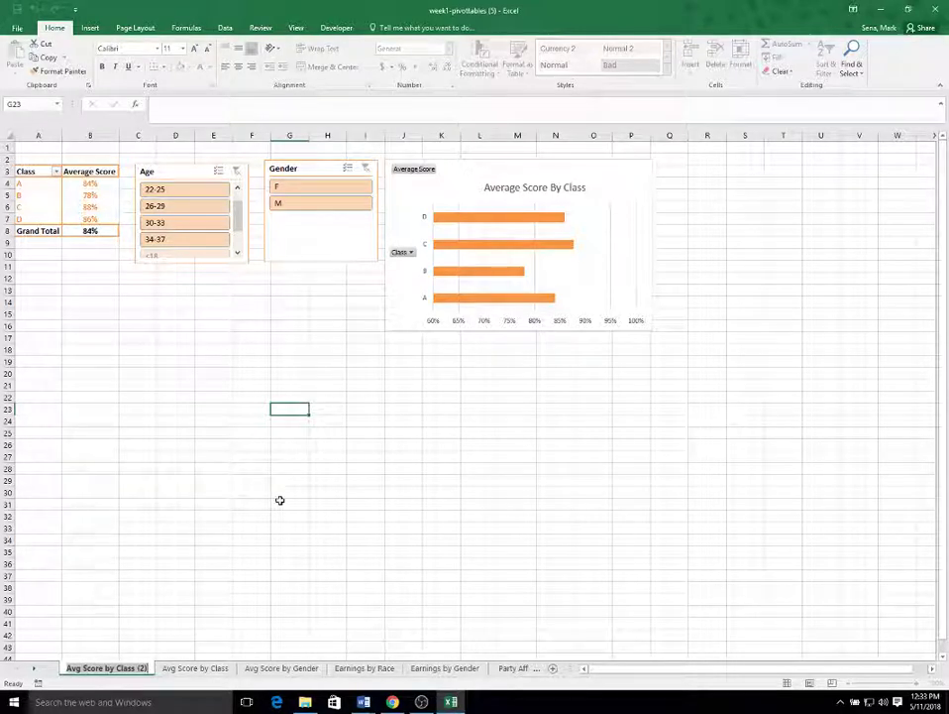
type("Gend")
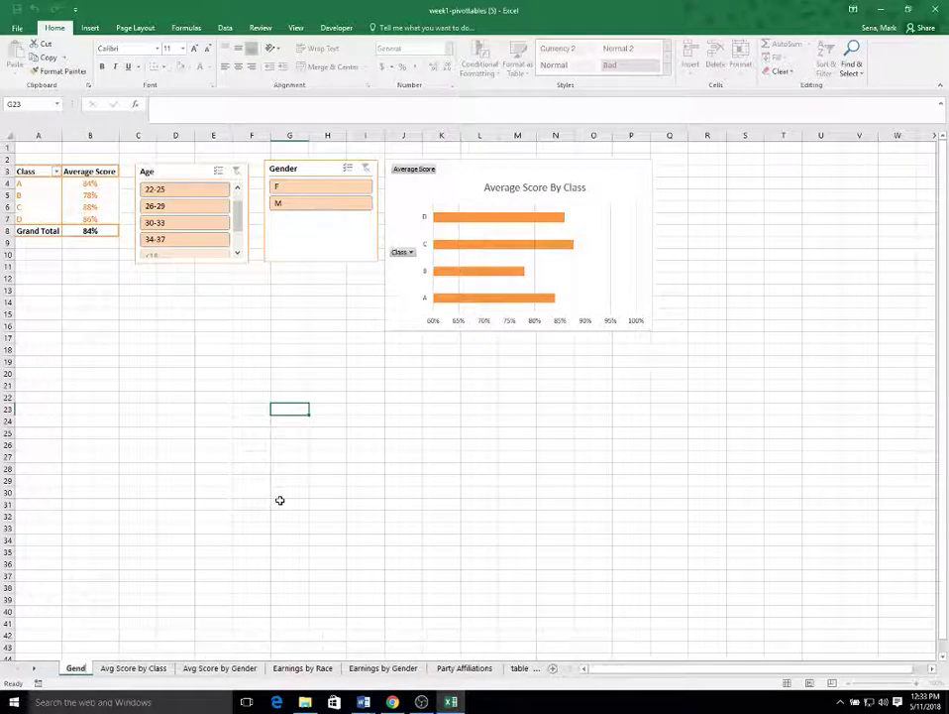
type("er Breakdown")
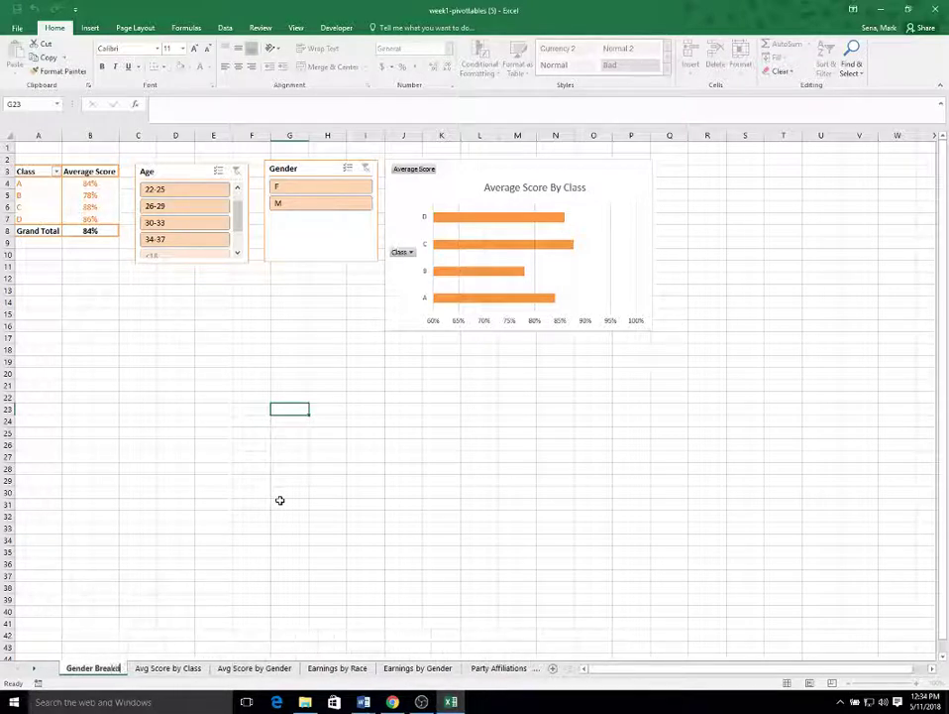
Step: Rebuild the pivot to count Gender, removing Average Score and Class
left_click(20, 184)
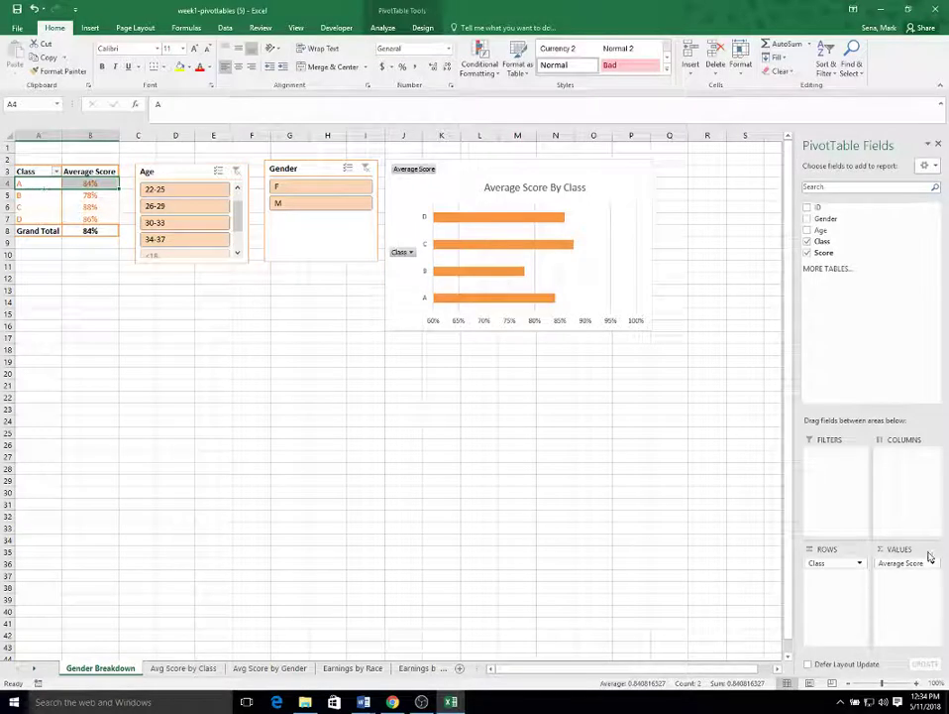
left_click_drag(919, 567, 862, 260)
mouse_move(833, 562)
left_mouse_down()
mouse_move(831, 333)
mouse_move(843, 249)
mouse_move(858, 555)
mouse_move(837, 563)
left_mouse_up()
left_click_drag(837, 220, 888, 562)
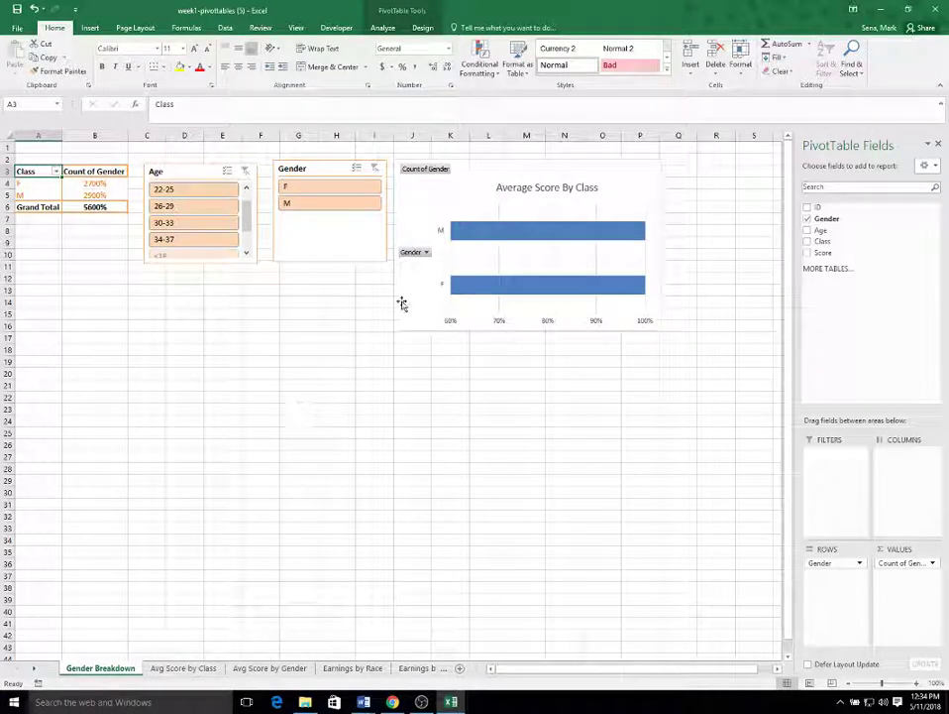
Step: Format the Count of Gender values as Accounting with no decimal places
left_click(99, 183)
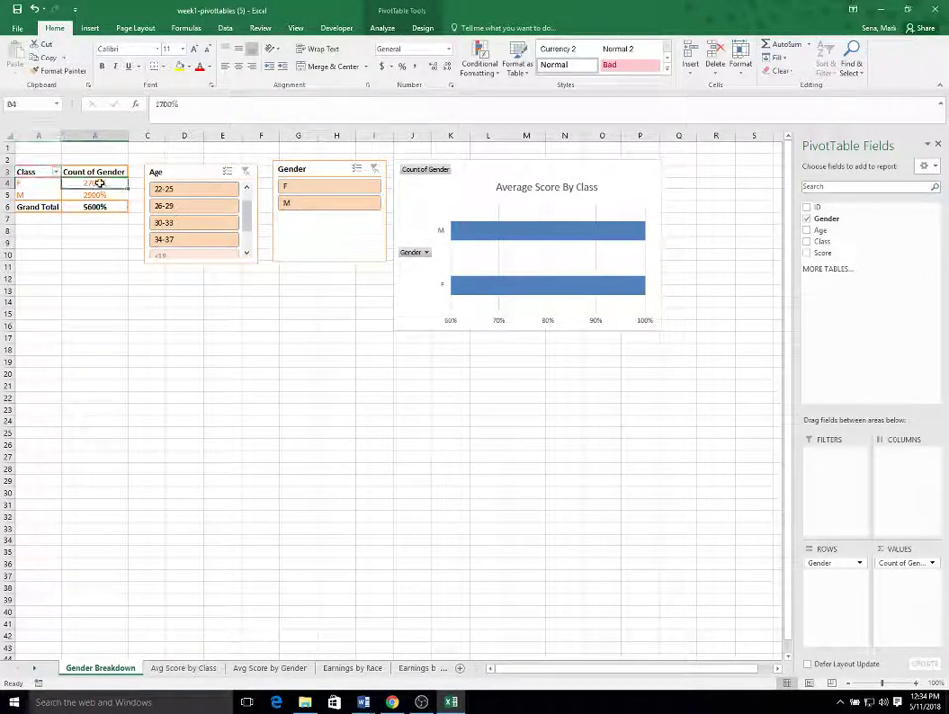
left_click_drag(99, 183, 100, 207)
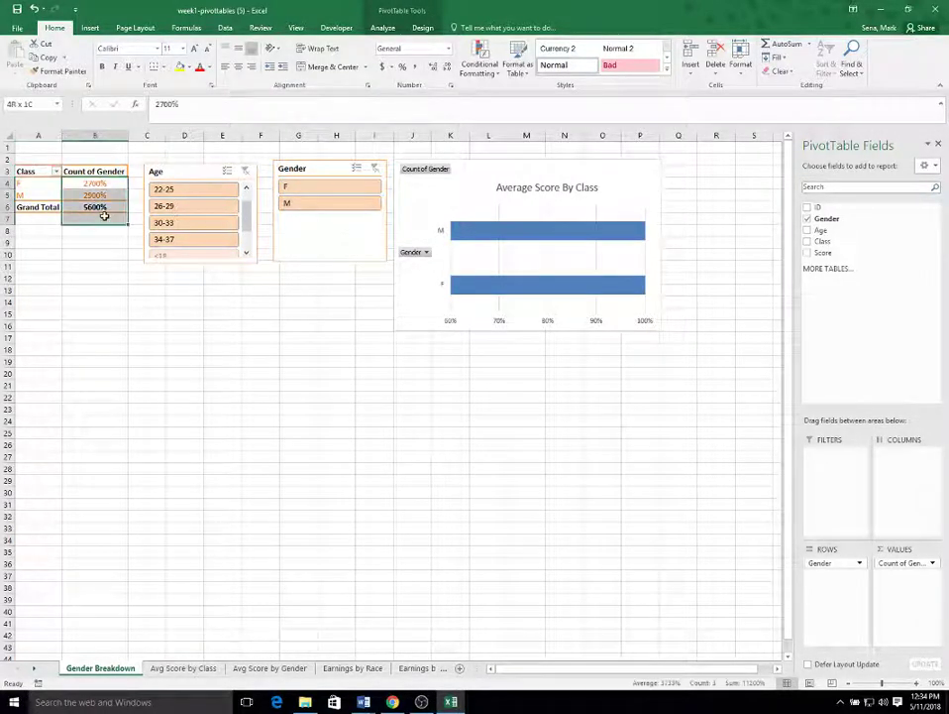
left_click(418, 67)
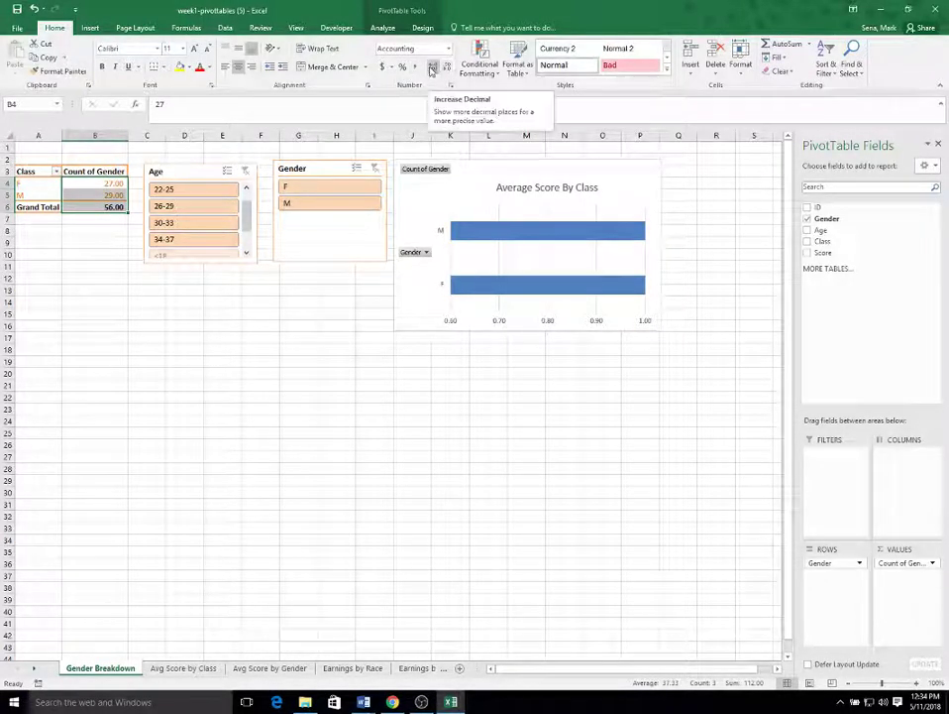
left_click(448, 69)
left_click(449, 70)
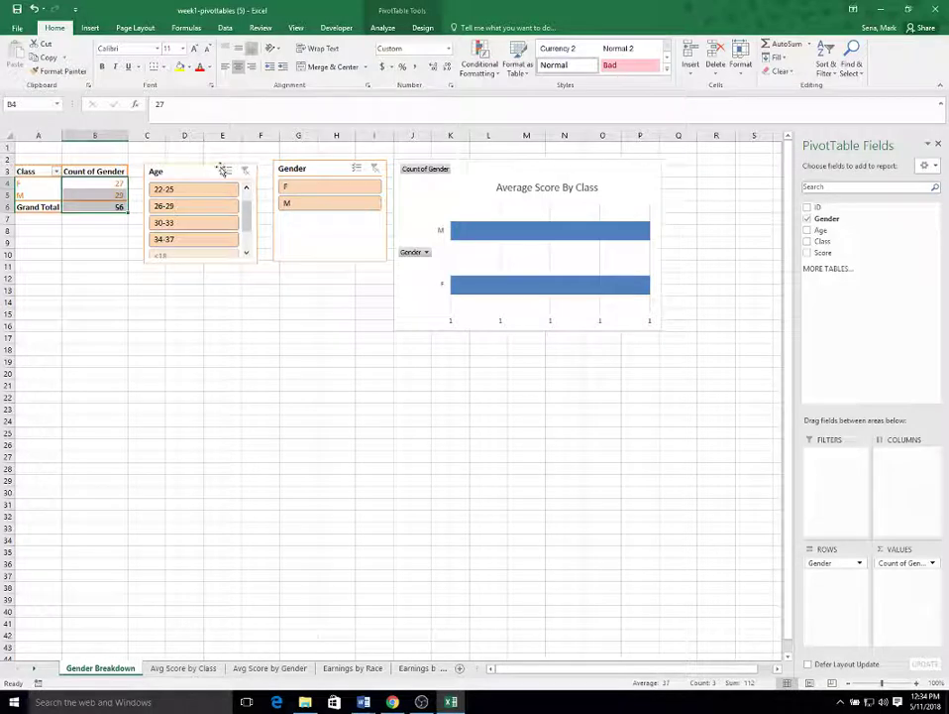
Step: Delete the Gender slicer and begin inserting a new slicer
left_click(326, 170)
key("Delete")
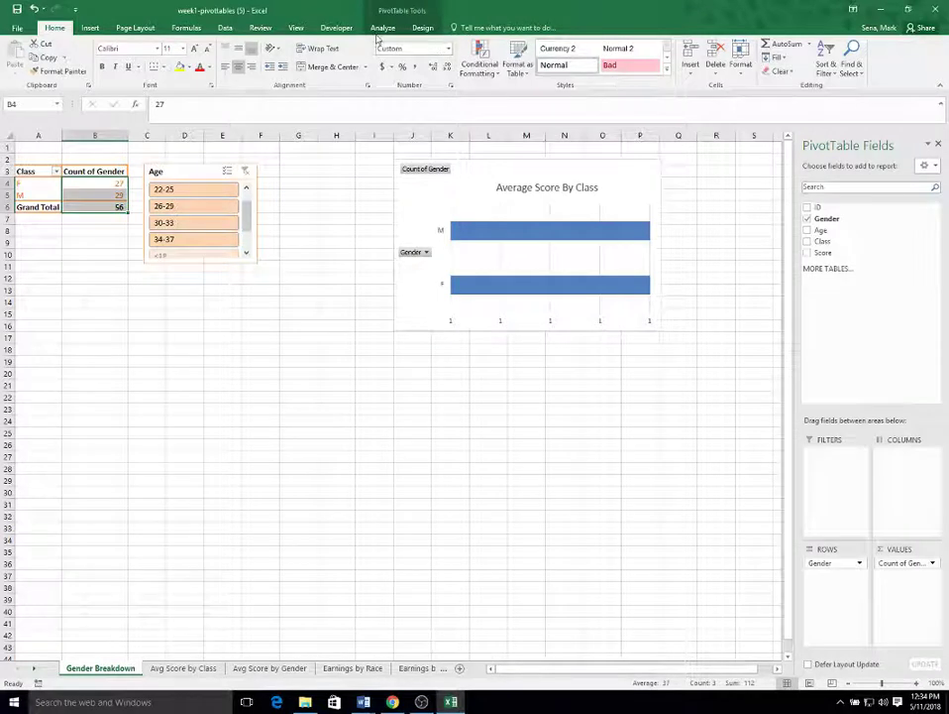
left_click(91, 28)
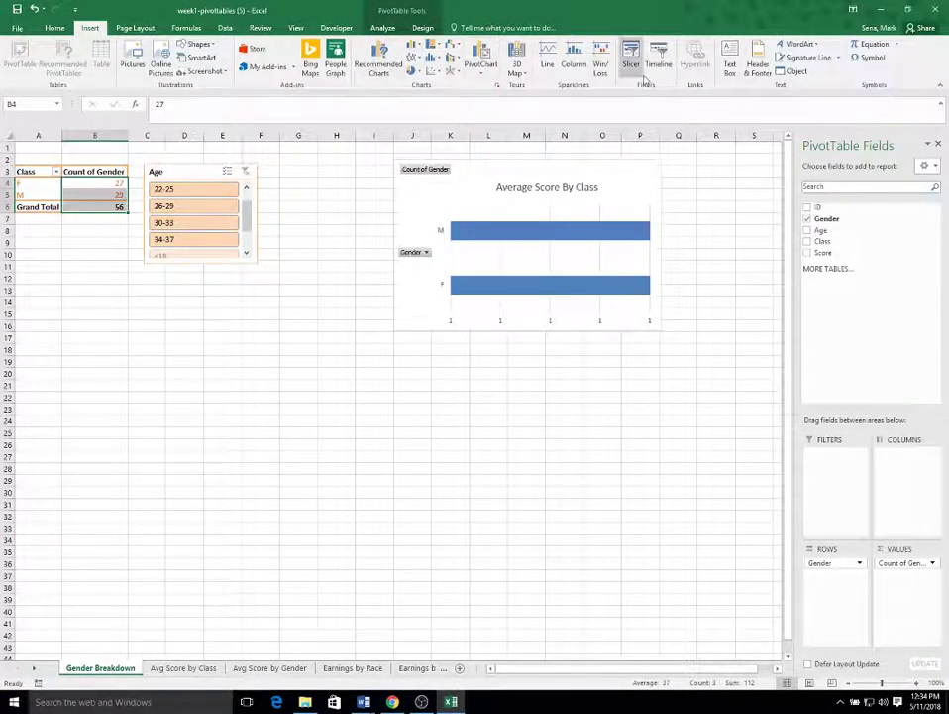
left_click(639, 80)
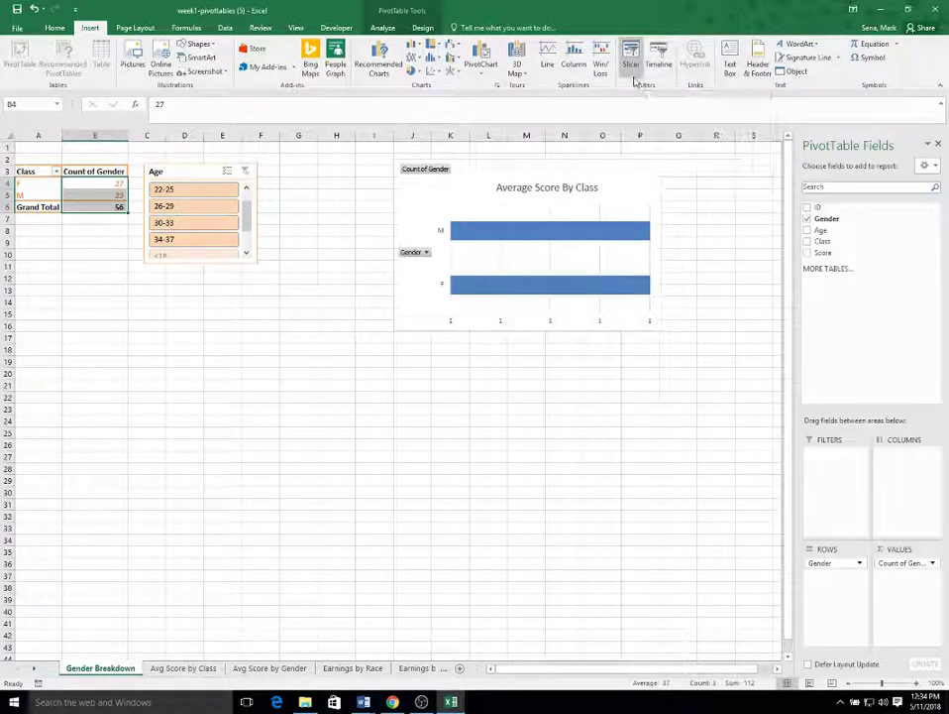
left_click(635, 77)
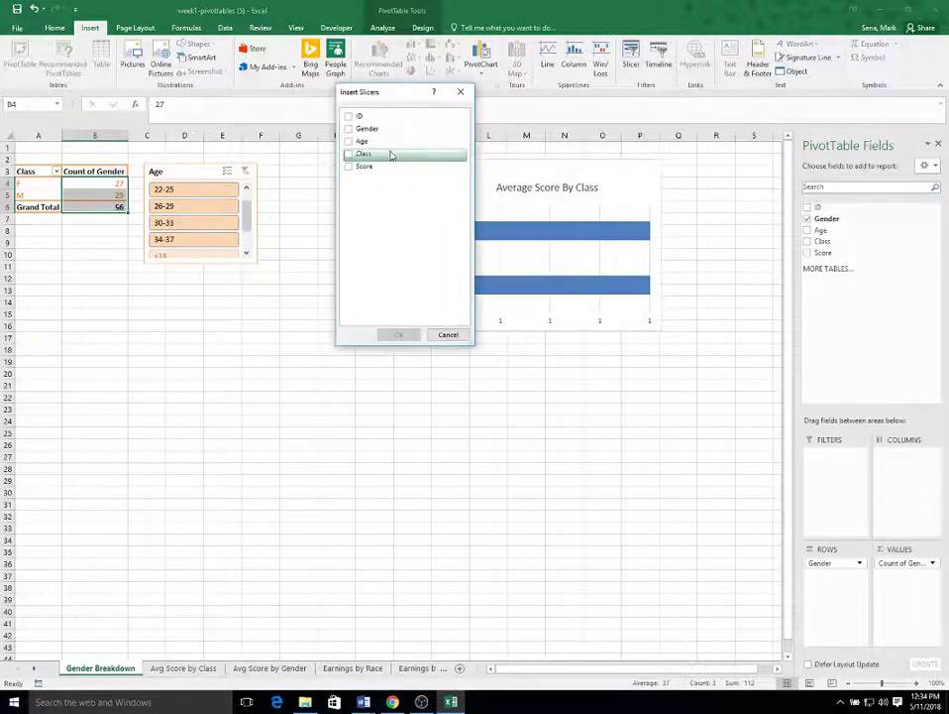
Step: Add a shortened Class slicer beside the Age slicer, then test and clear the 22-25 Age filter
left_click(347, 155)
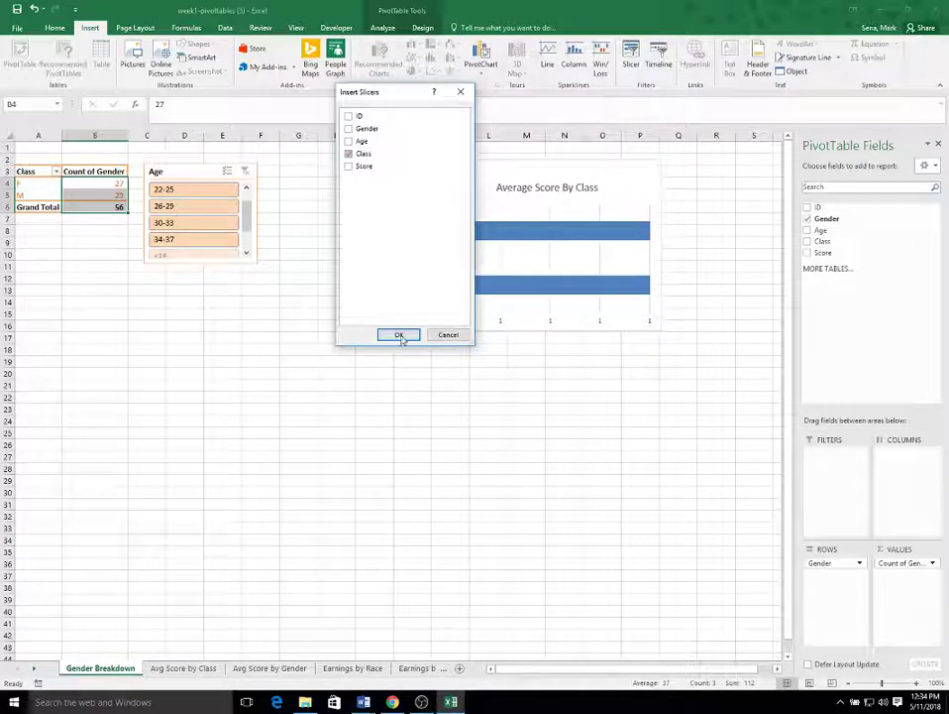
left_click(397, 334)
left_click_drag(360, 332, 285, 172)
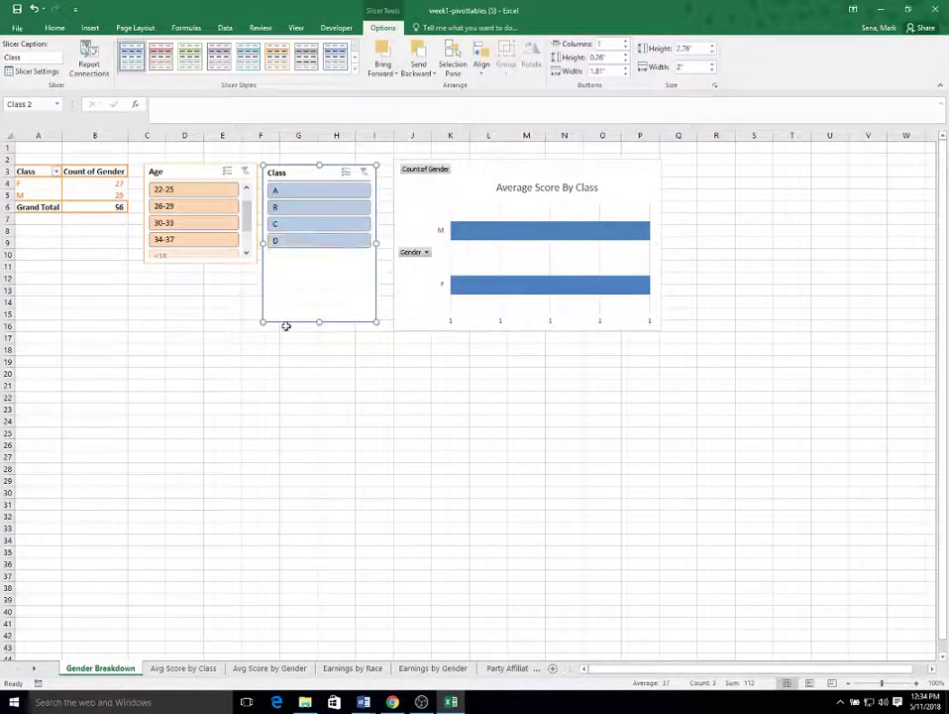
left_click_drag(319, 321, 318, 268)
left_click(155, 322)
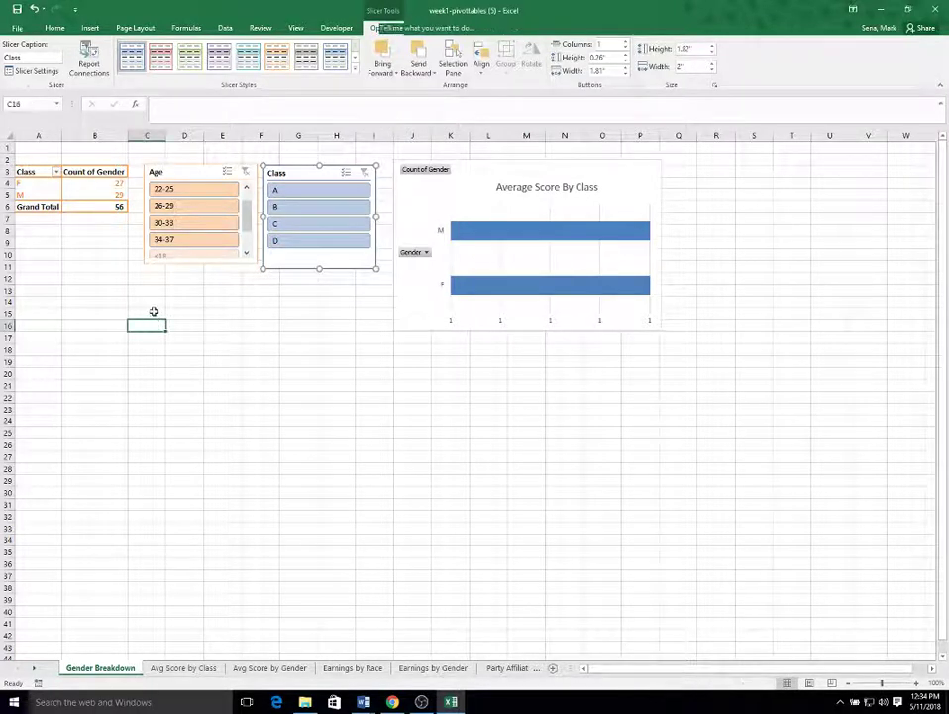
left_click(165, 189)
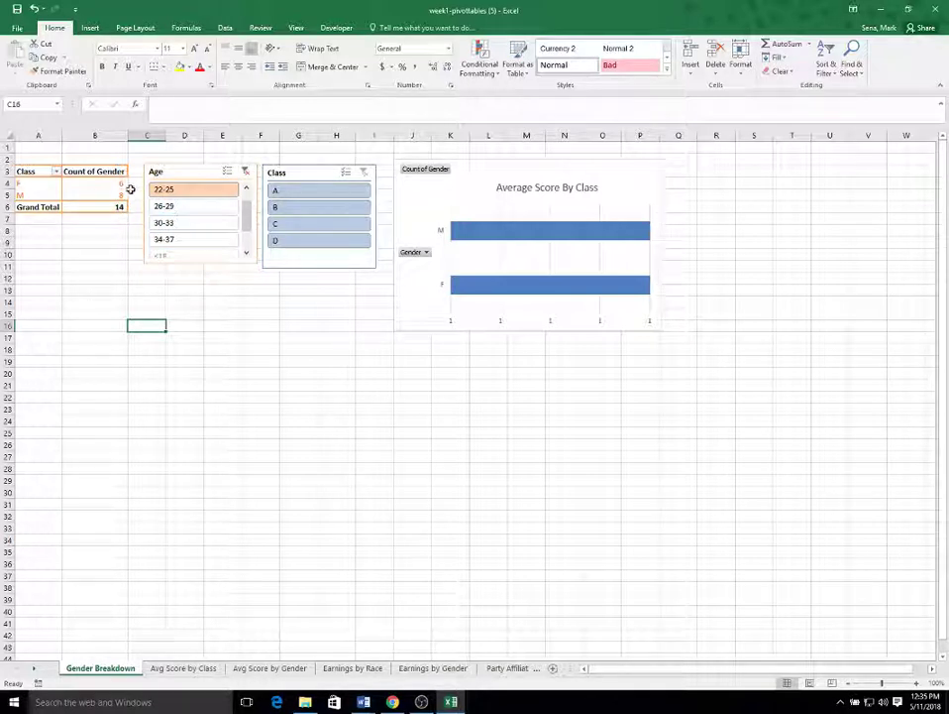
left_click(245, 173)
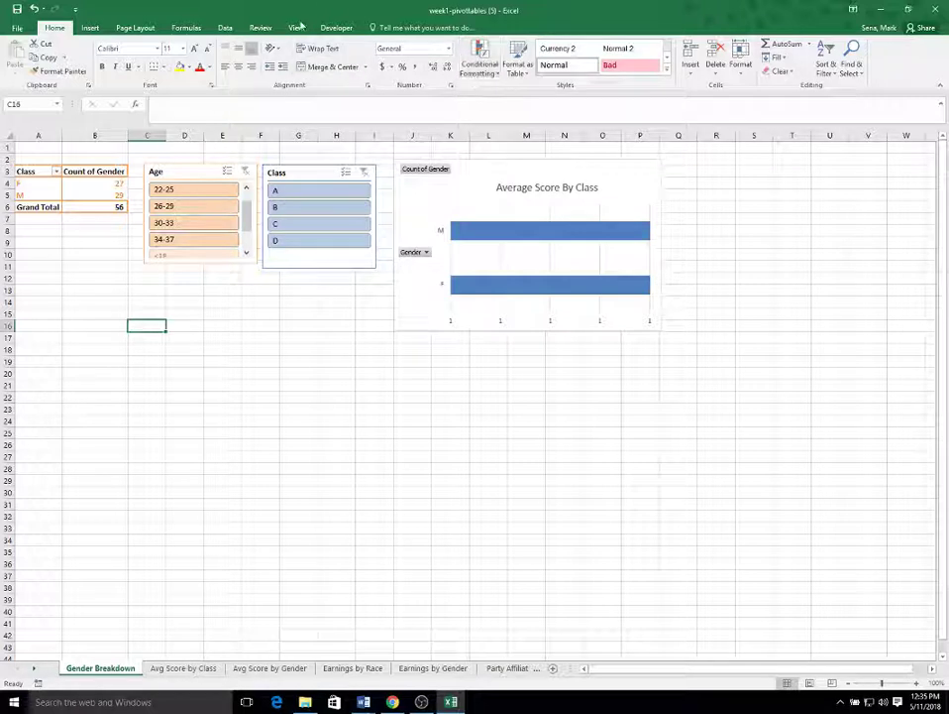
Step: Add a Score slicer for the pivot, place it below the table, and filter to 11.43%
left_click(90, 28)
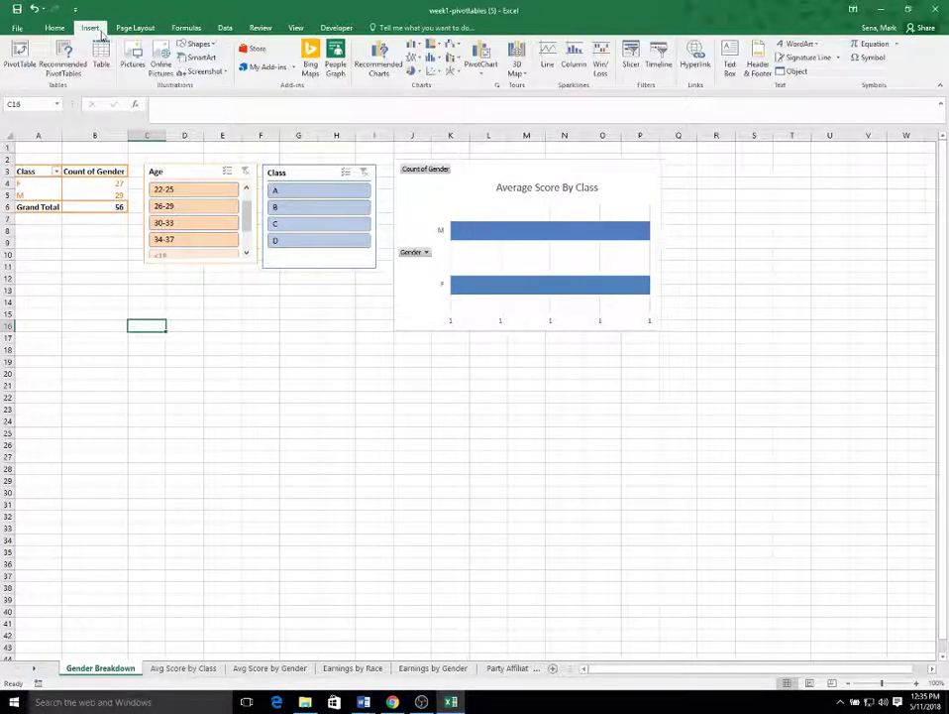
left_click(628, 63)
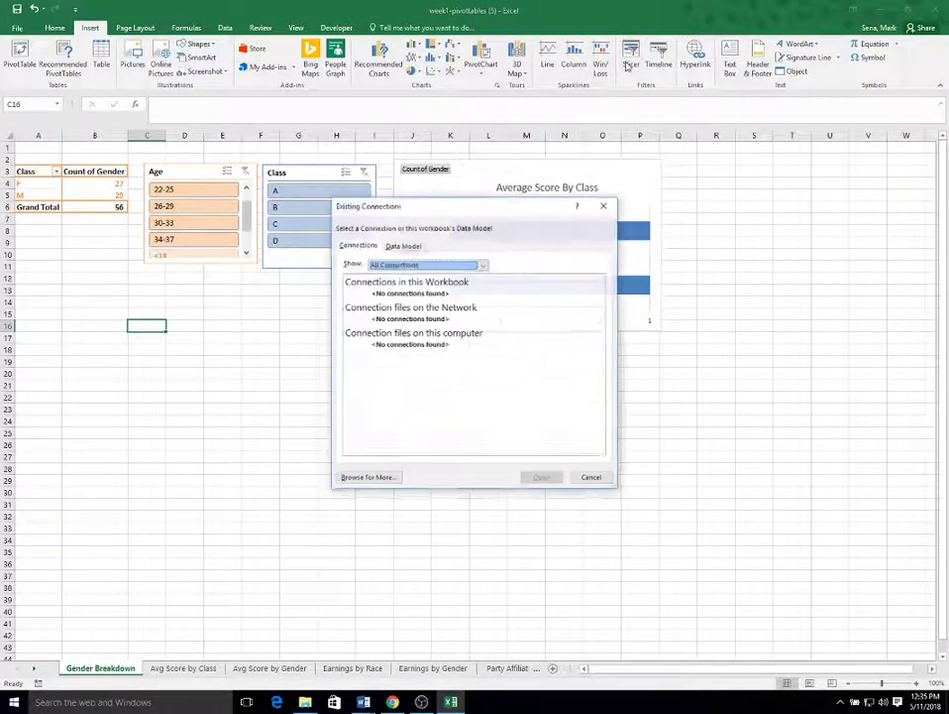
left_click(594, 474)
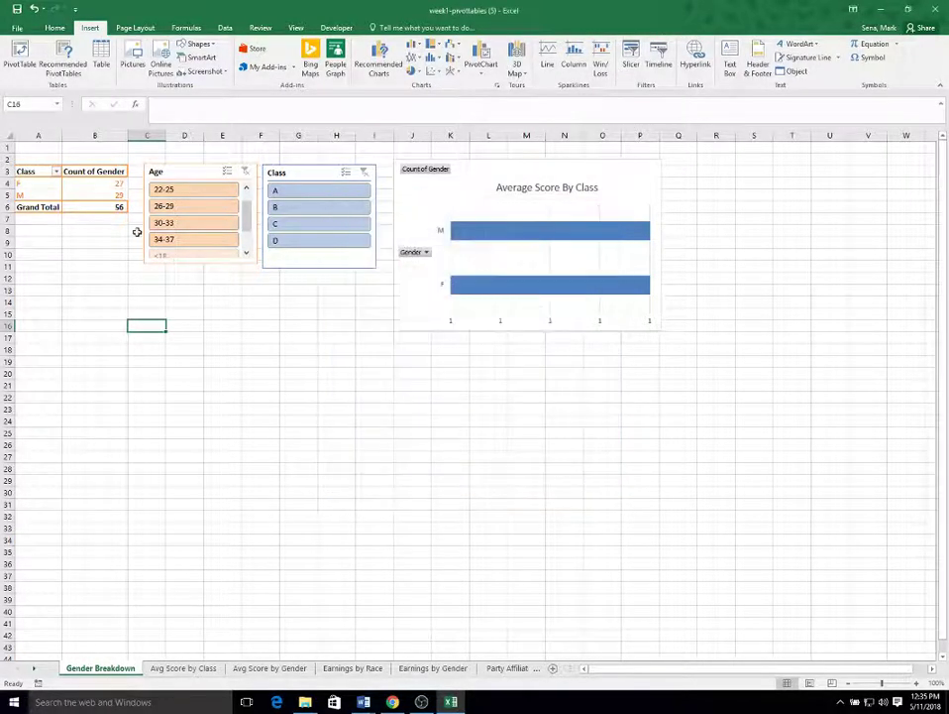
left_click(51, 194)
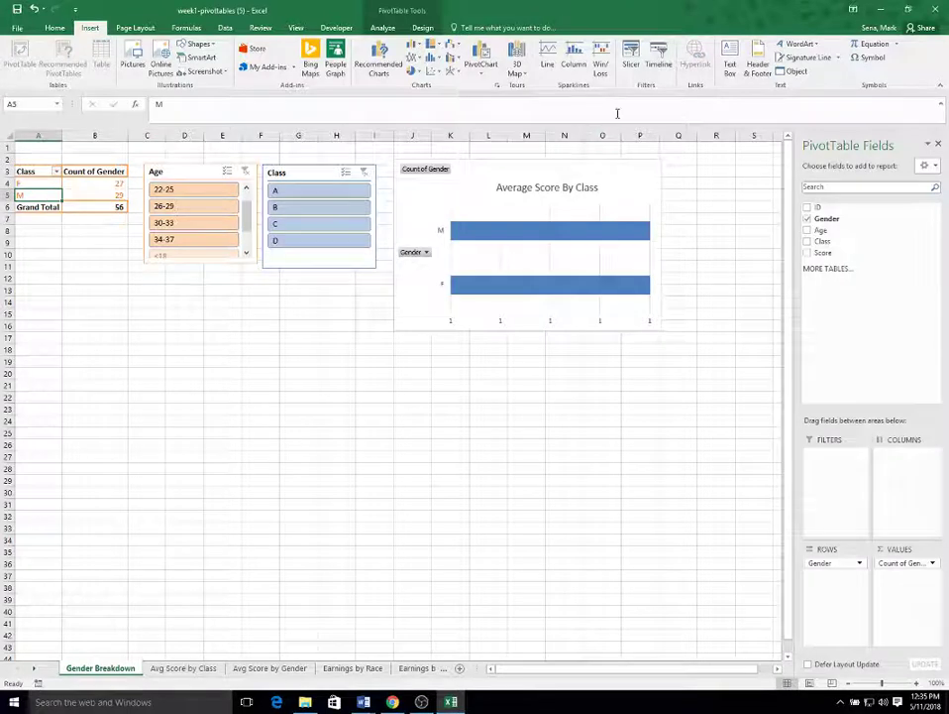
left_click(629, 62)
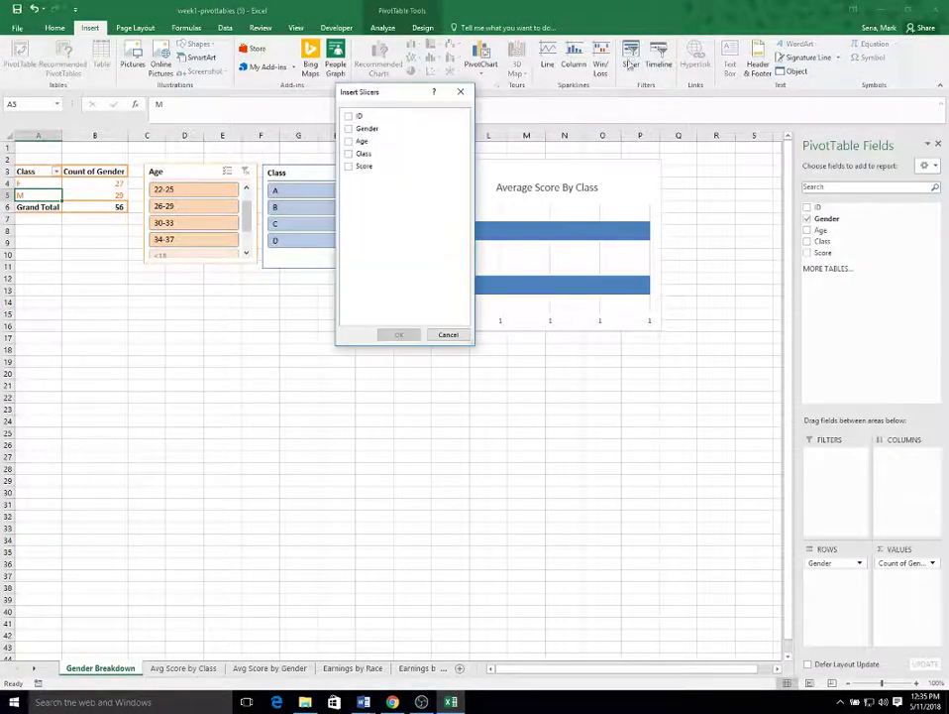
left_click(352, 171)
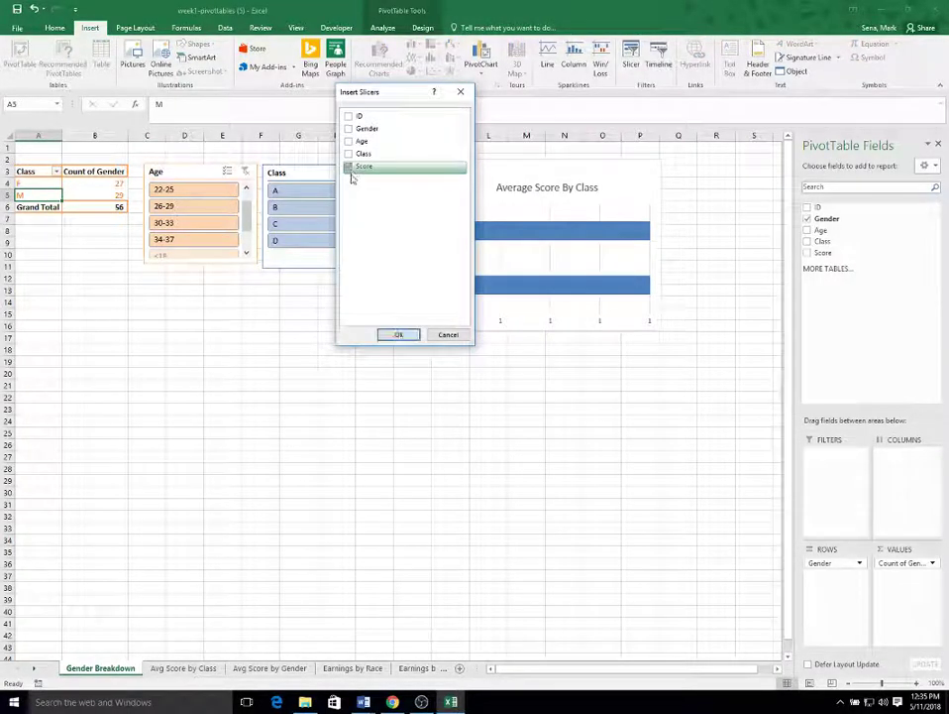
left_click(406, 336)
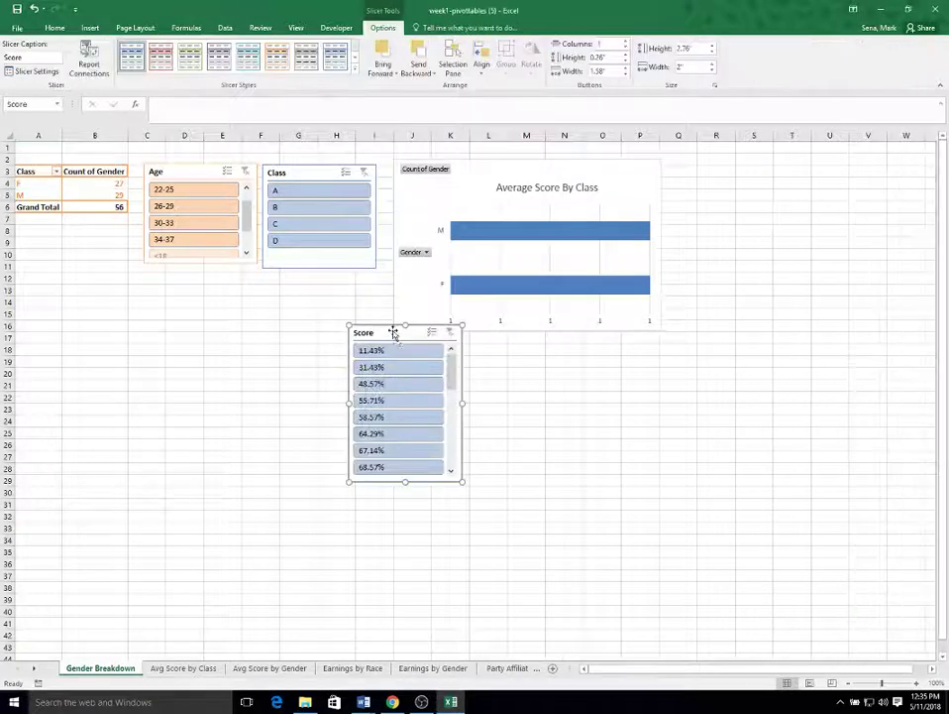
left_click_drag(394, 334, 93, 281)
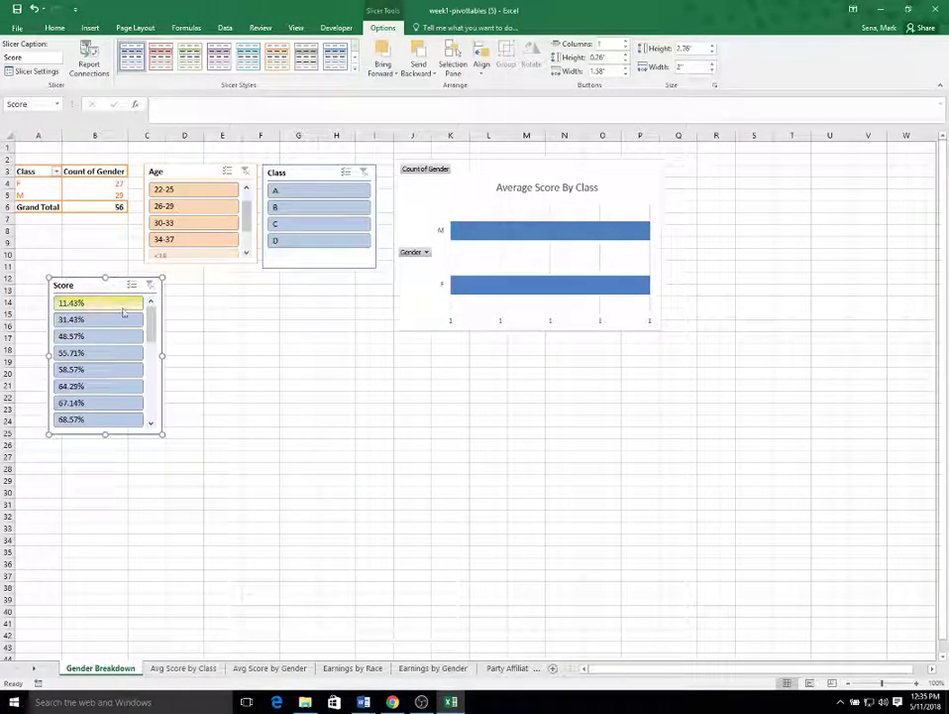
left_click(89, 301)
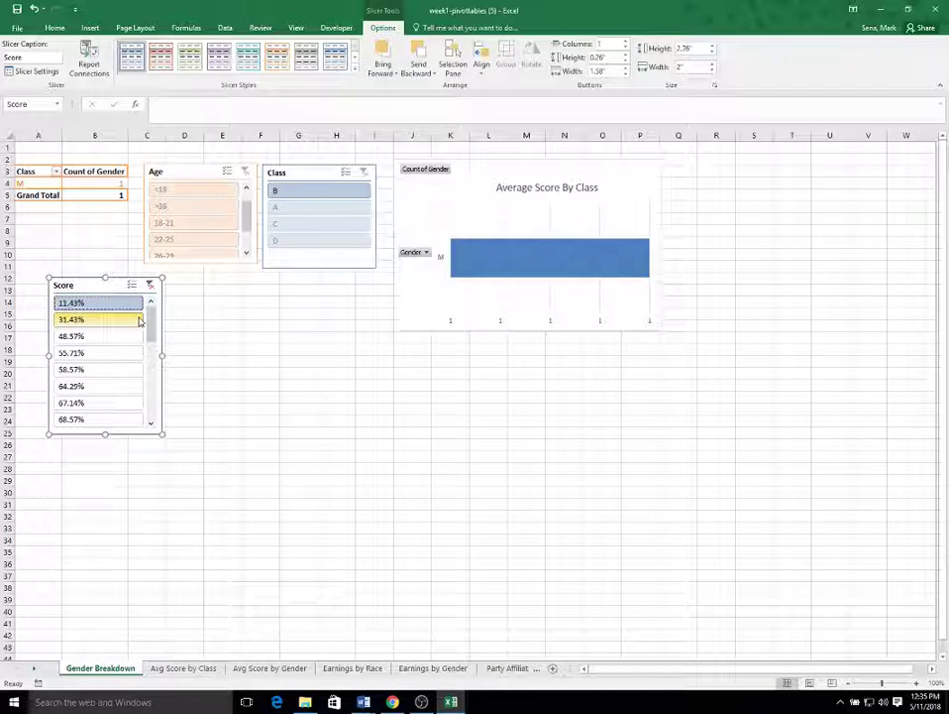
Step: Clear the Score filter, reapply 11.43%, and browse through the score items
left_click(150, 285)
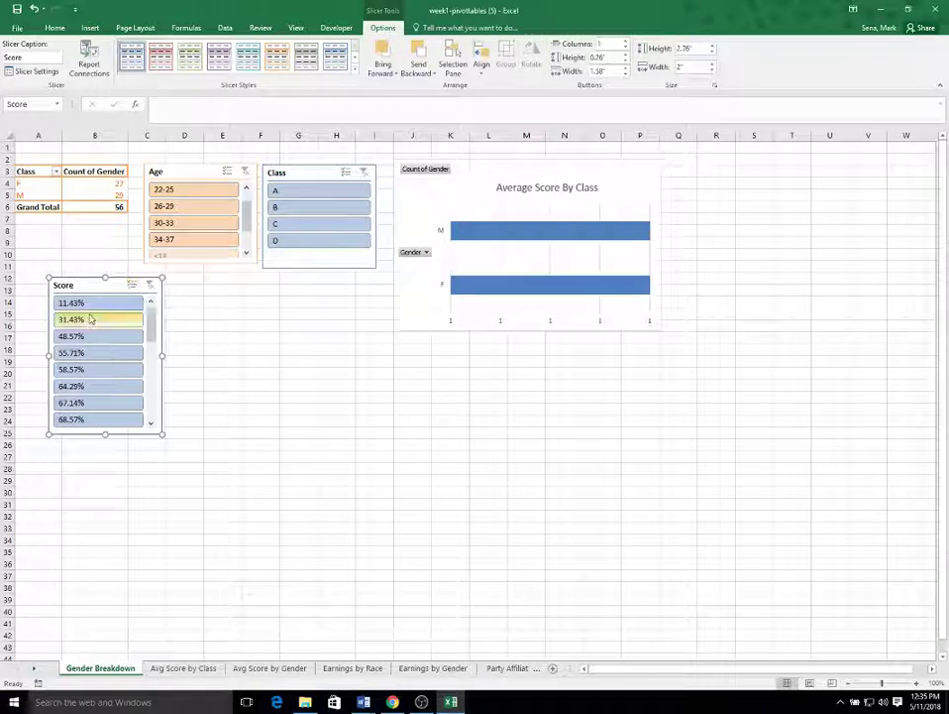
left_click(92, 305)
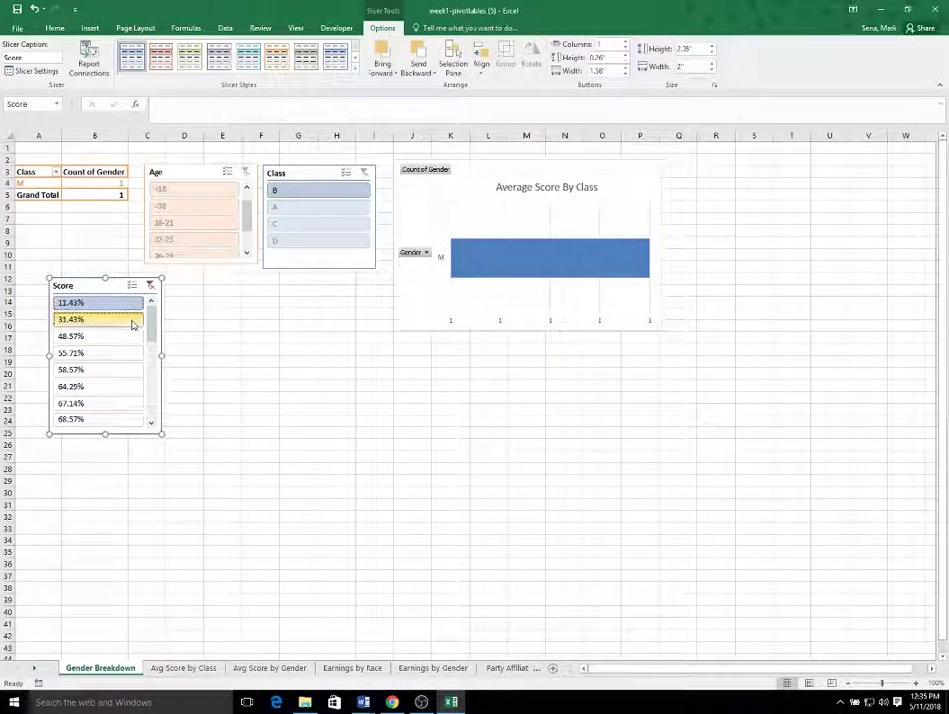
key("Down")
key("Down")
key("Down")
key("Down")
key("Down")
key("Down")
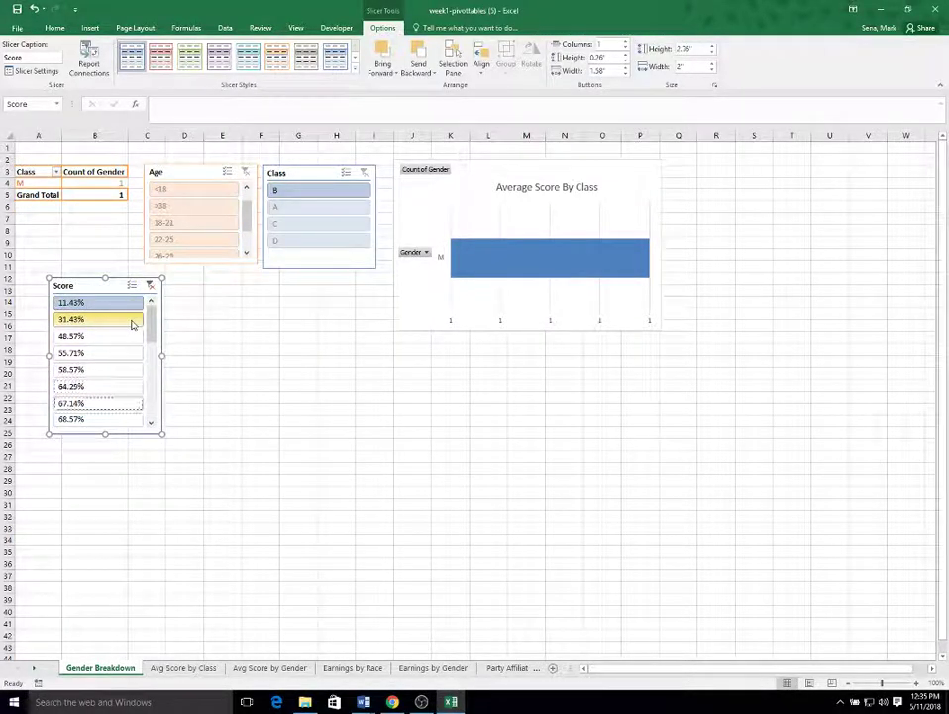
left_click_drag(93, 337, 91, 370)
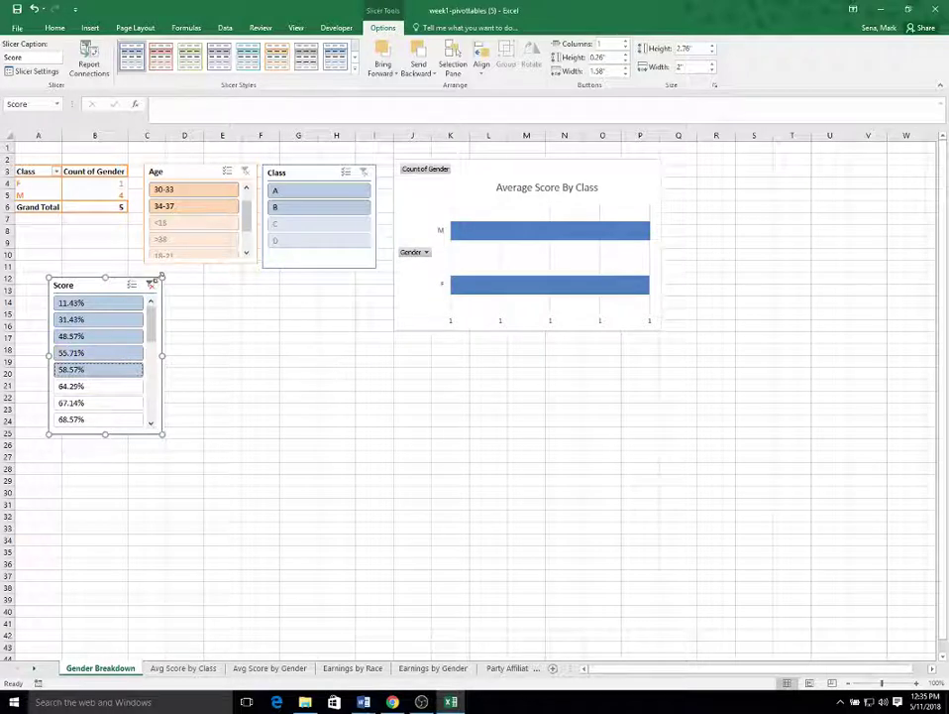
Step: Filter the Score slicer to 95.71%, 97.14%, 98.57% and 100.00%
left_click(150, 284)
left_click_drag(152, 313, 136, 419)
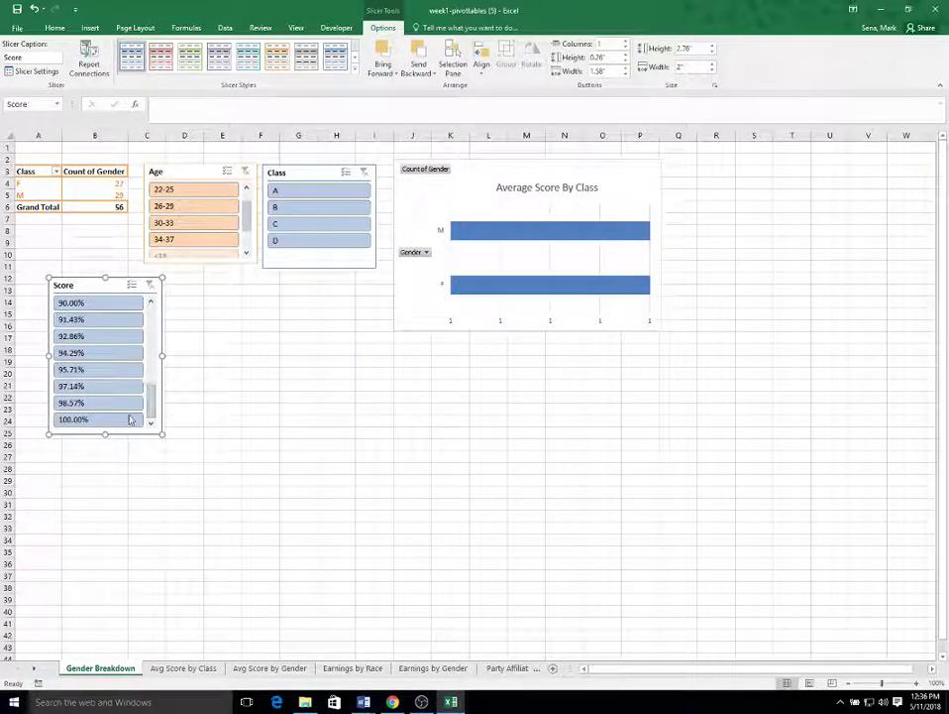
left_click(88, 373)
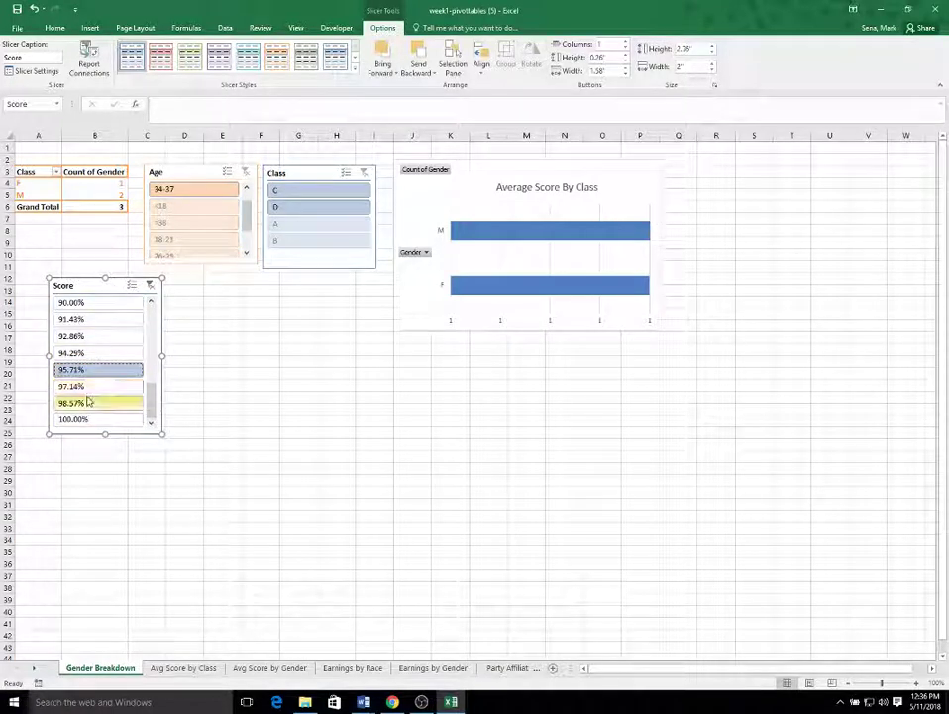
left_click(87, 389, "ctrl")
left_click(89, 402, "ctrl")
left_click(81, 421, "ctrl")
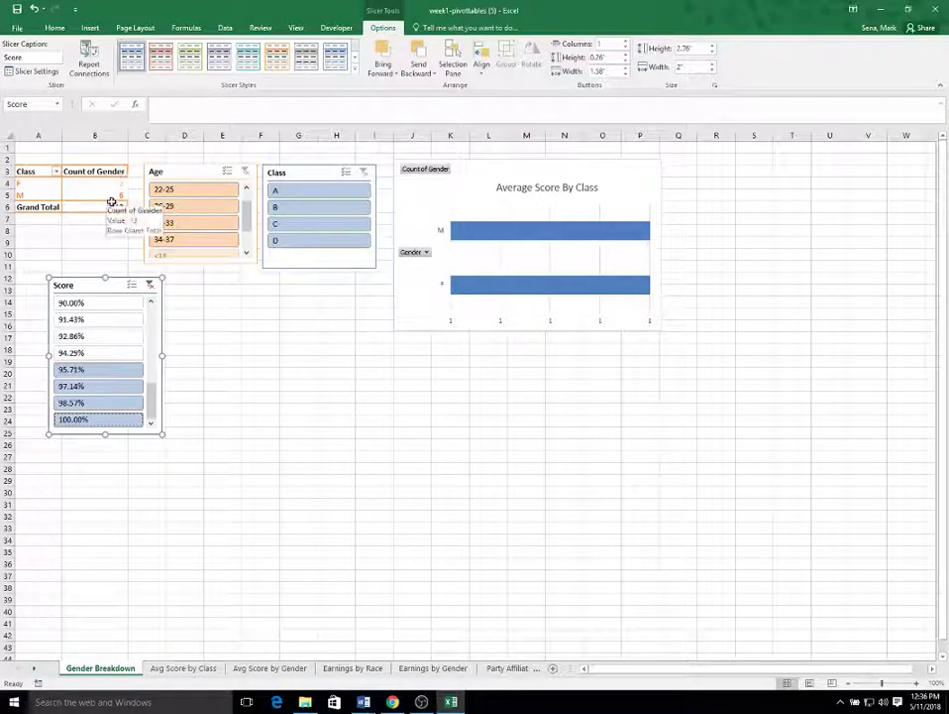
Step: Deselect the slicer and select the Average Score By Class chart
left_click(616, 403)
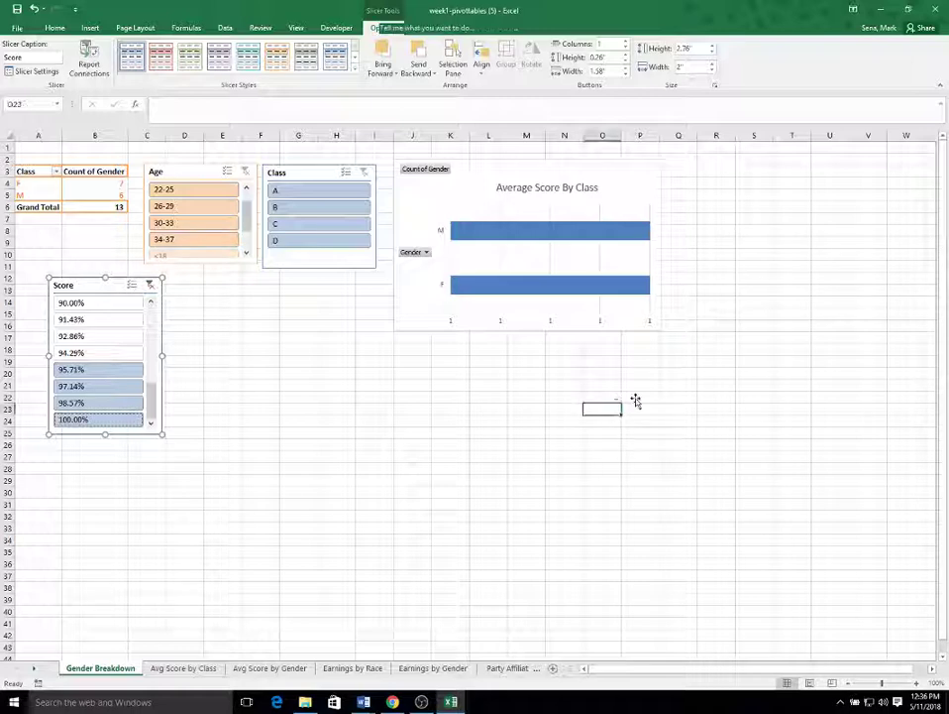
left_click(805, 274)
left_click(543, 251)
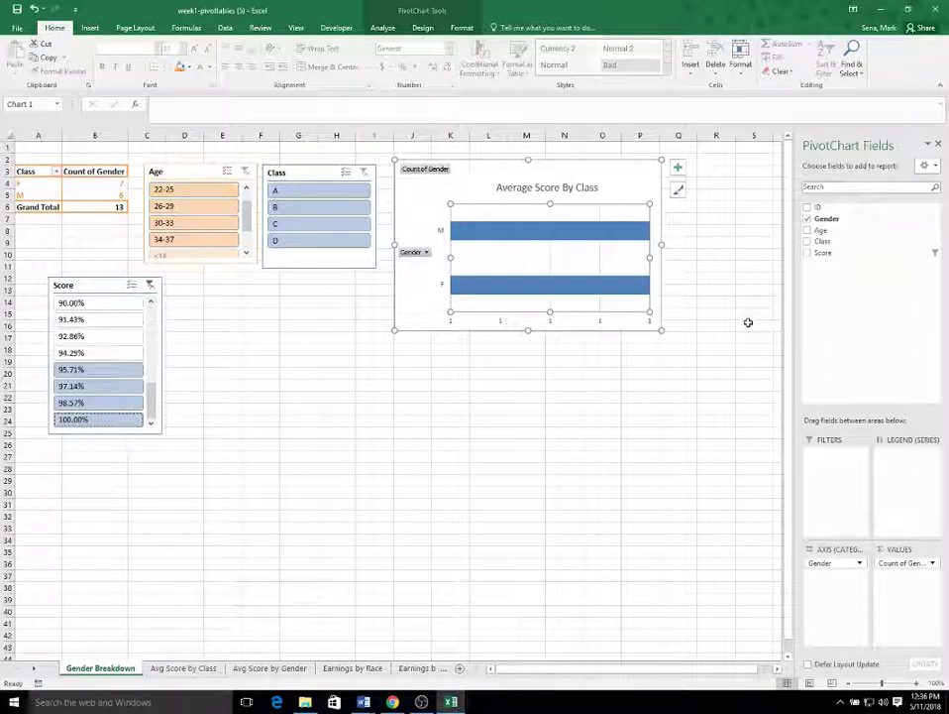
Step: Change the chart type from bar to pie
right_click(507, 205)
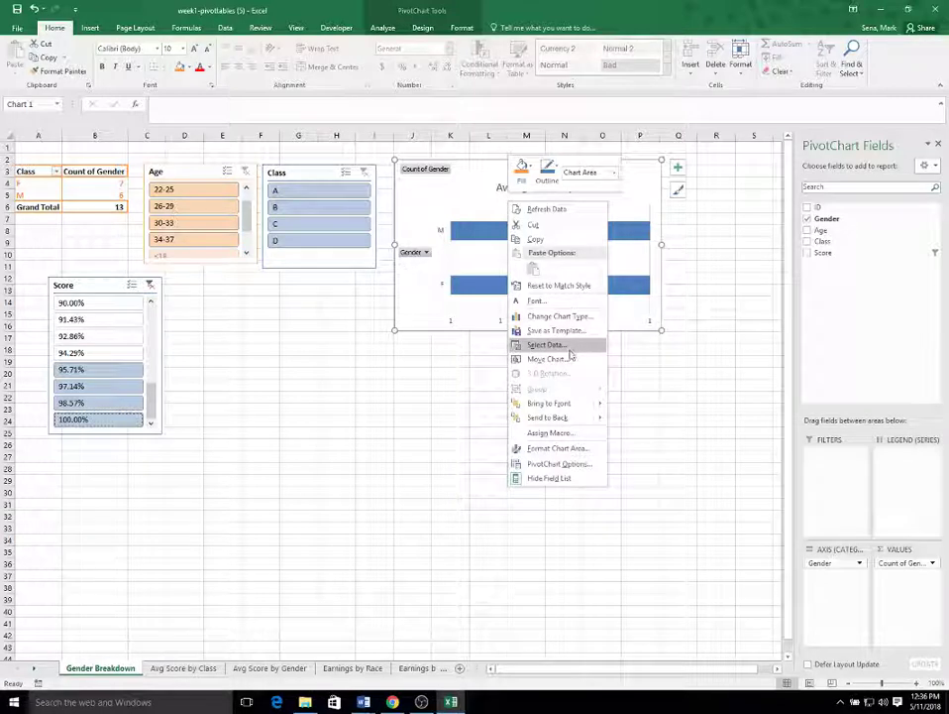
left_click(551, 316)
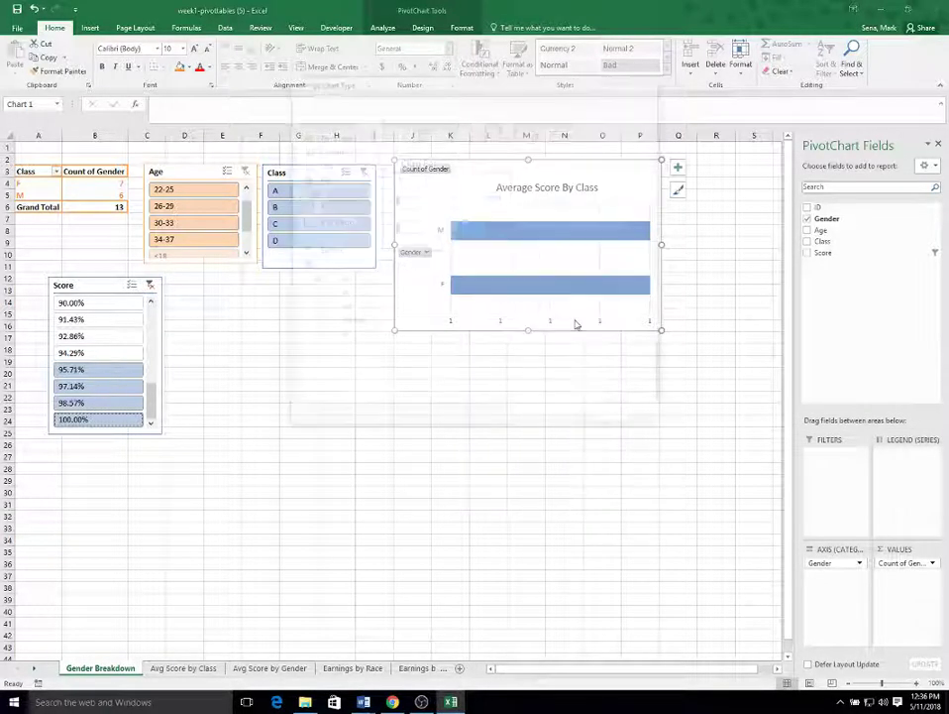
left_click(323, 180)
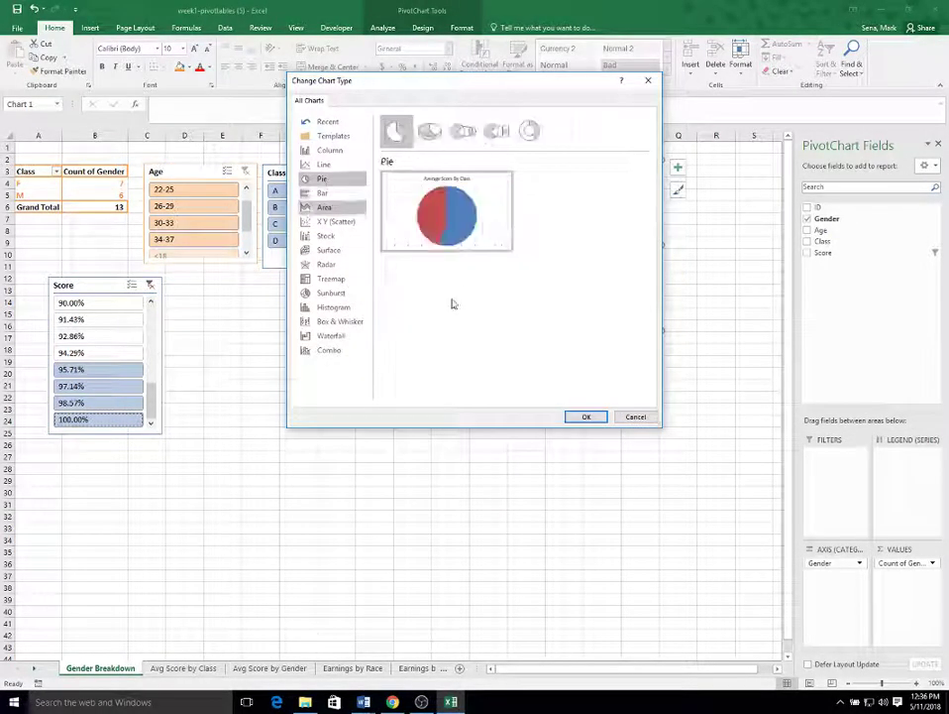
left_click(587, 416)
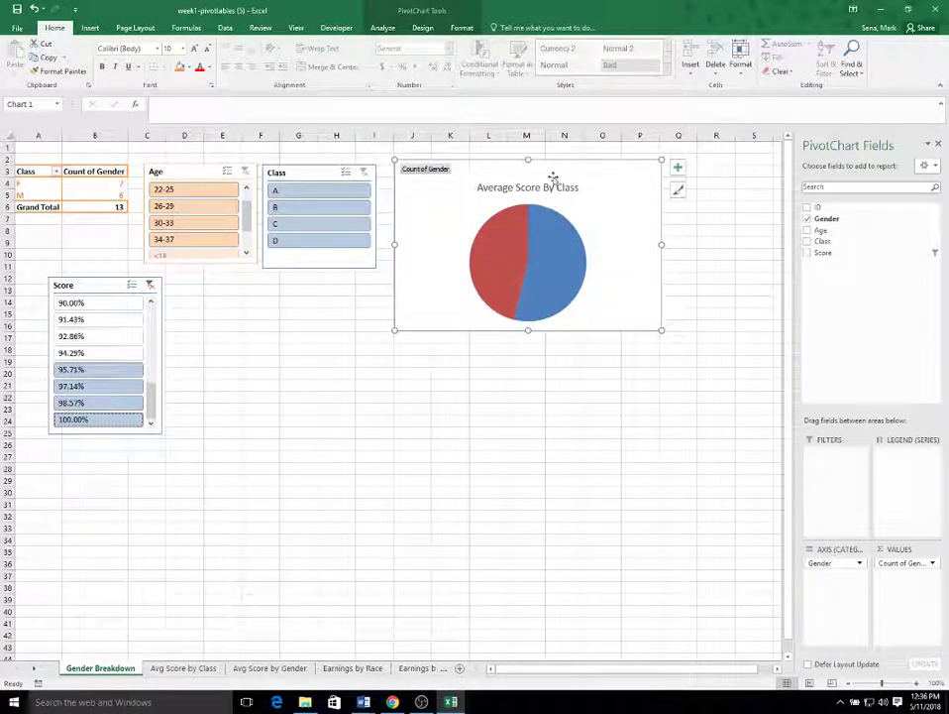
Step: Replace the chart title with 'Gender Breakdown'
left_click(521, 189)
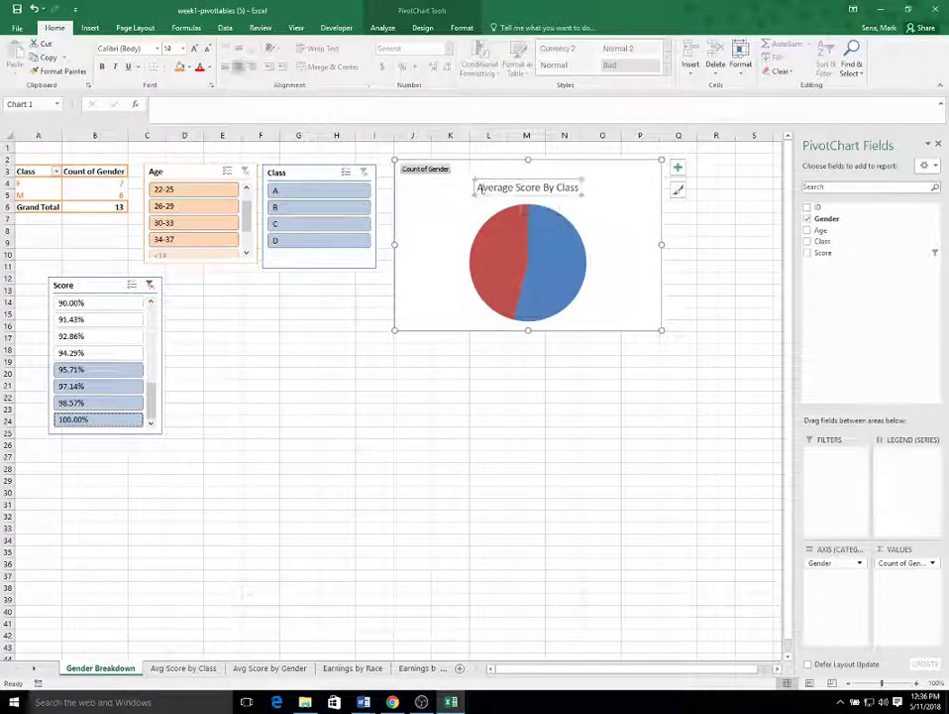
left_click_drag(479, 188, 594, 186)
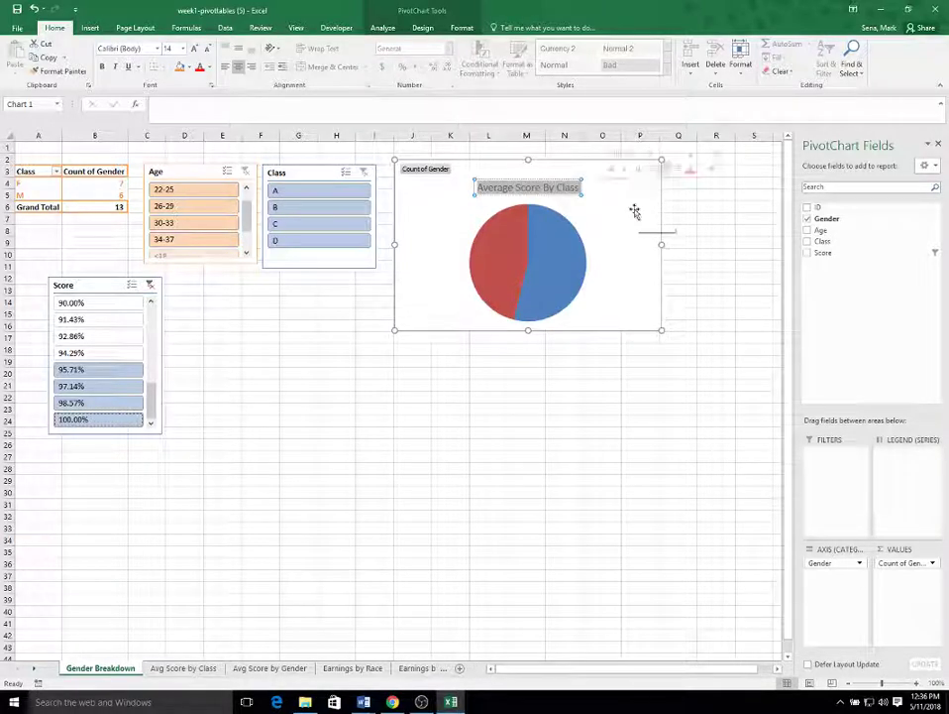
type("Gender B")
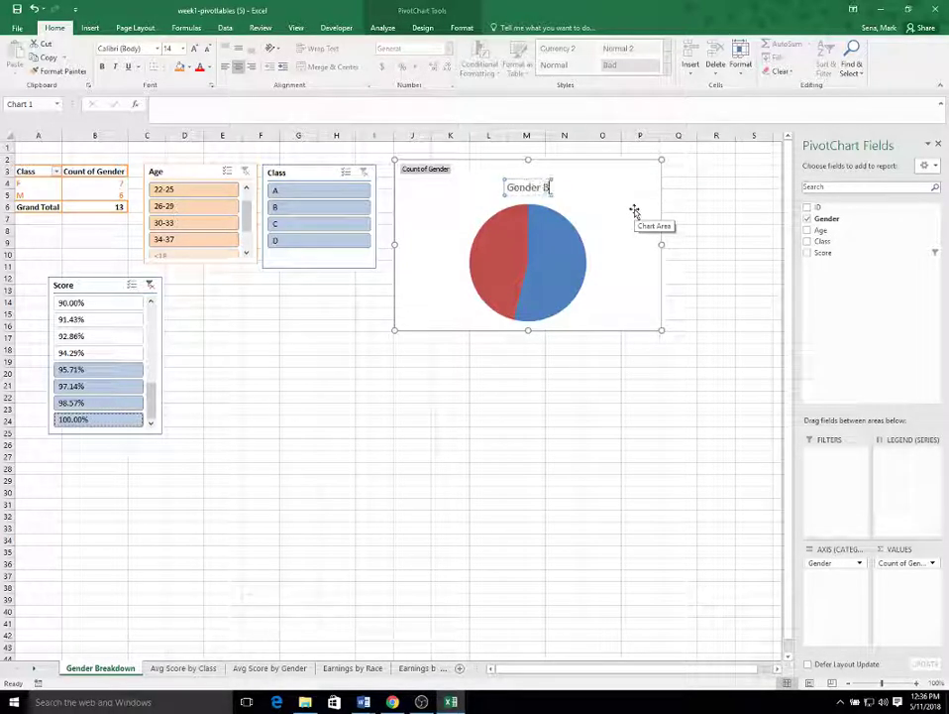
type("reakdown")
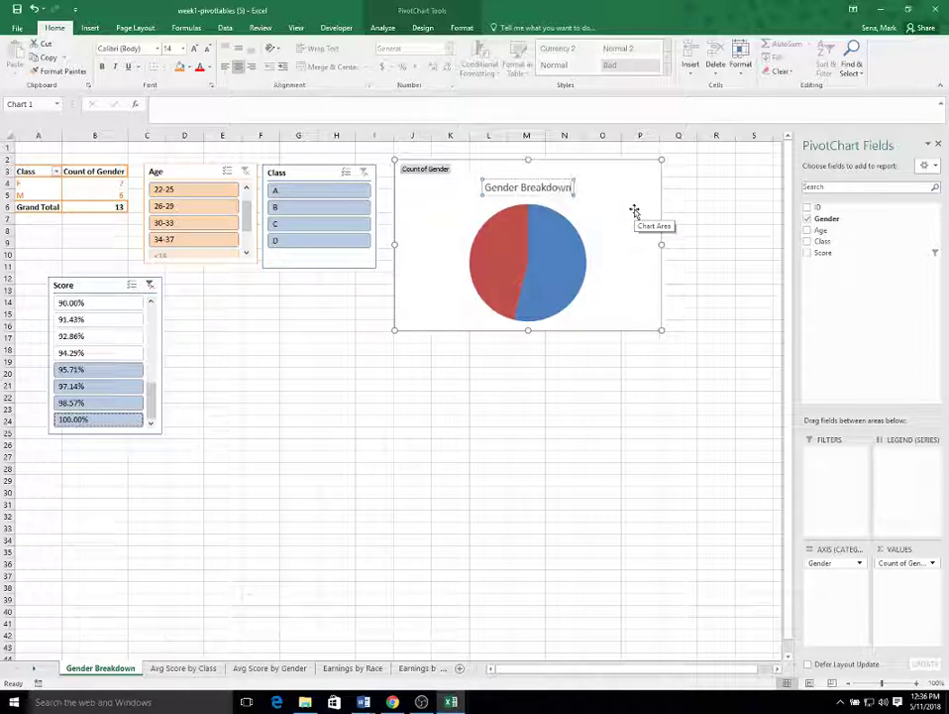
Step: Label the pie slices with category name and percentage instead of counts
left_click(566, 397)
left_click(534, 252)
right_click(535, 256)
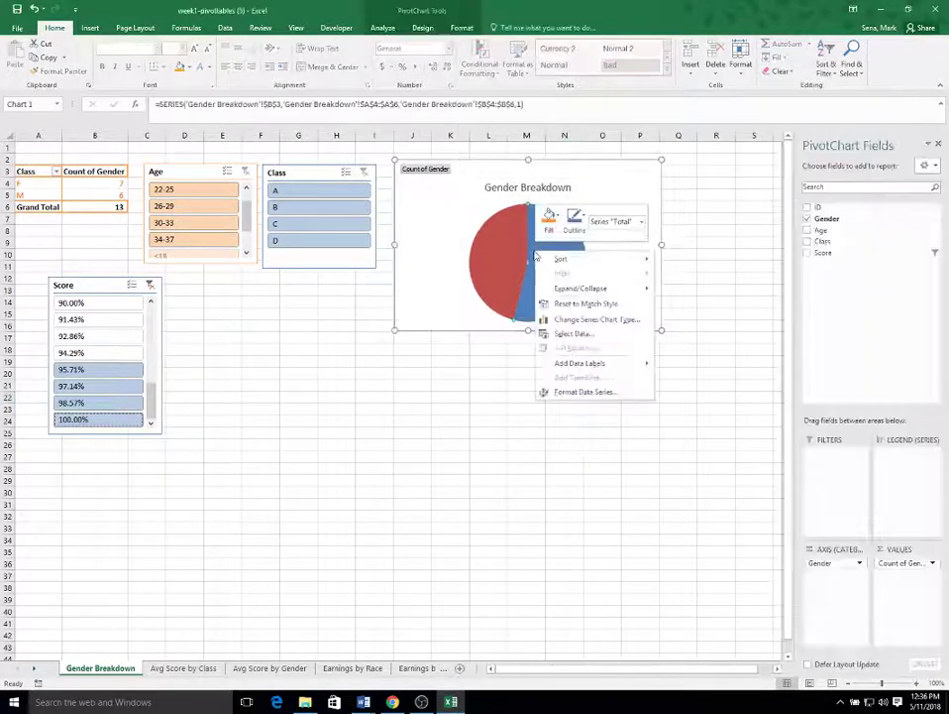
key("Escape")
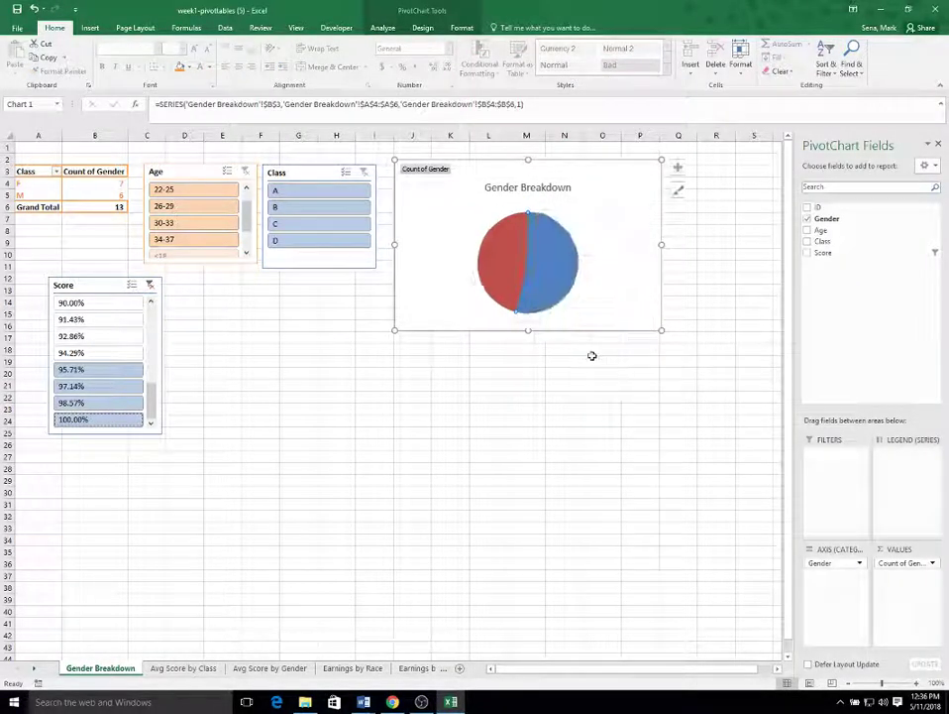
right_click(561, 260)
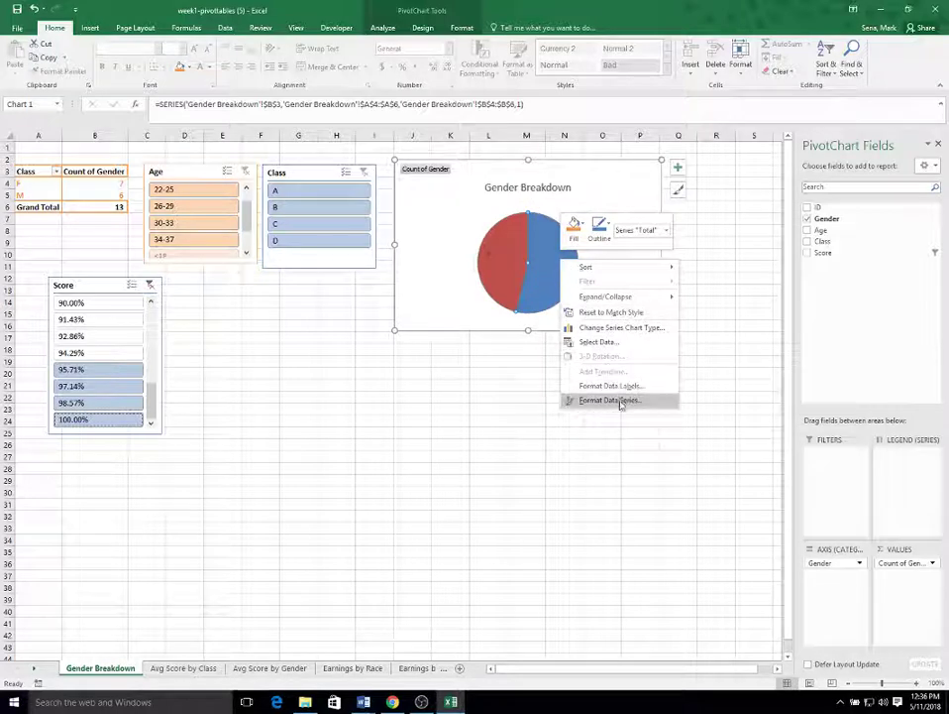
left_click(626, 388)
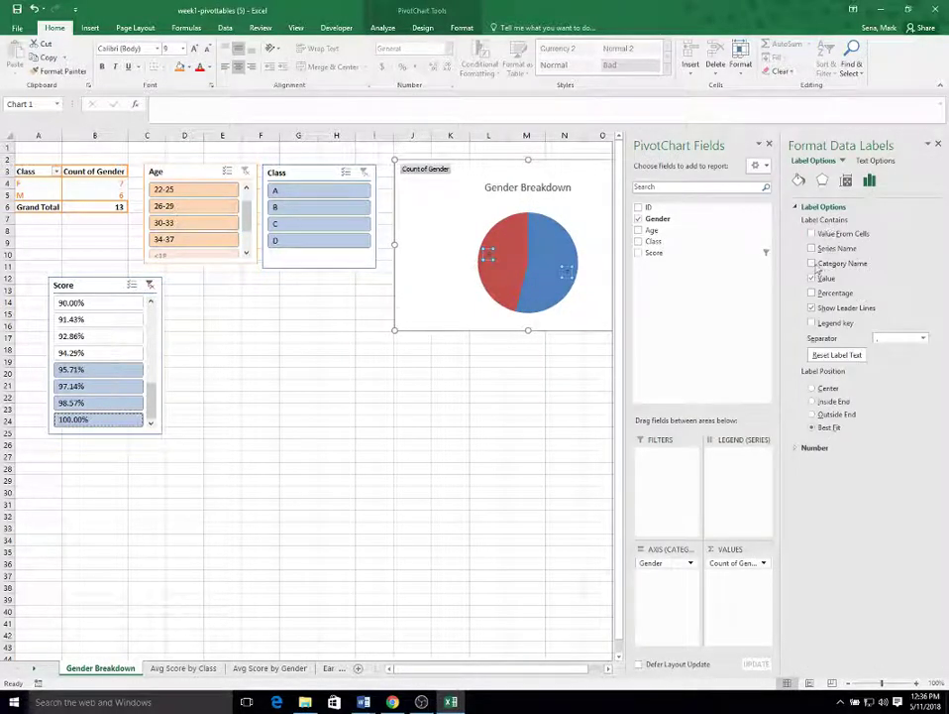
left_click(813, 264)
left_click(813, 293)
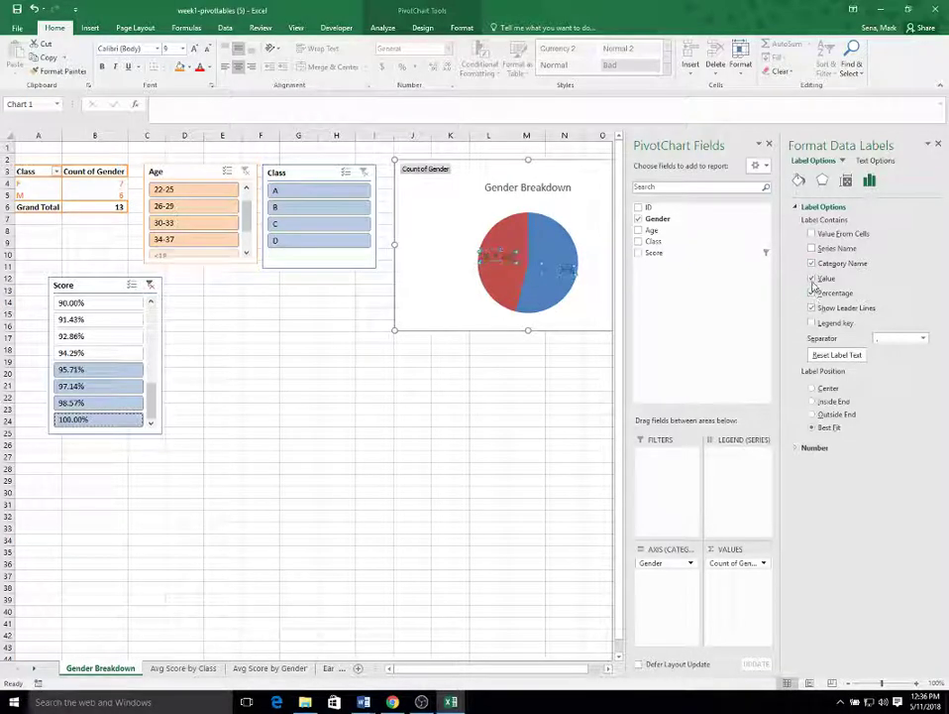
left_click(812, 280)
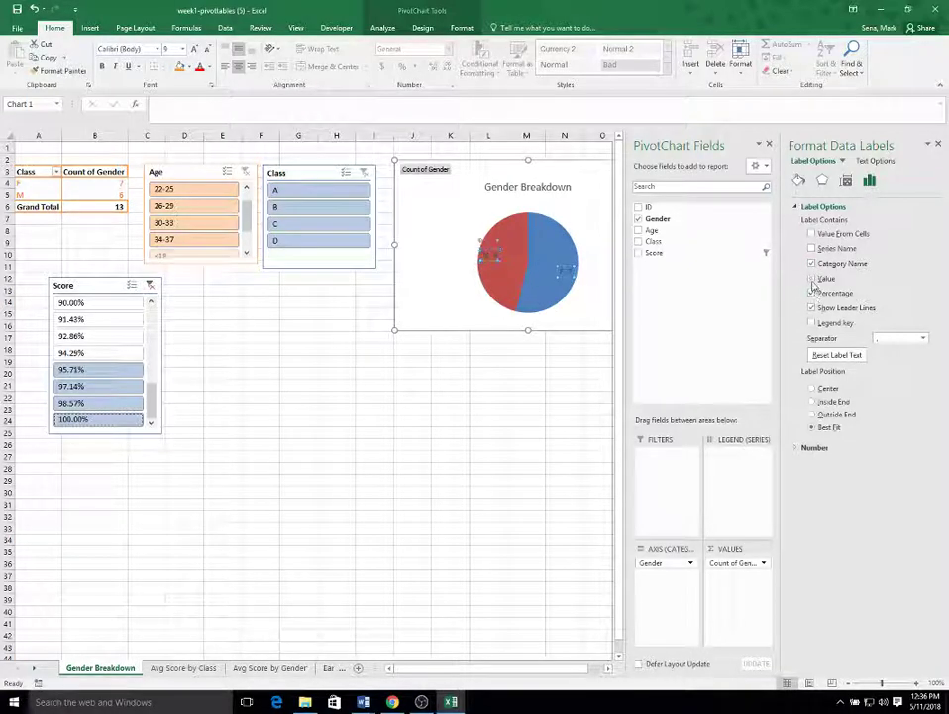
Step: Clear the Score slicer filter so all 56 responses are counted
left_click(487, 385)
left_click(407, 413)
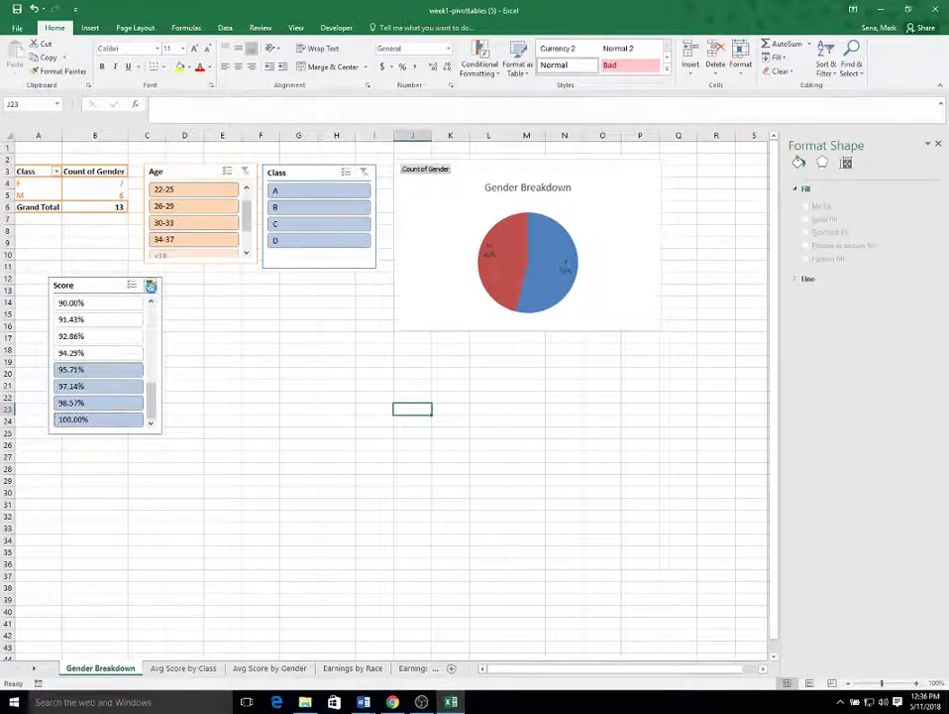
left_click(150, 285)
left_click(548, 407)
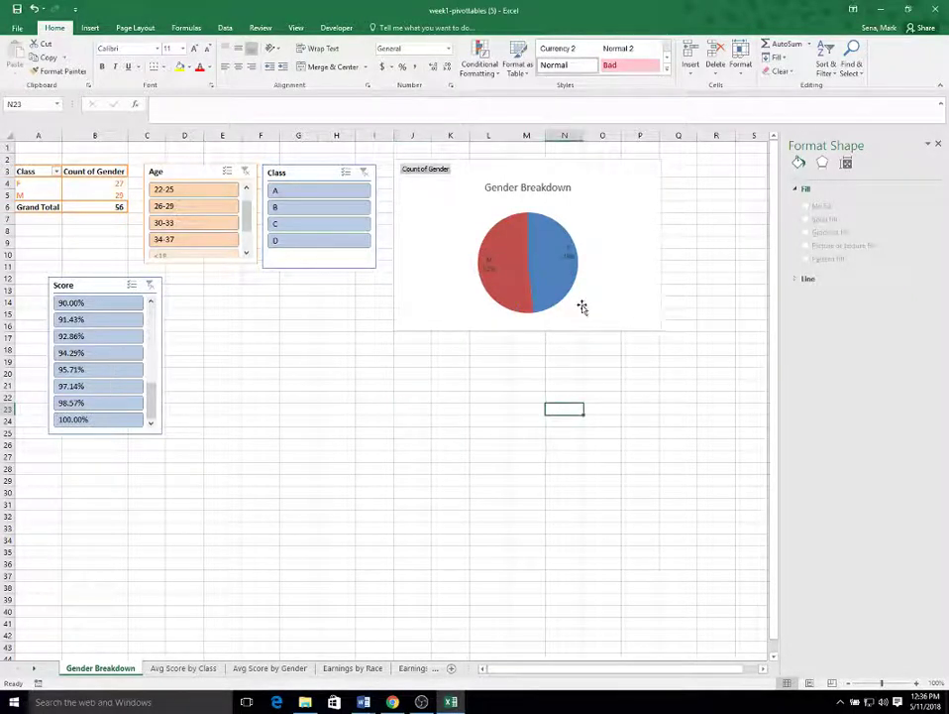
Step: Enlarge the Gender Breakdown pie chart downward
left_click(583, 299)
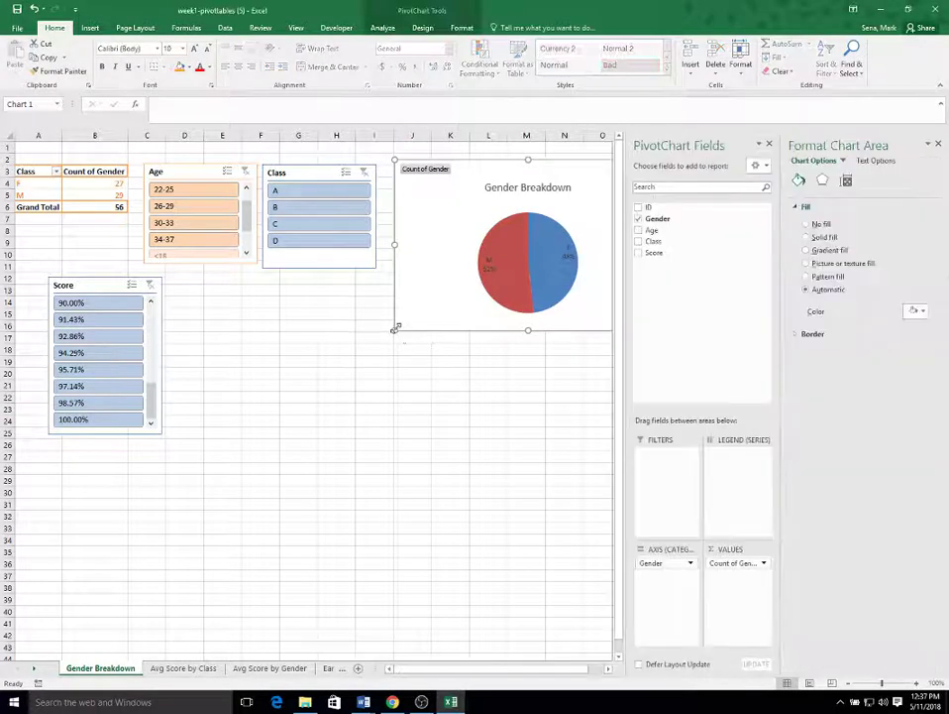
left_click_drag(395, 328, 383, 365)
left_click(397, 455)
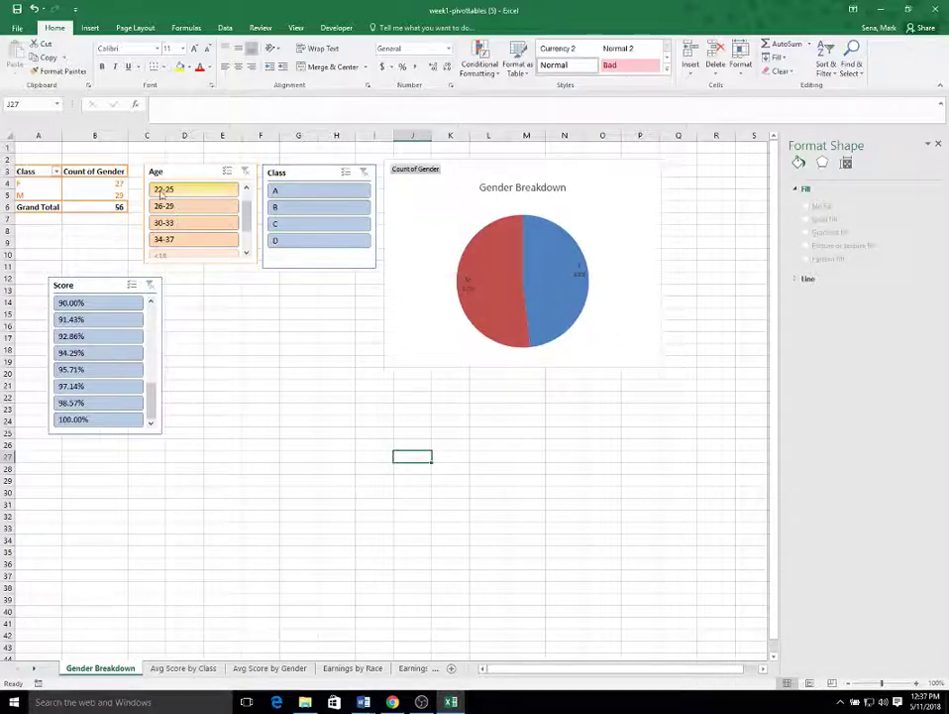
Step: Test Age filters (22-25, 30-37, under 18), clear them, and close the Format Shape pane
left_click(197, 197)
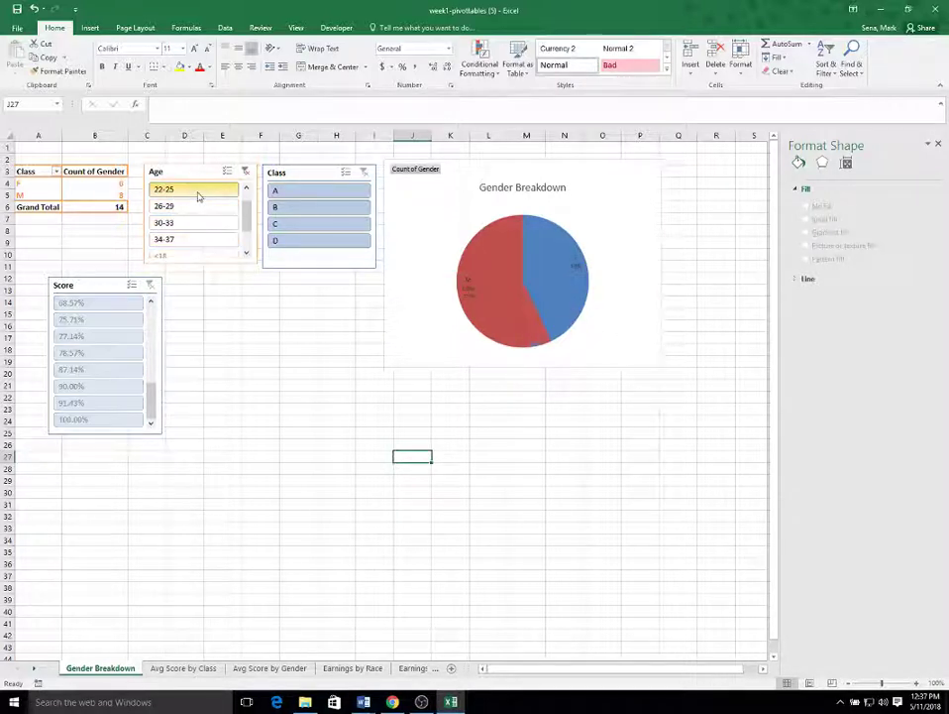
left_click(195, 242)
left_click(188, 222, "ctrl")
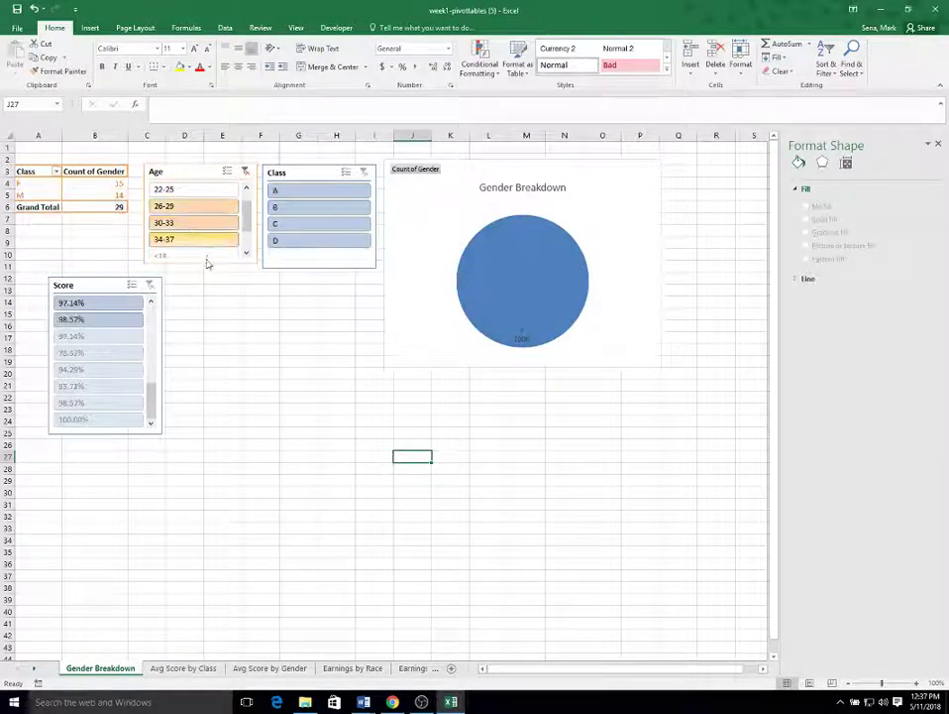
left_click(208, 257, "ctrl")
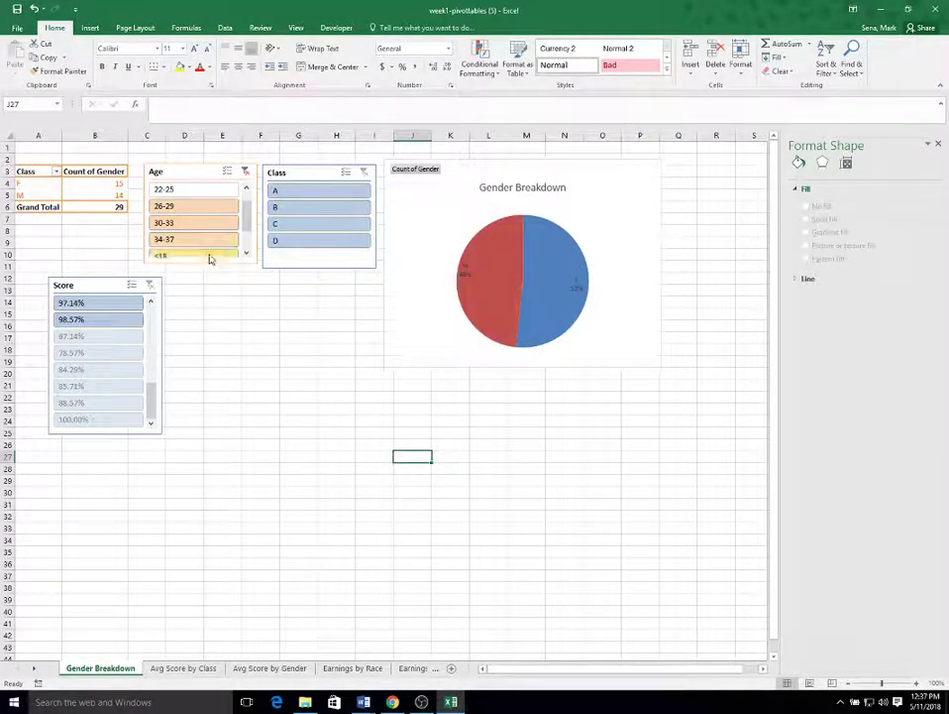
left_click(246, 173)
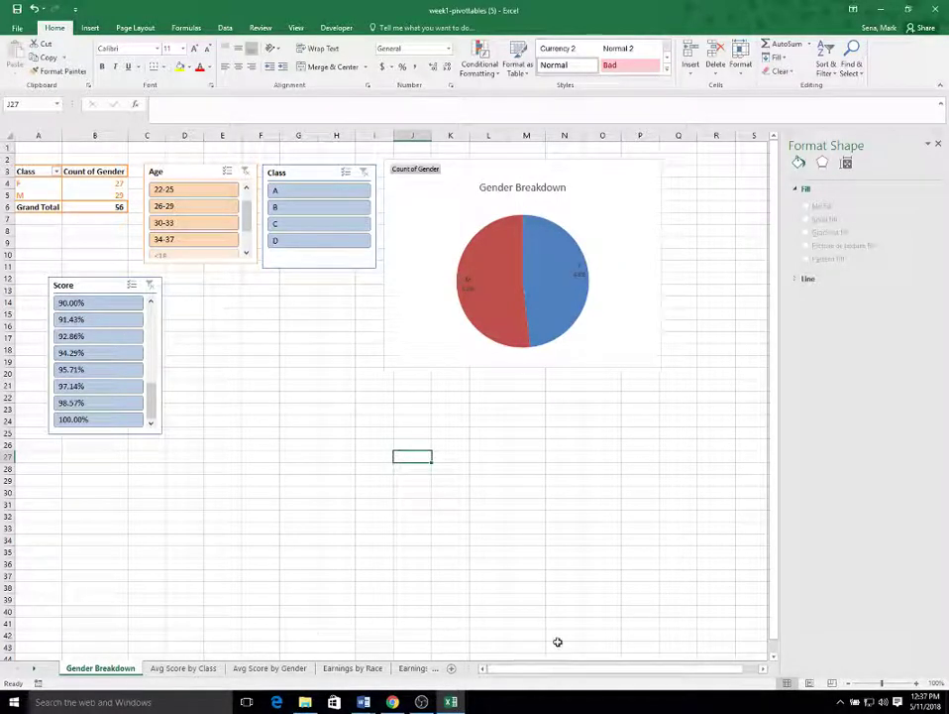
left_click(937, 146)
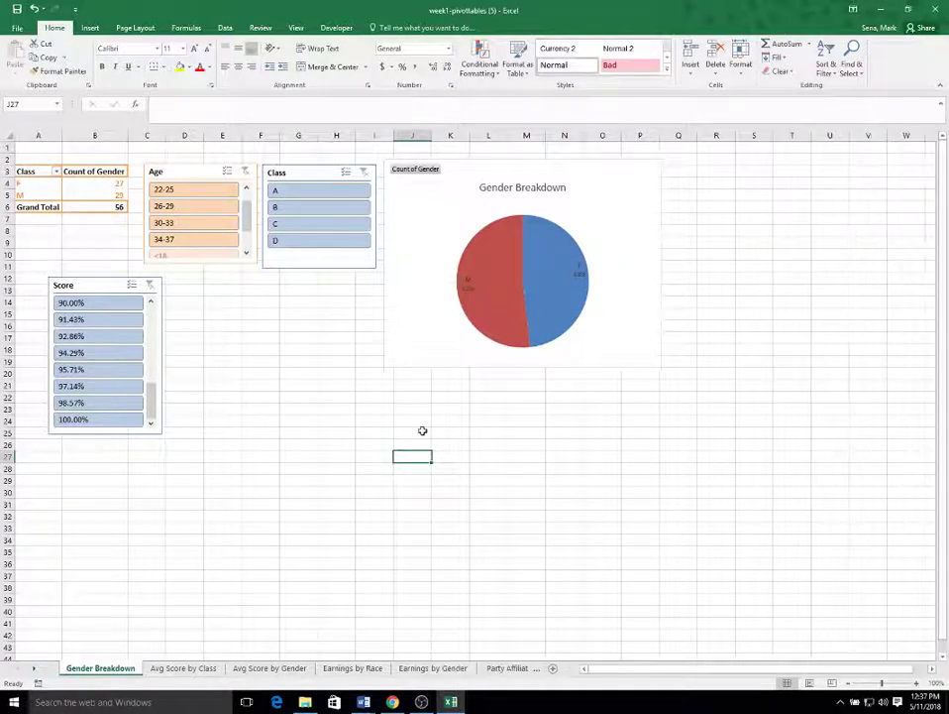
Step: Review the charts on the Avg Score by Class and Avg Score by Gender sheets
left_click(188, 668)
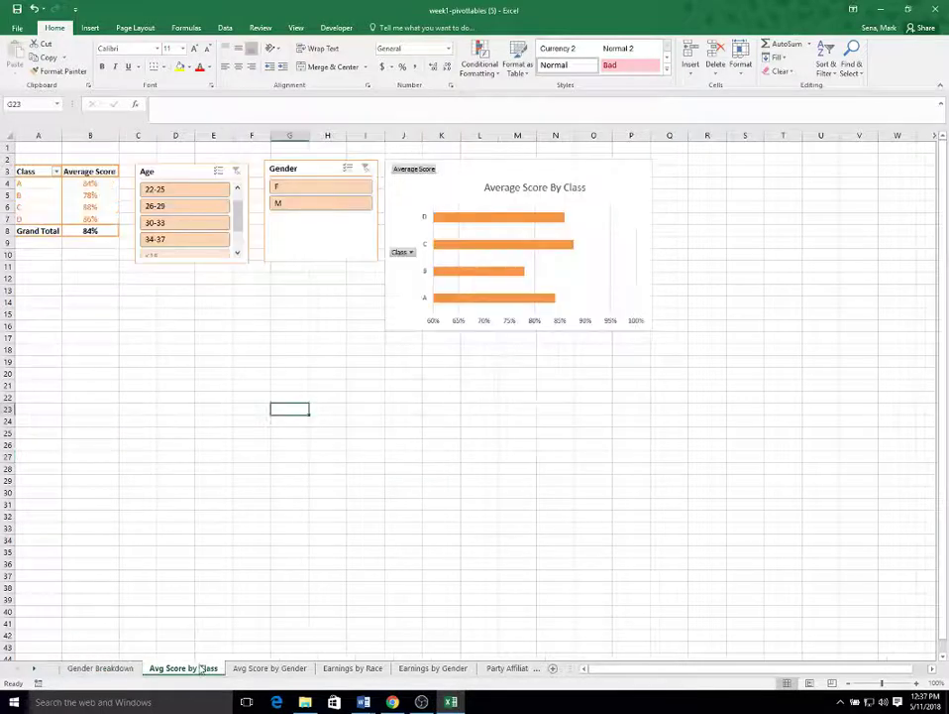
left_click(276, 668)
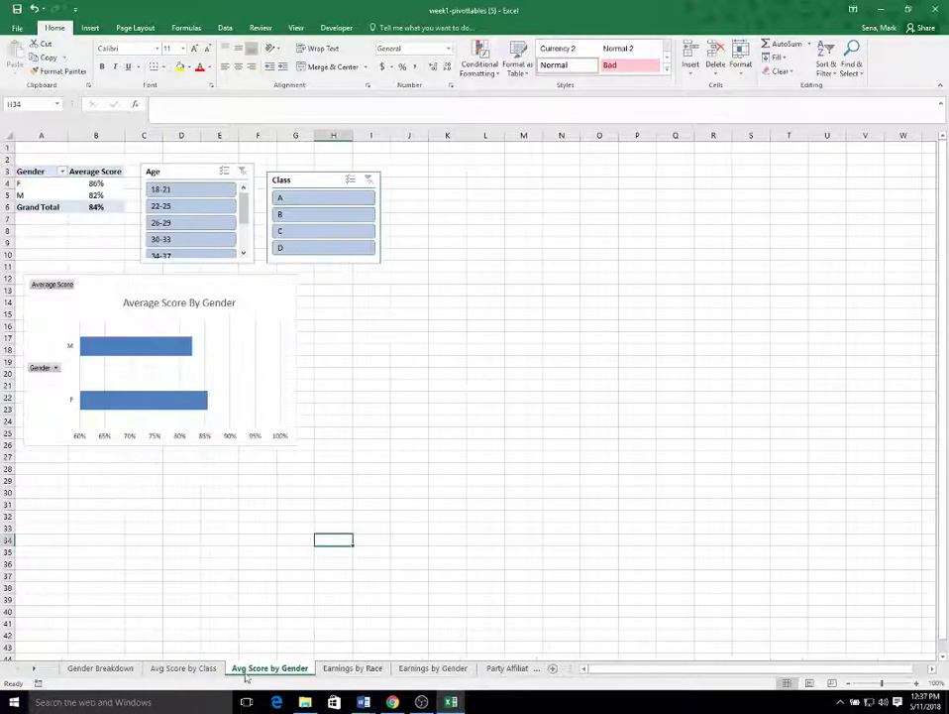
left_click(183, 668)
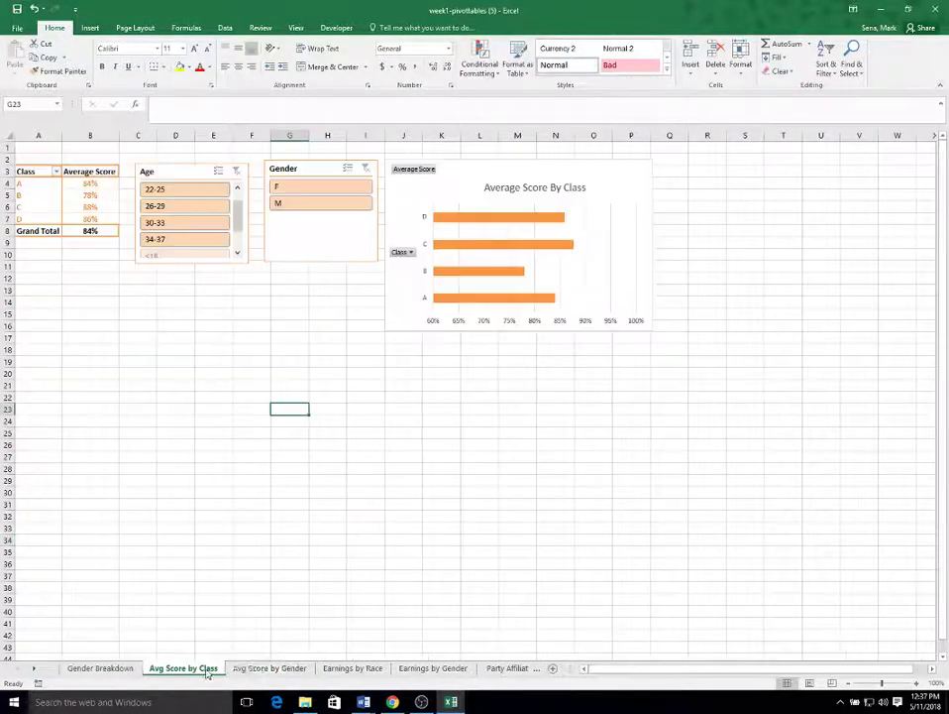
left_click(269, 668)
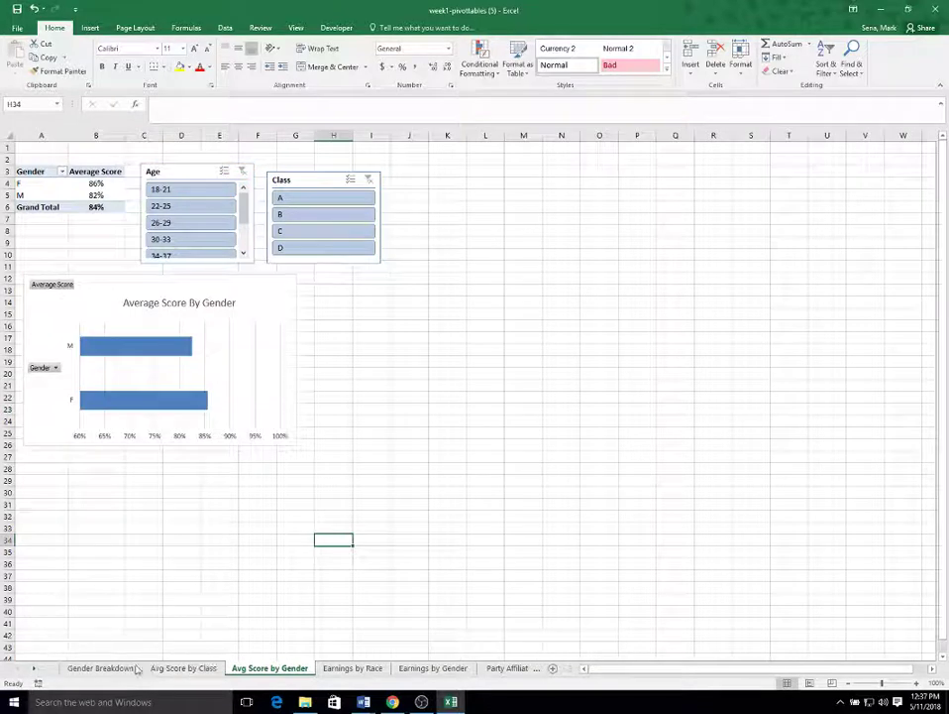
left_click(33, 670)
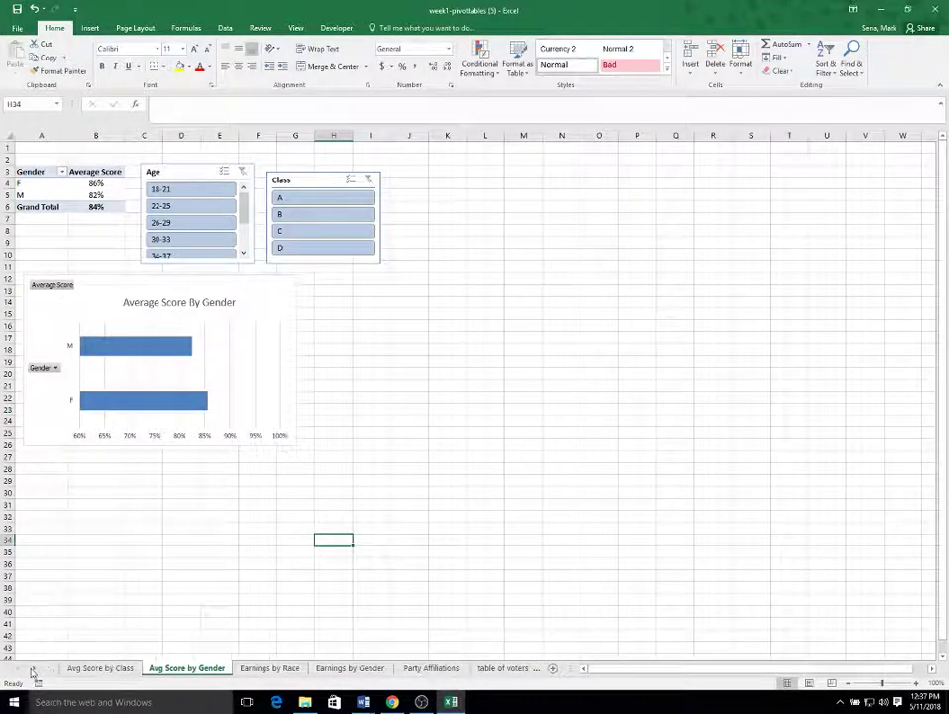
left_click(33, 670)
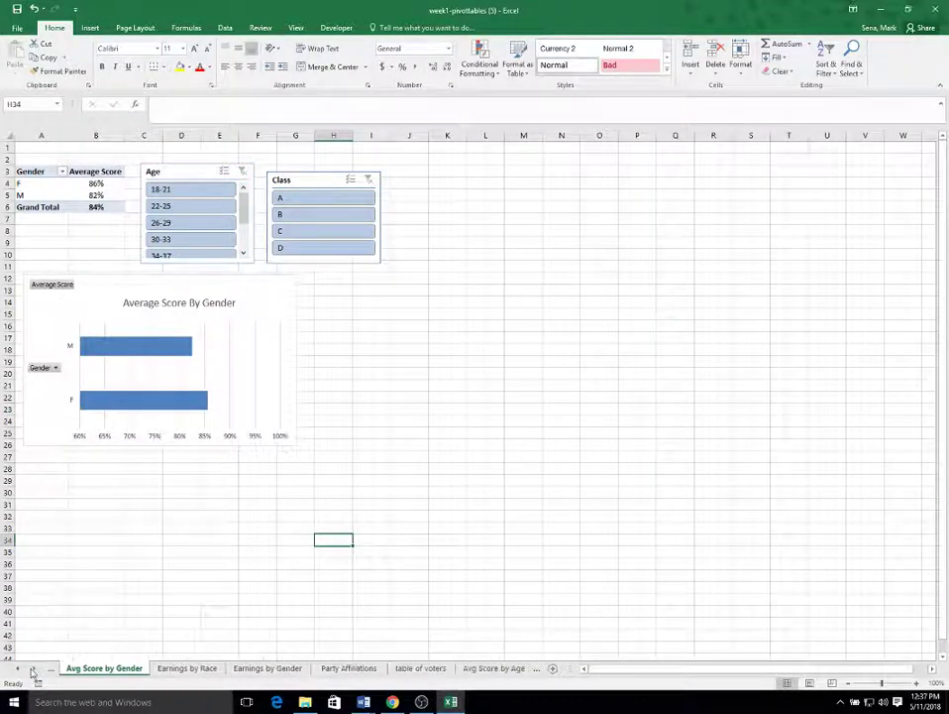
Step: Check Earnings by Race and Avg Score by Class, return to Gender Breakdown, and save
left_click(188, 669)
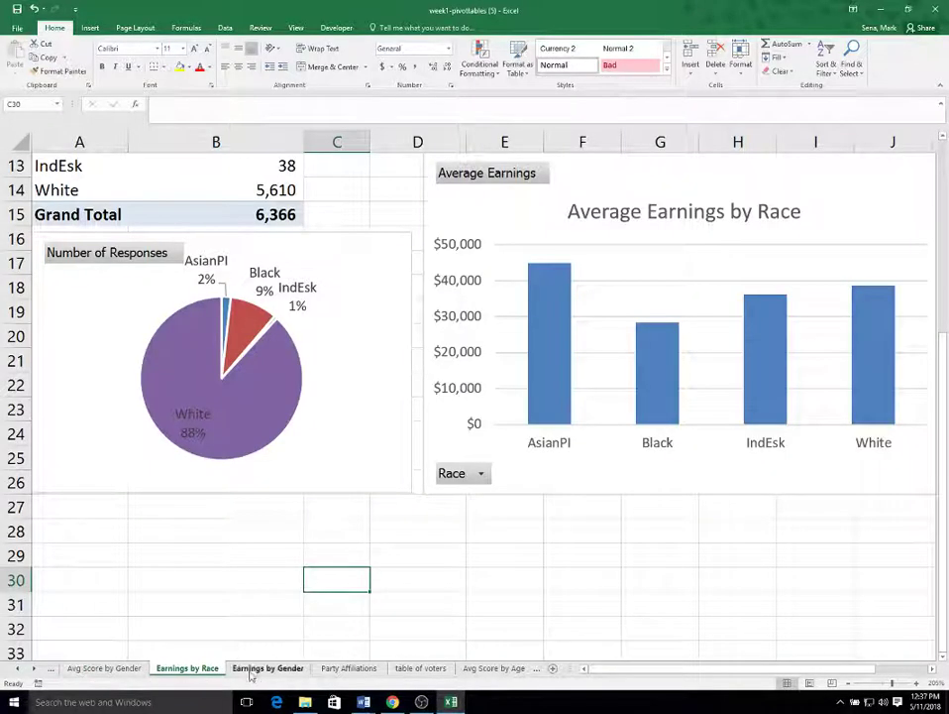
left_click(17, 670)
left_click(17, 670)
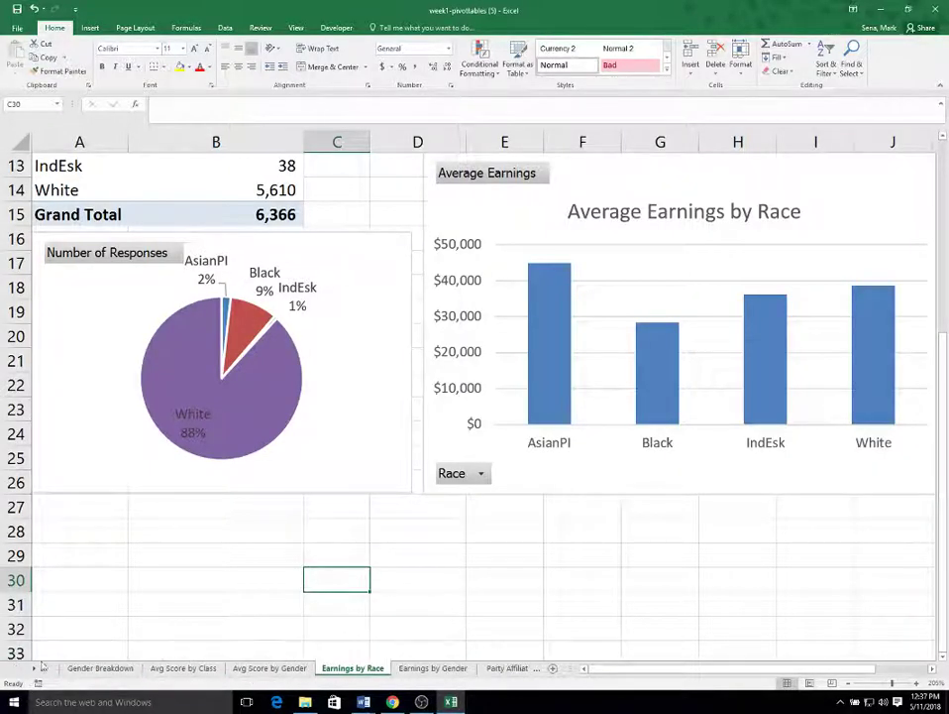
left_click(163, 671)
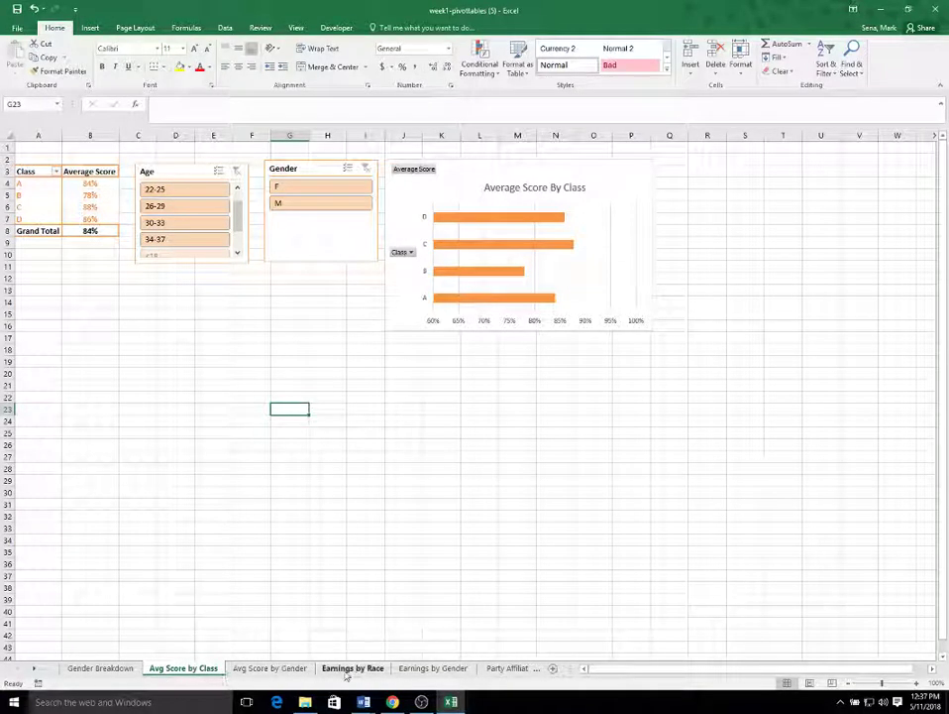
left_click(81, 670)
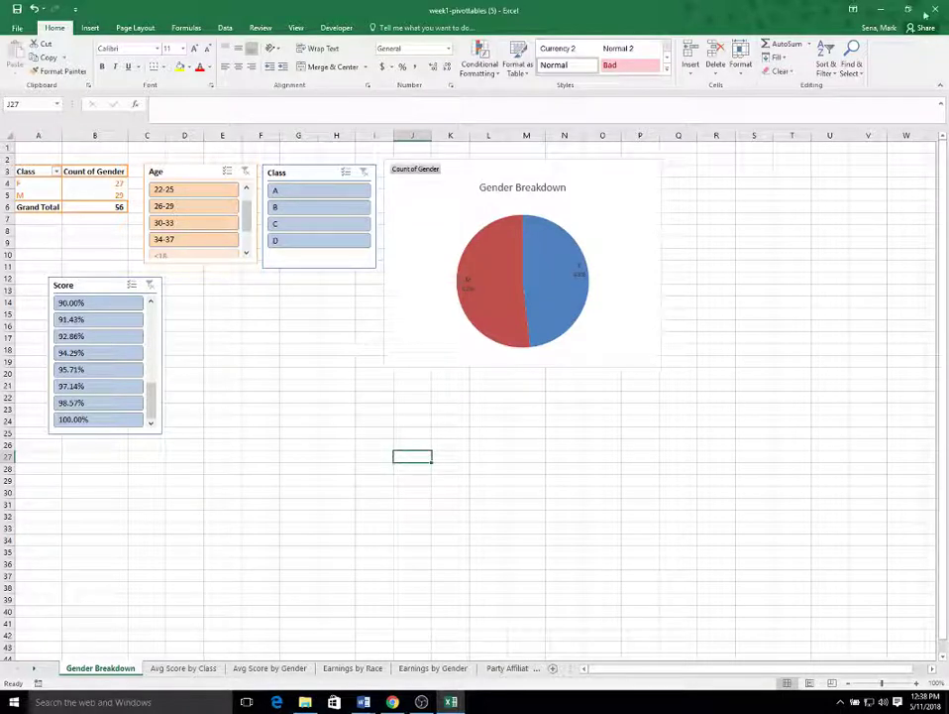
left_click(17, 9)
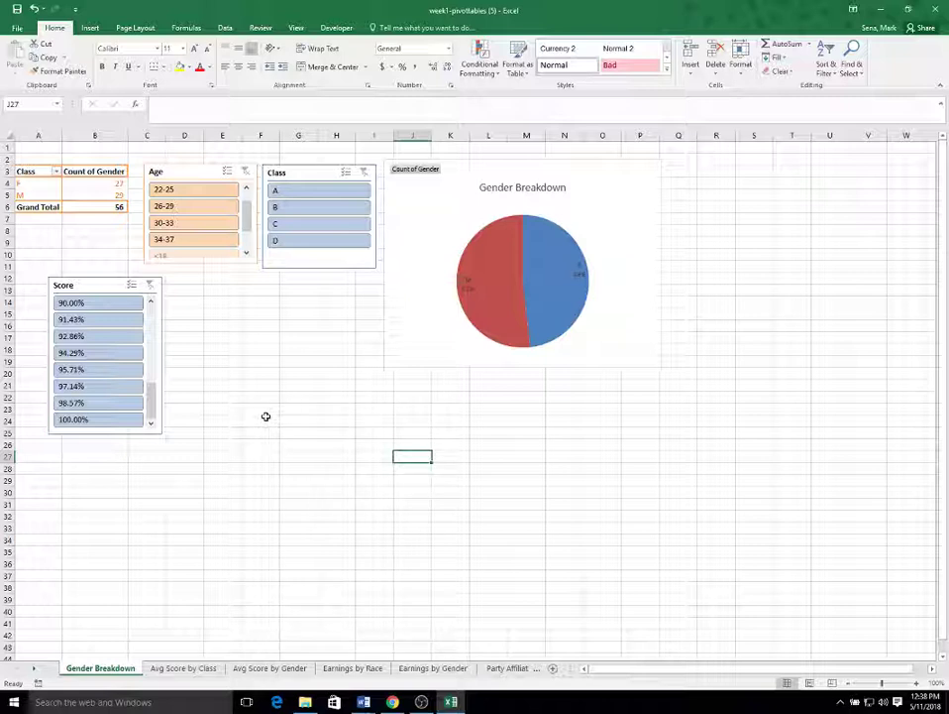
Step: Save the workbook to OneDrive - Xavier University as 'pivot table tutorials'
left_click(16, 27)
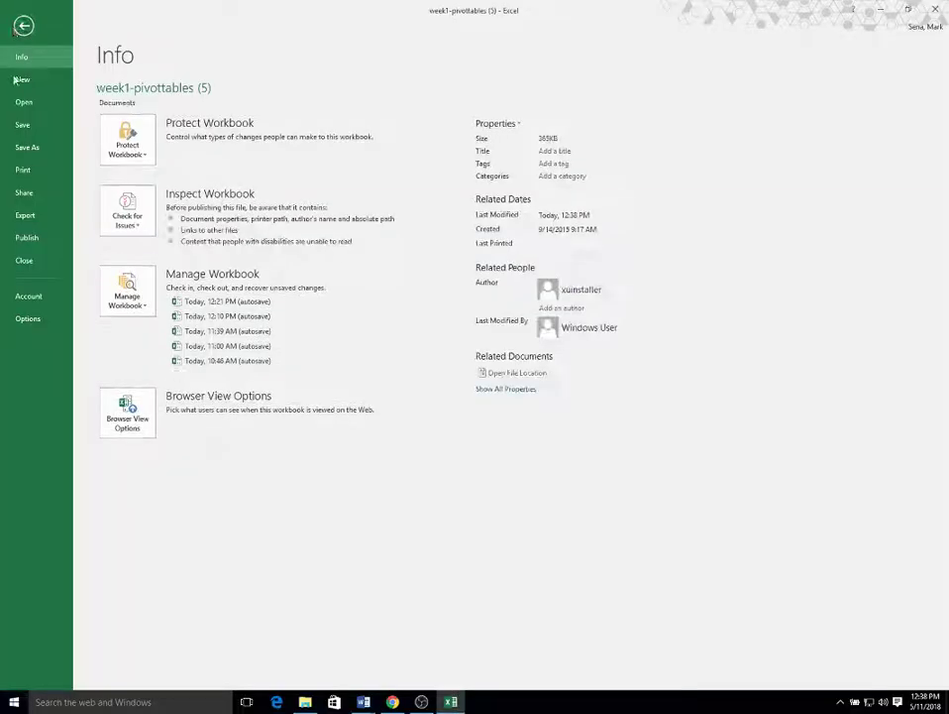
left_click(28, 148)
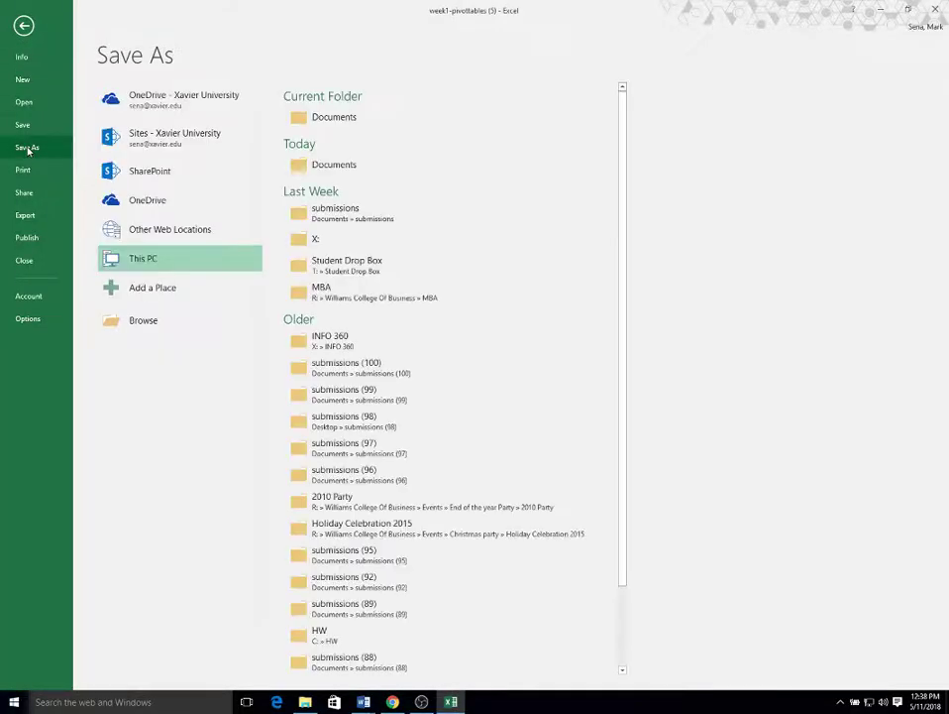
left_click(32, 147)
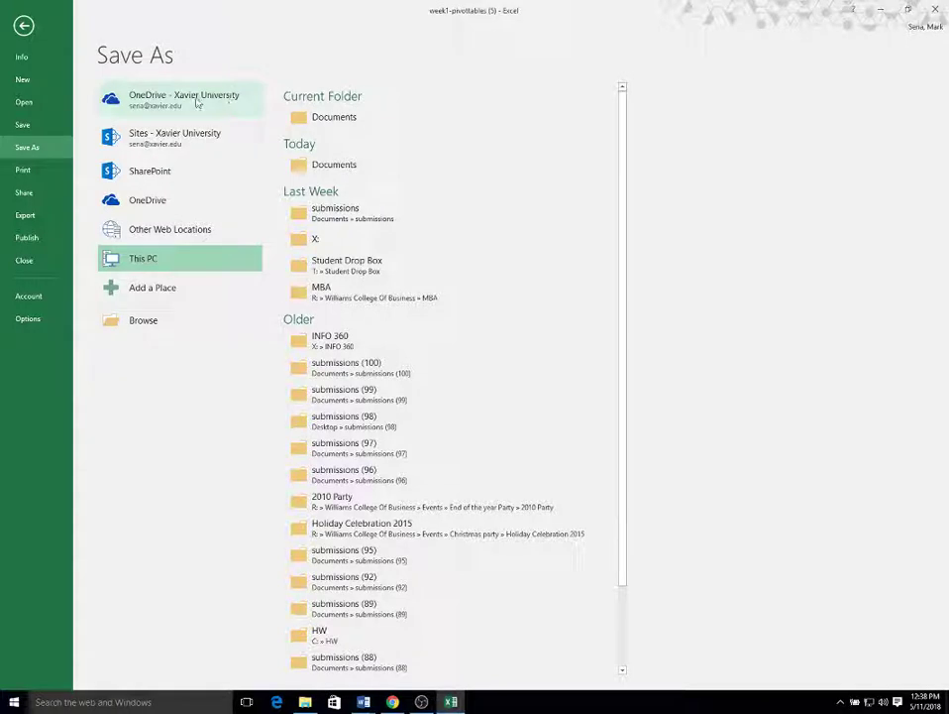
left_click(197, 102)
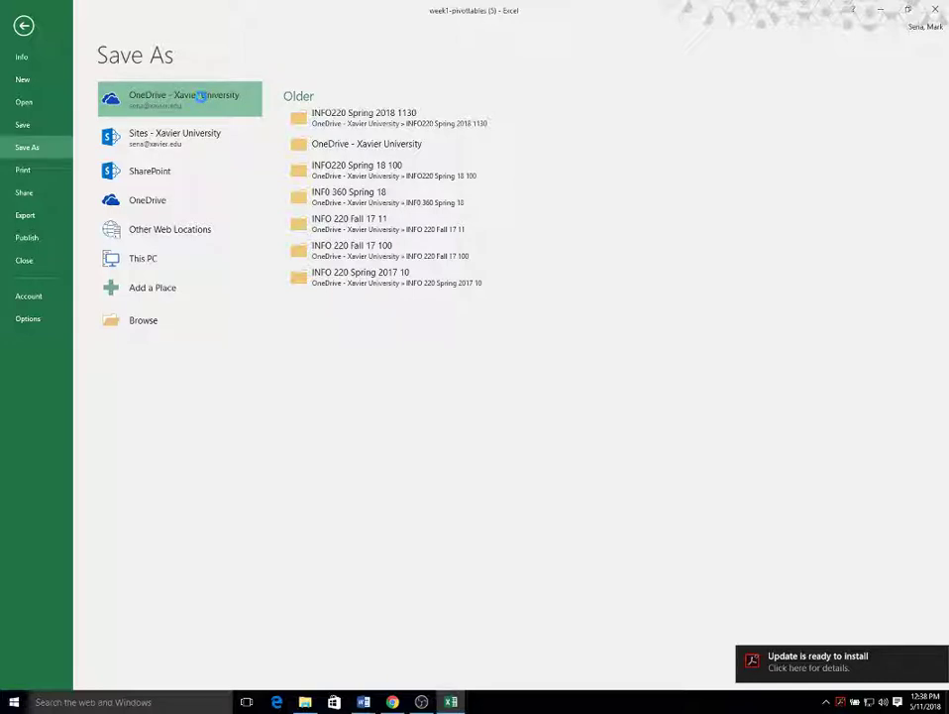
left_click(202, 101)
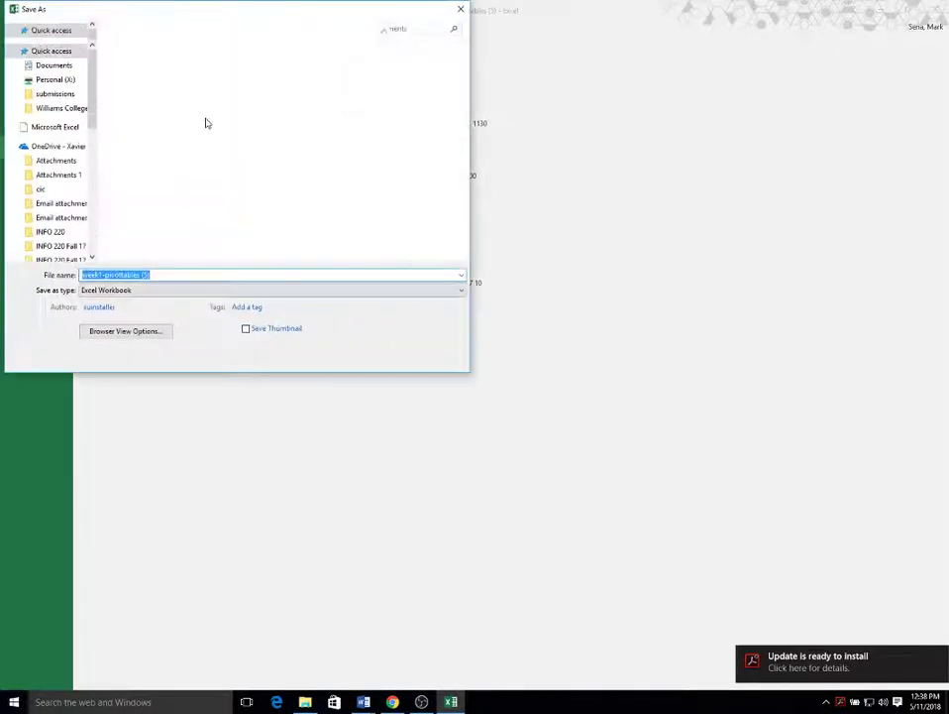
type("p")
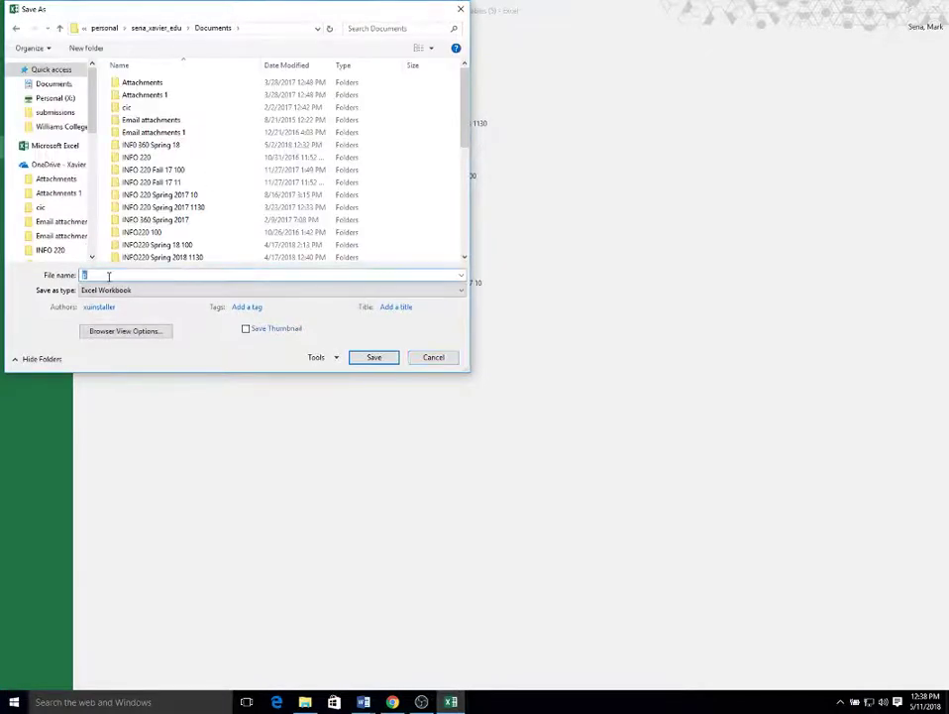
type("iv")
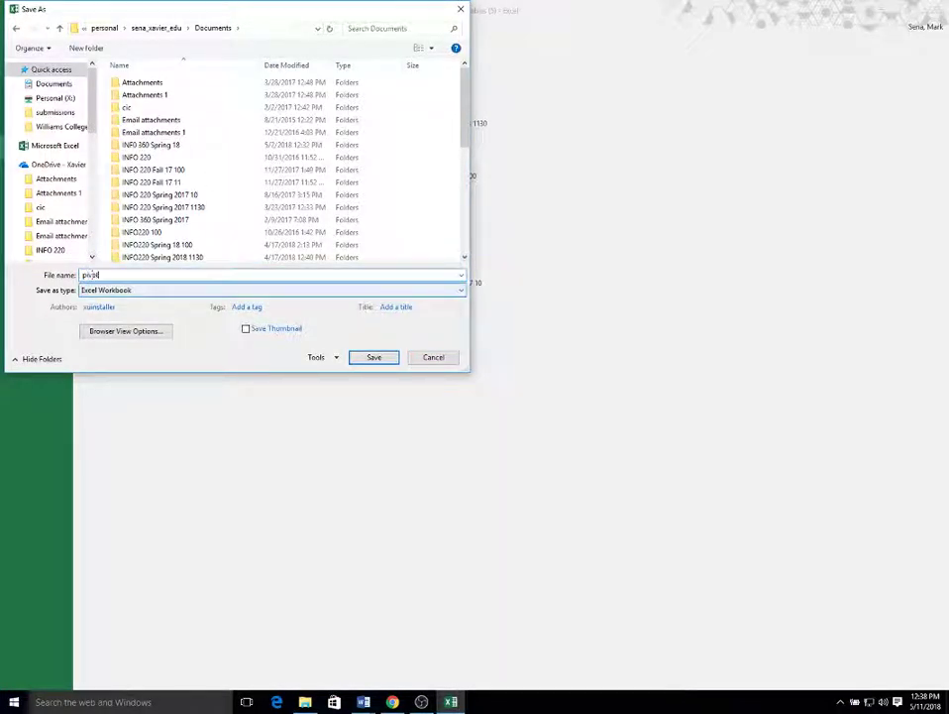
type("ot table tutorials")
left_click(375, 357)
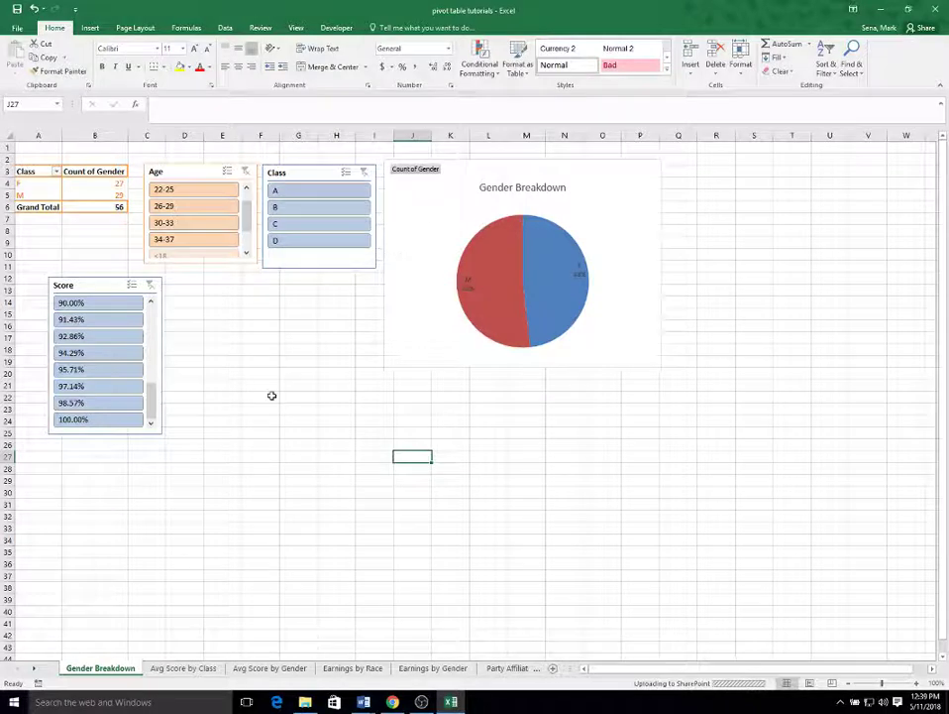
Step: In Chrome, go to the university mail site and launch OneDrive from the app launcher
left_click(394, 702)
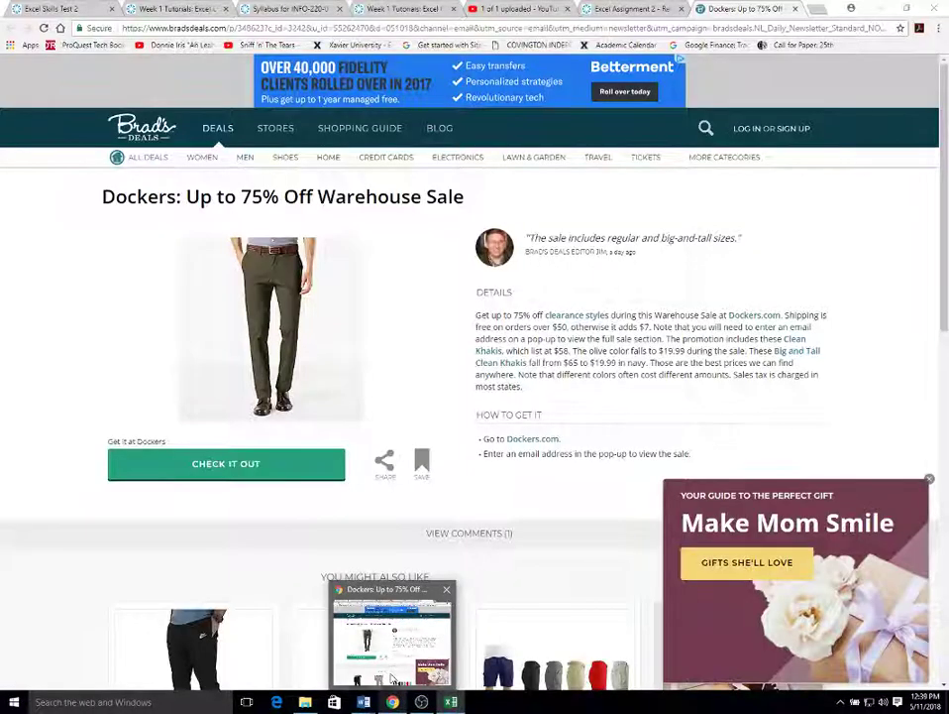
left_click(287, 27)
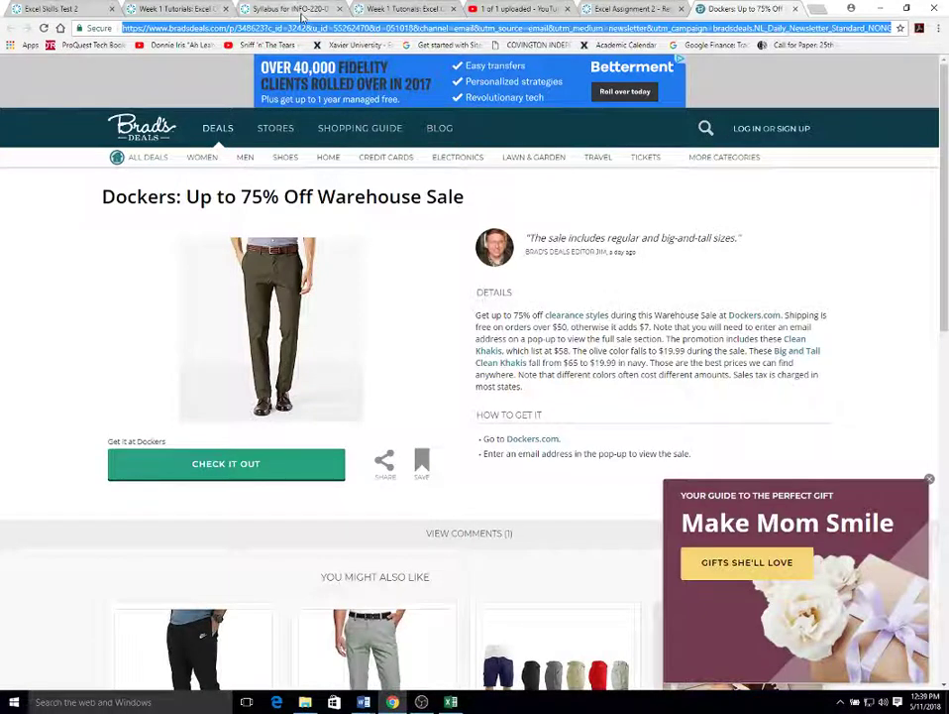
type("mail.xavier.edu")
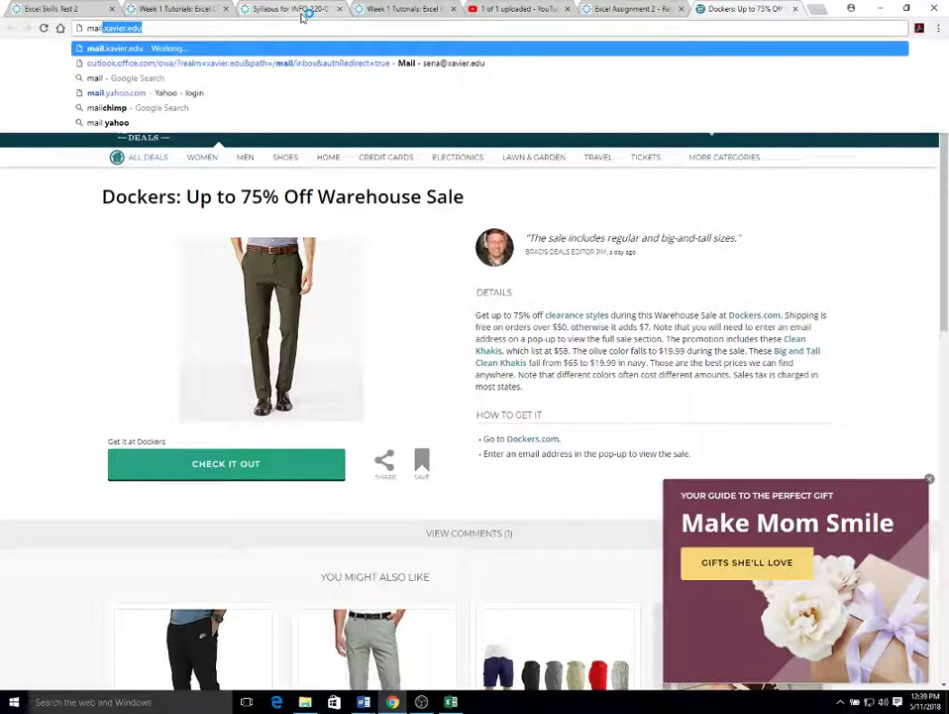
key("Return")
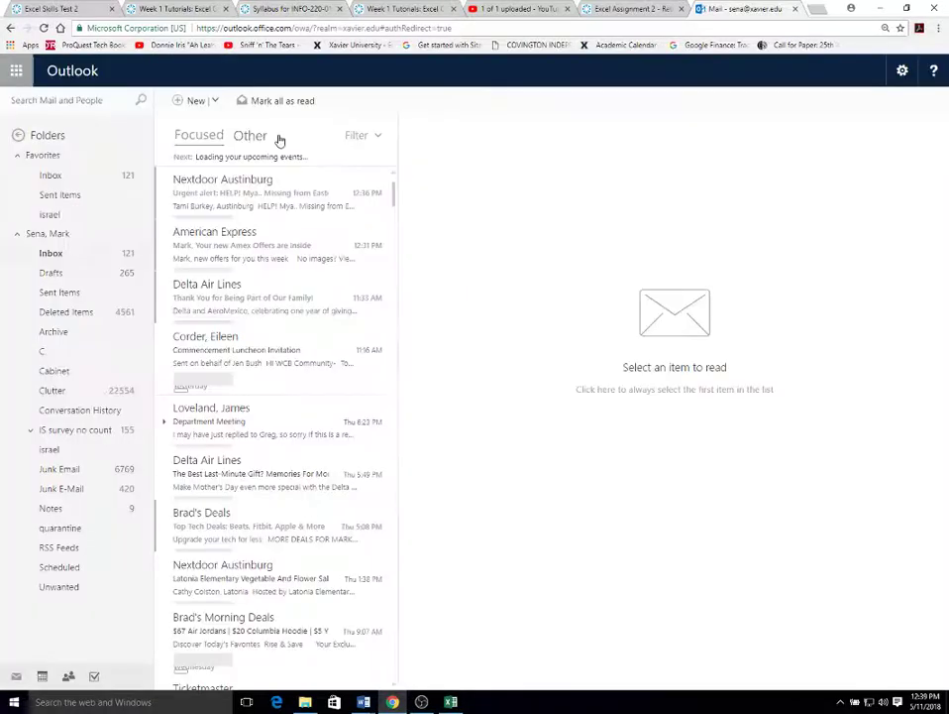
left_click(17, 73)
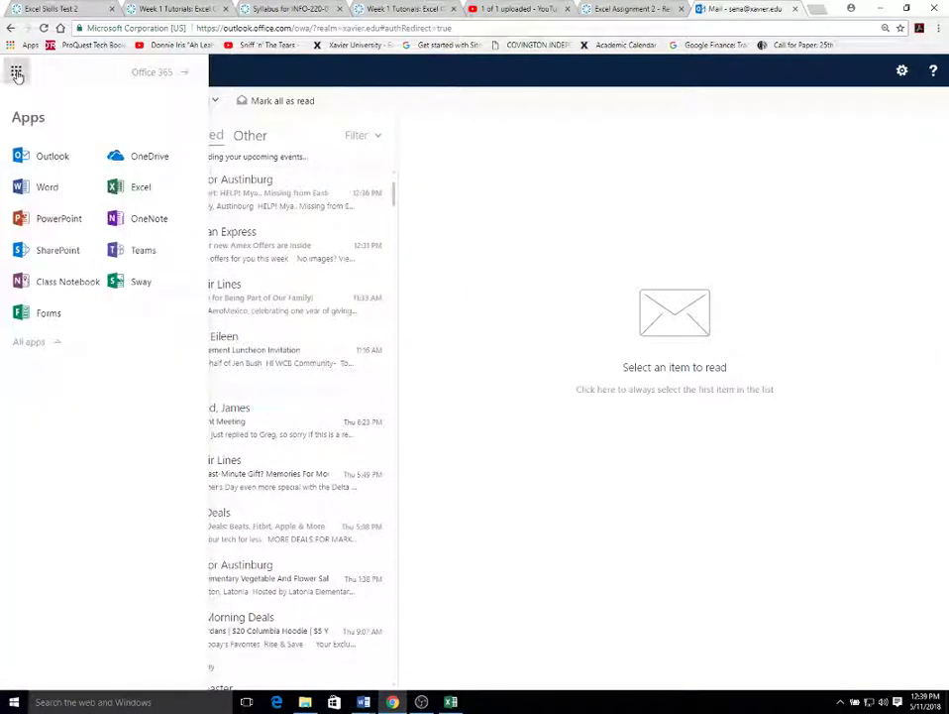
left_click(337, 121)
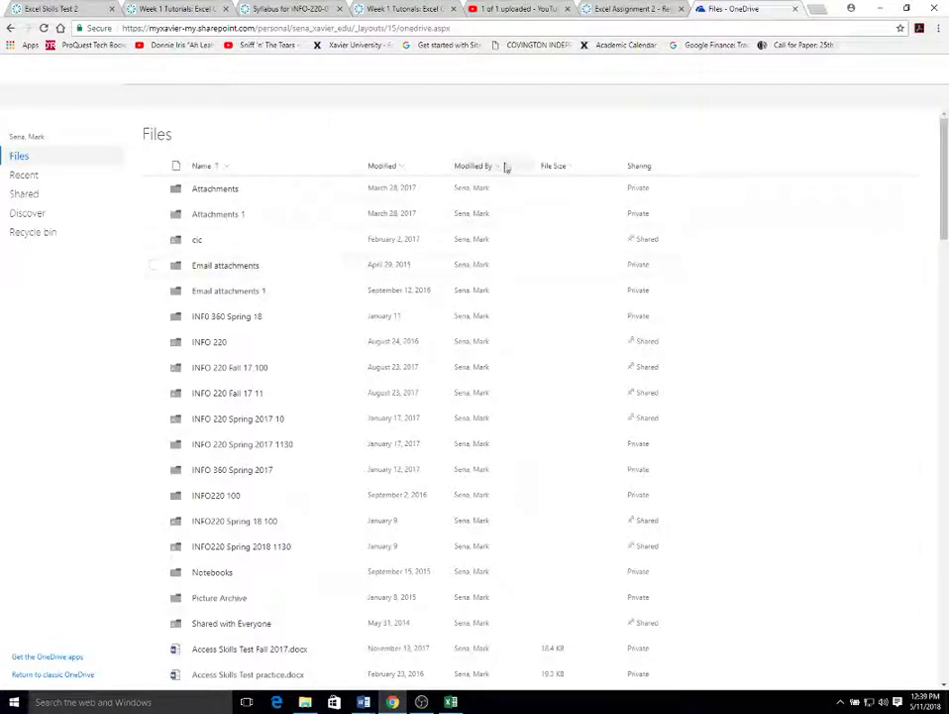
Step: Sort the OneDrive files by Modified, newer to older
scroll(300, 273, "down", 2)
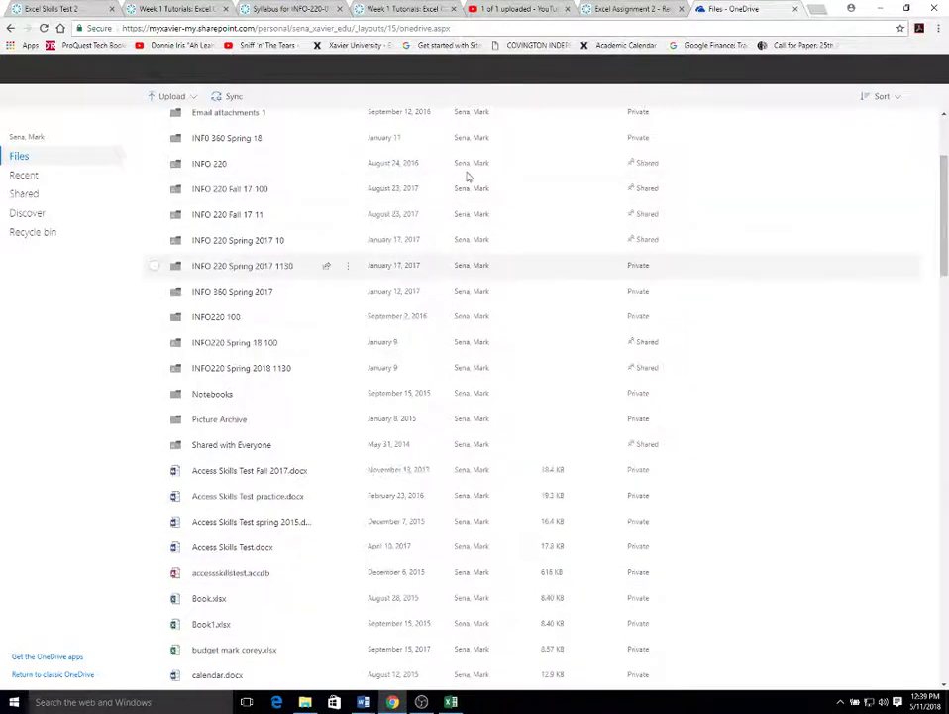
scroll(443, 235, "up", 3)
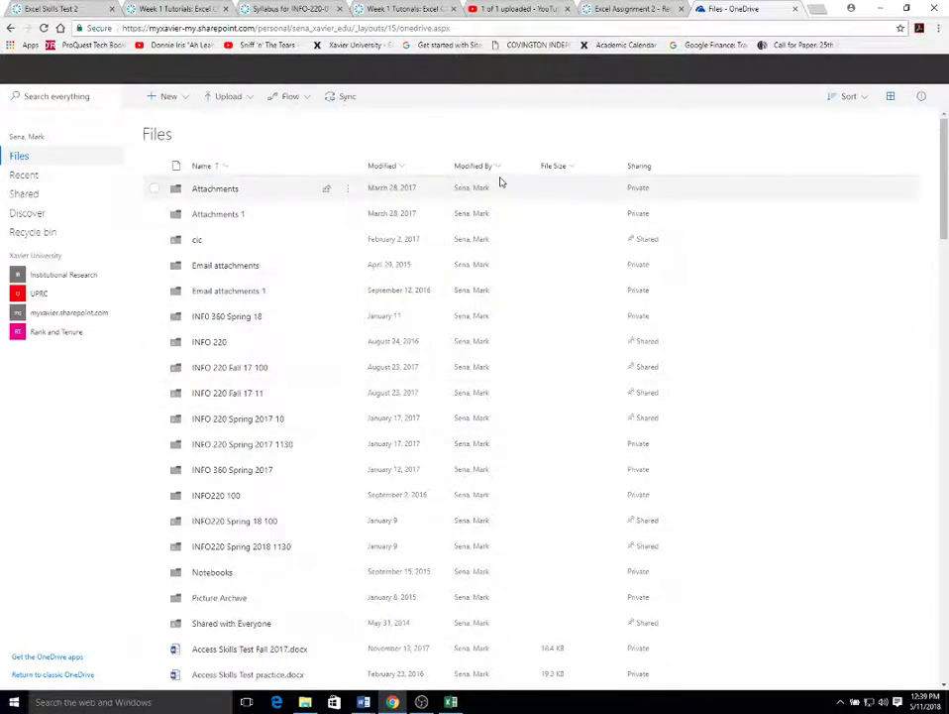
left_click(394, 170)
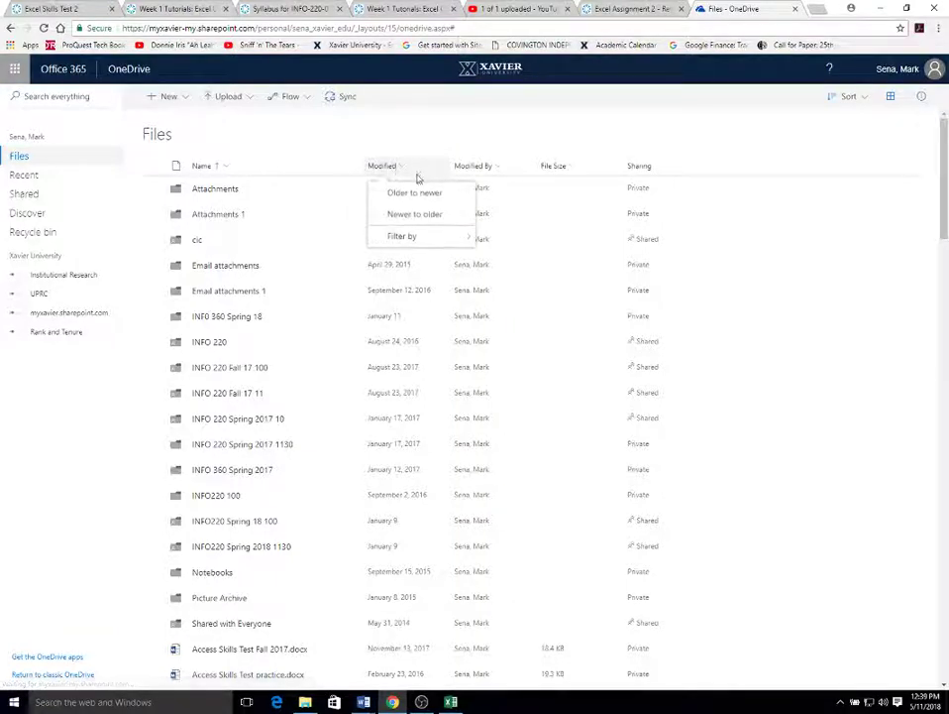
left_click(415, 227)
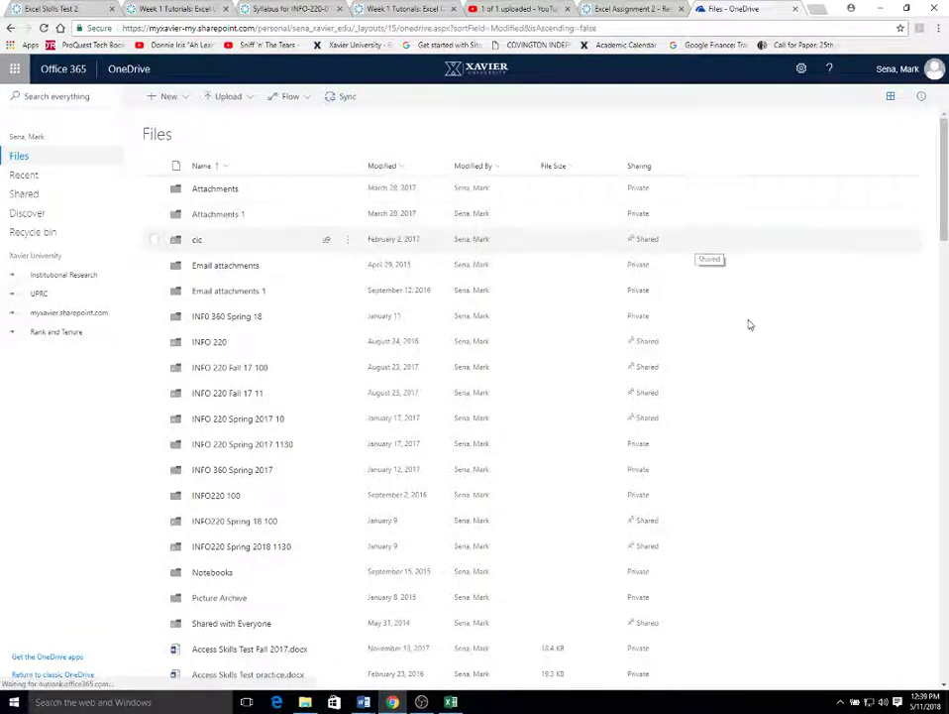
Step: Locate pivot table tutorials.xlsx in the list and tick then untick its row
scroll(799, 303, "down", 5)
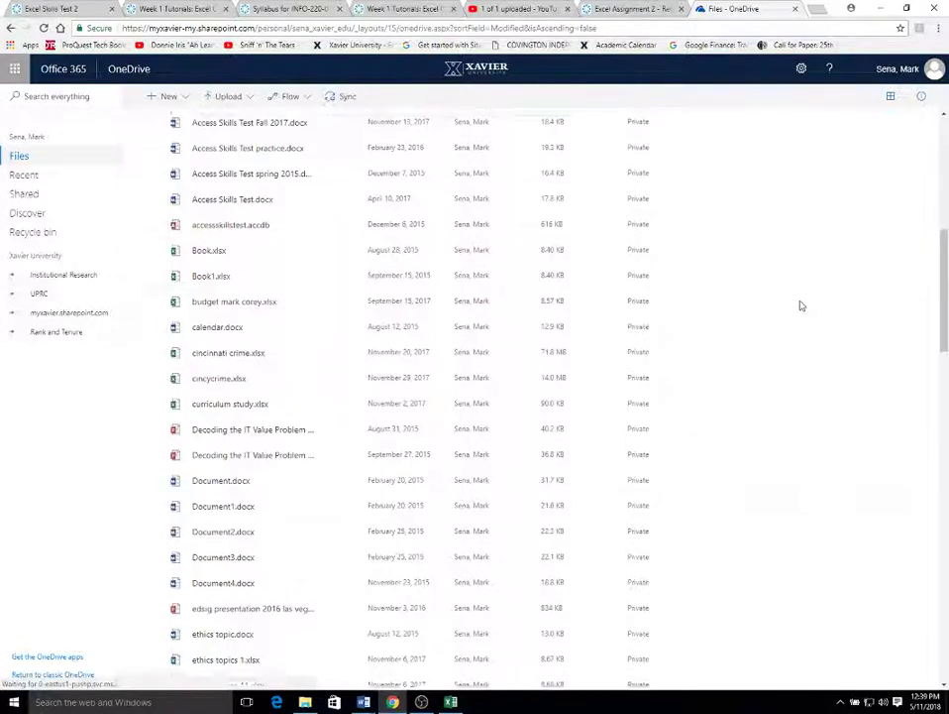
scroll(803, 308, "down", 3)
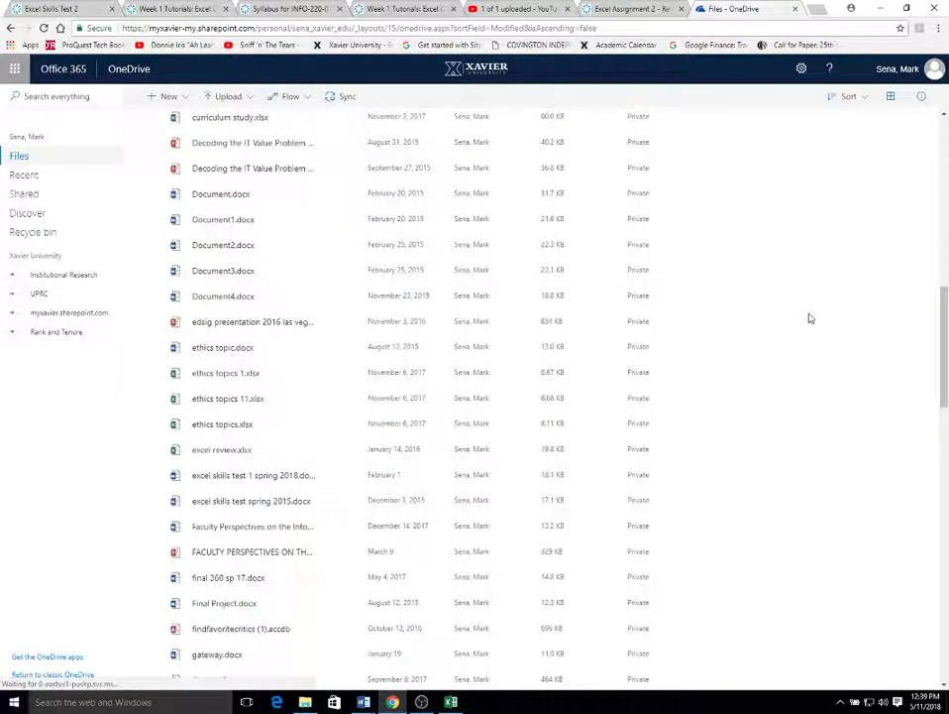
scroll(783, 304, "up", 3)
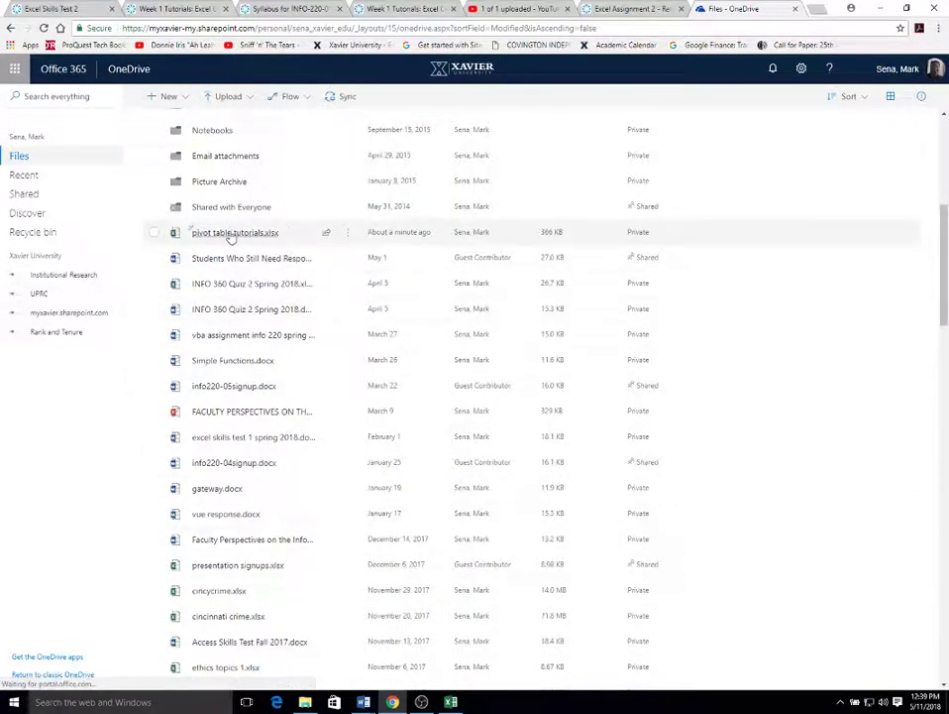
mouse_move(383, 241)
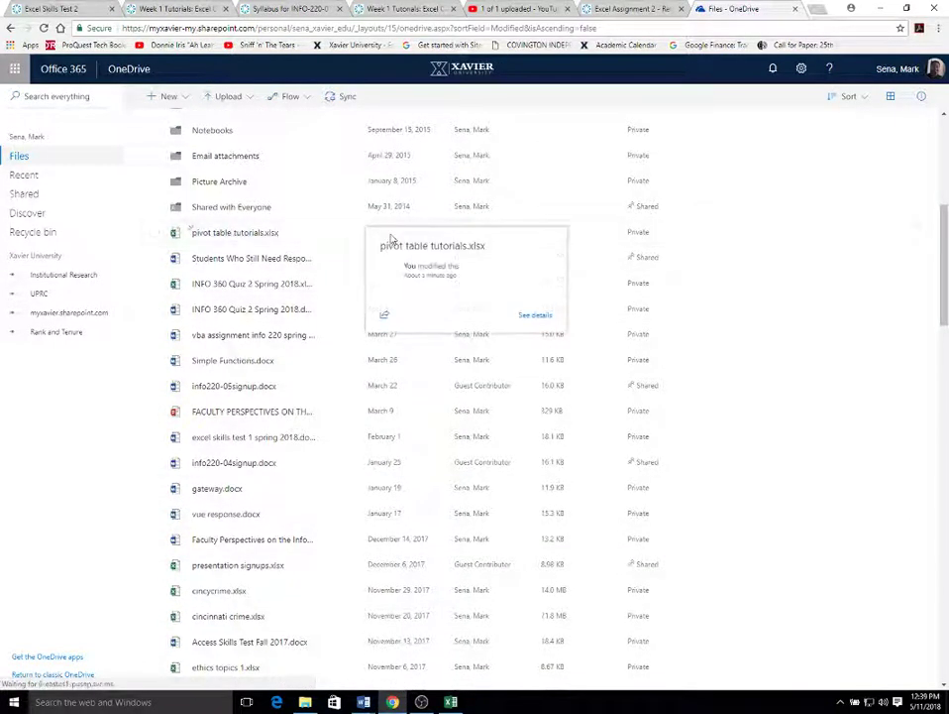
left_click(154, 234)
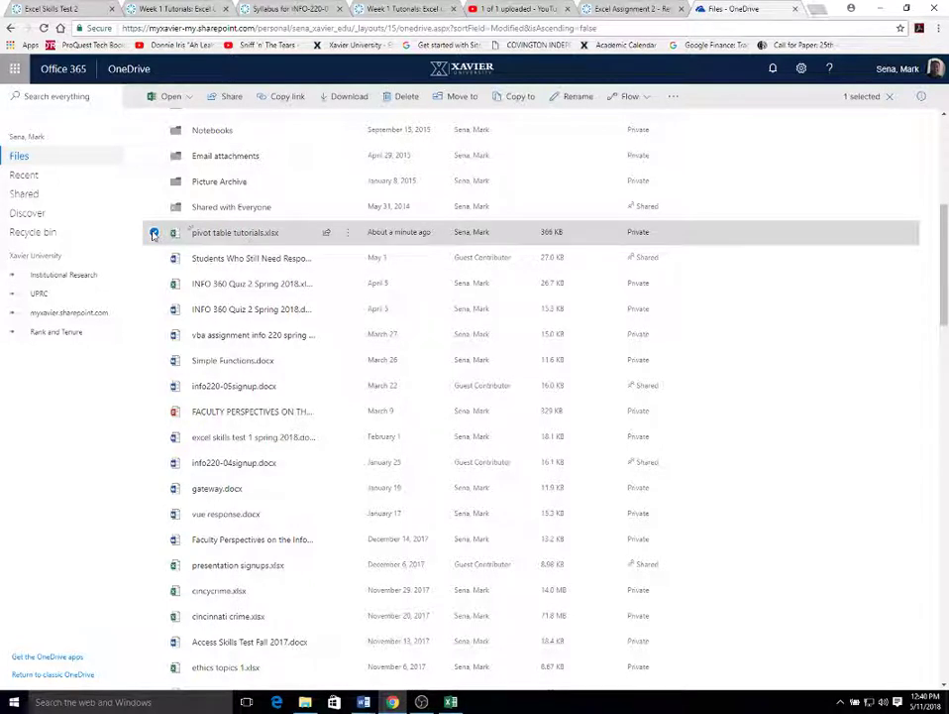
left_click(154, 232)
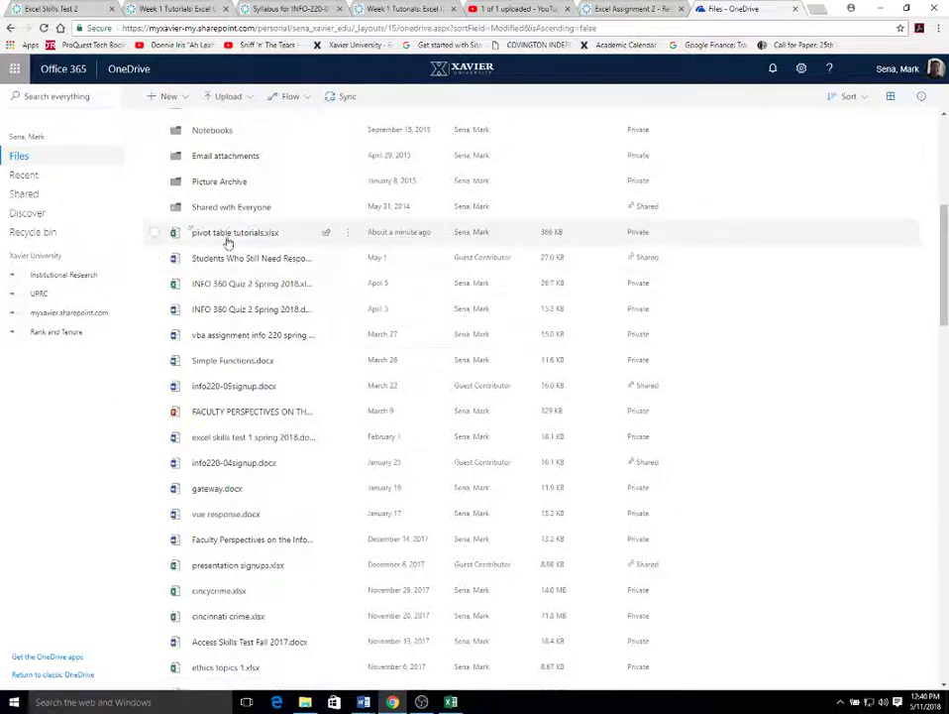
mouse_move(230, 235)
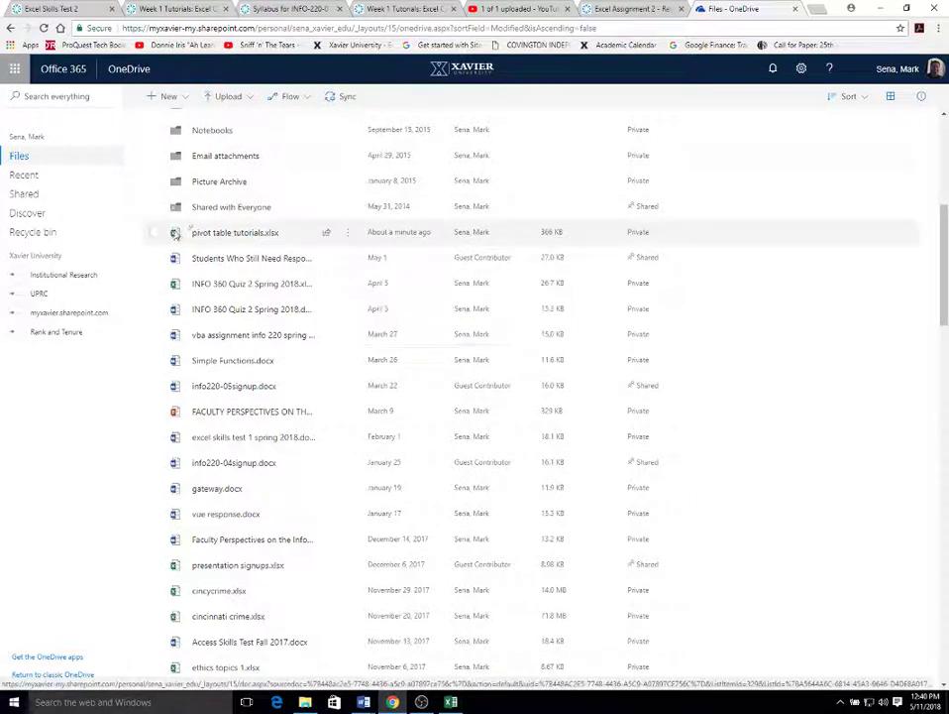
left_click(152, 233)
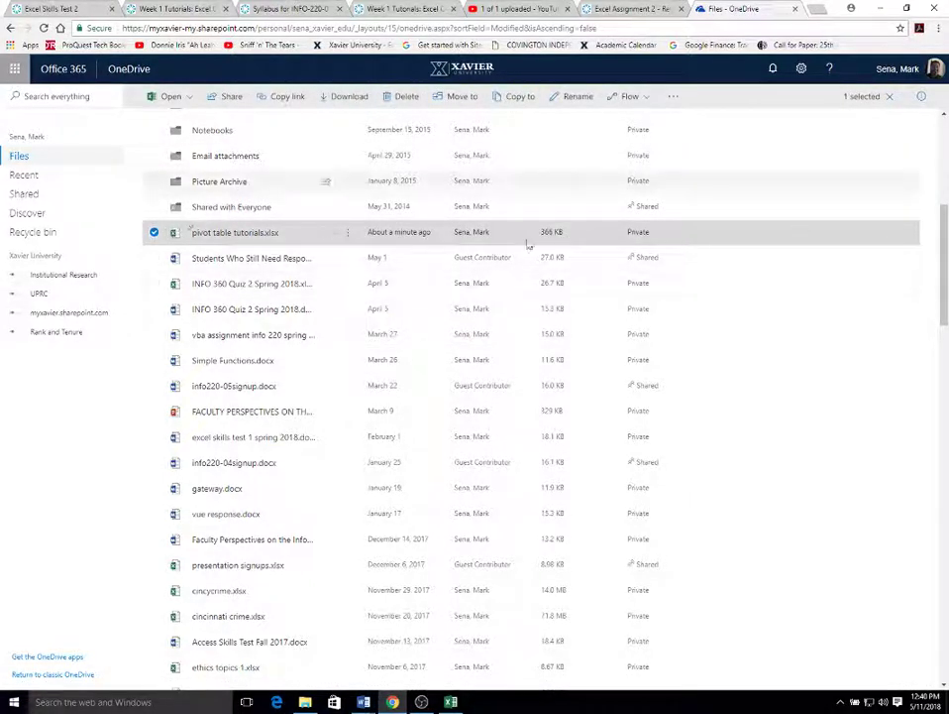
left_click(155, 234)
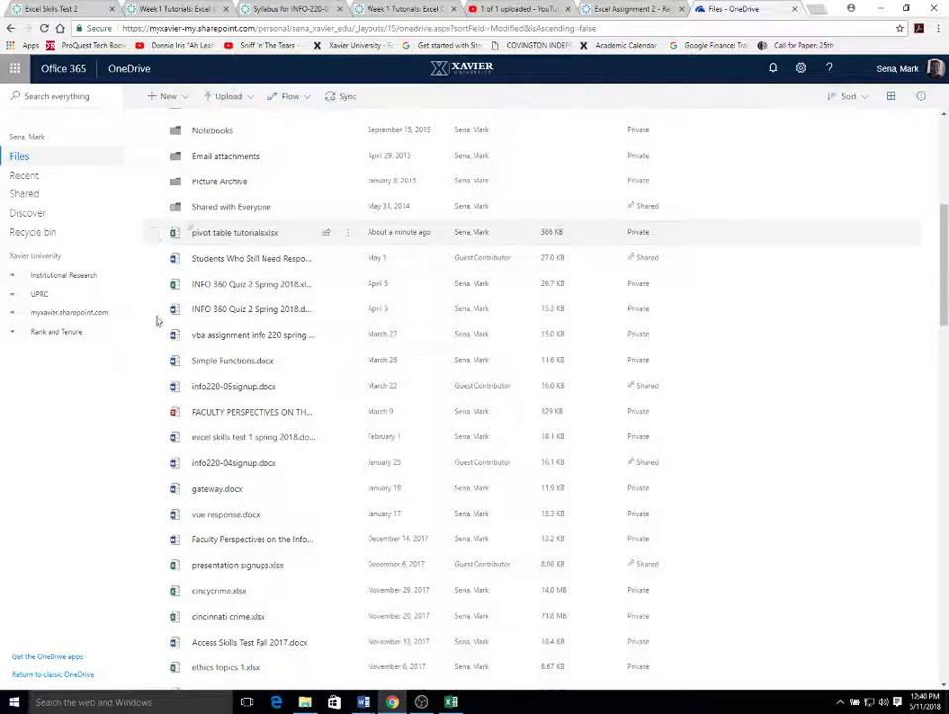
mouse_move(462, 703)
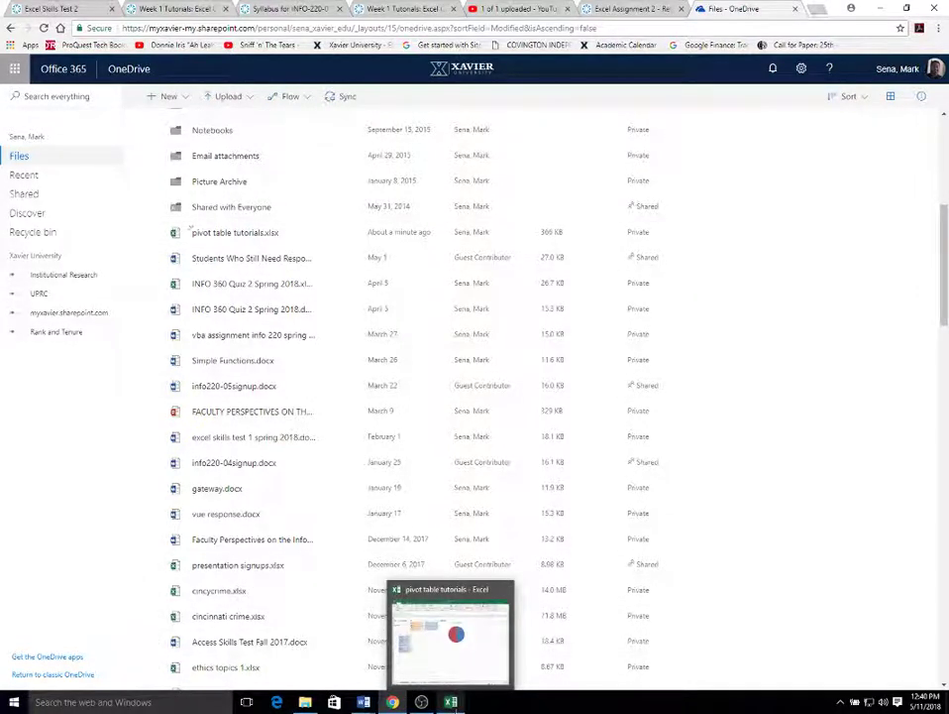